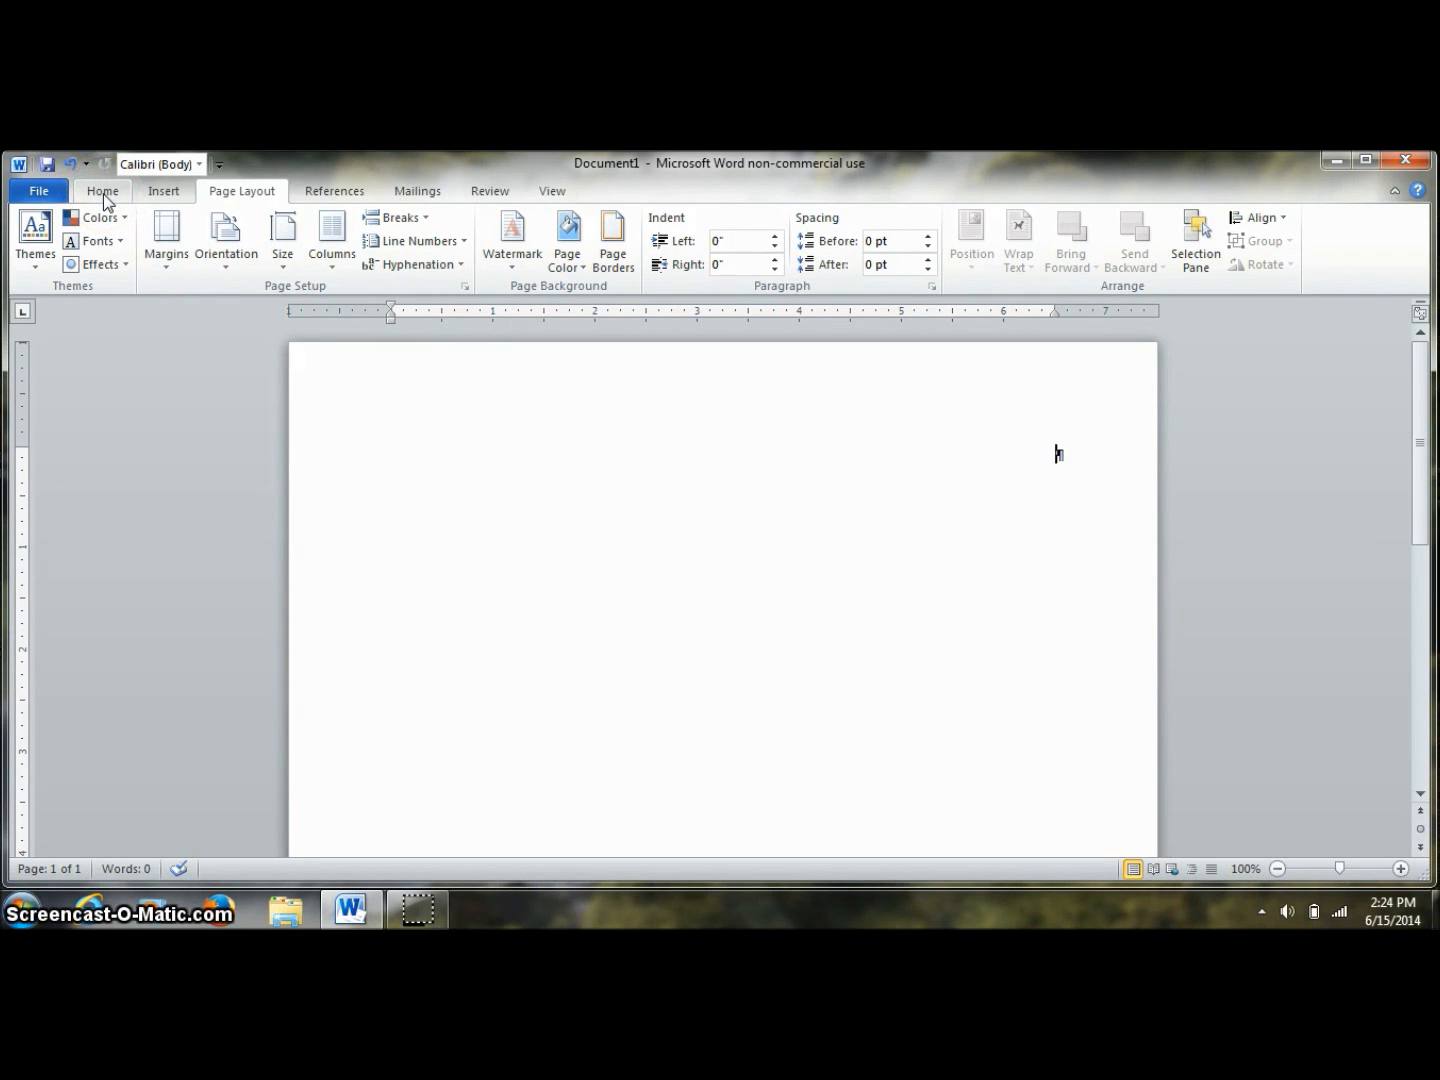
Step: Left-align the empty paragraph and enter "Cambell's Confections" as the opening words
click(103, 192)
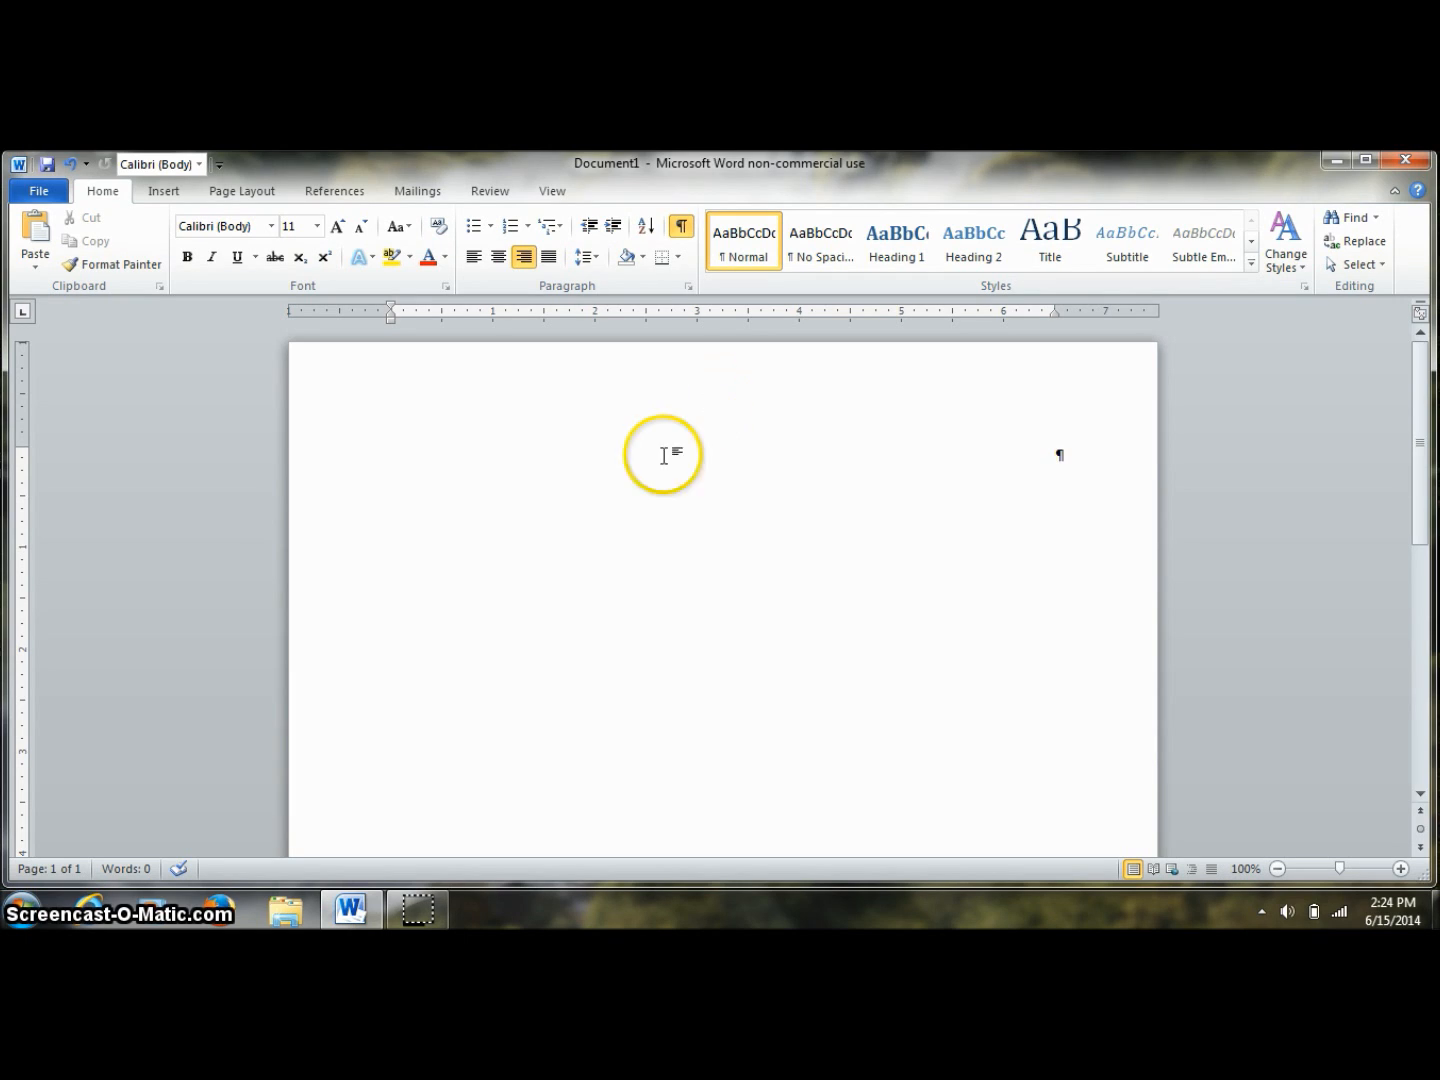
click(474, 257)
text(Camb)
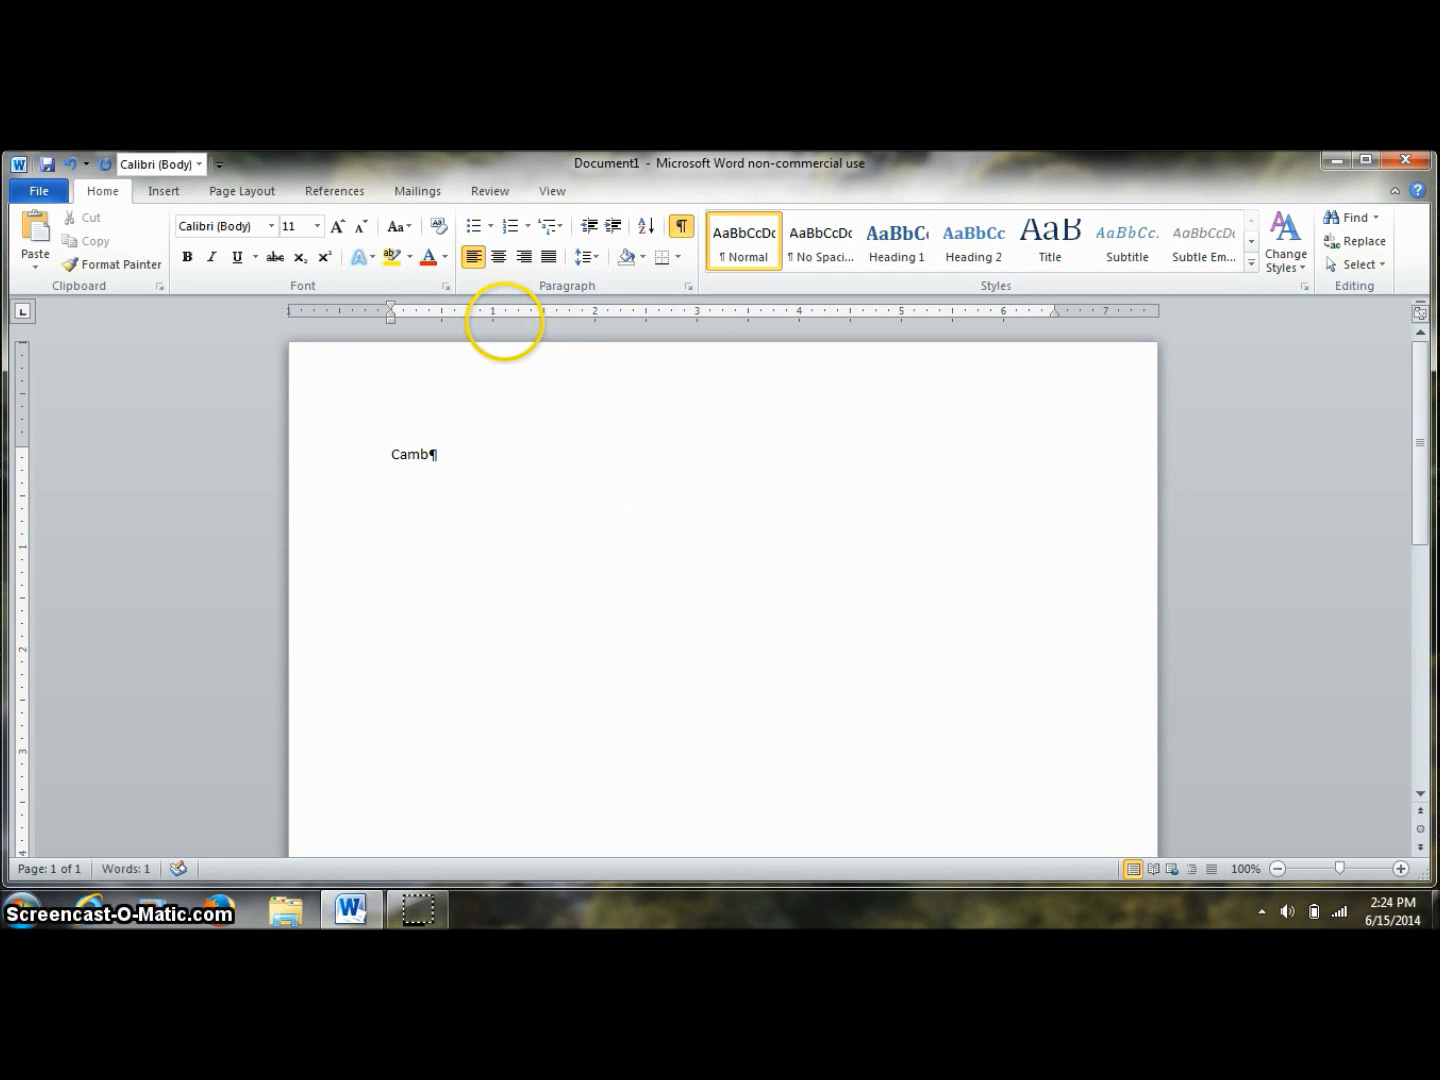
text(ell's Confections)
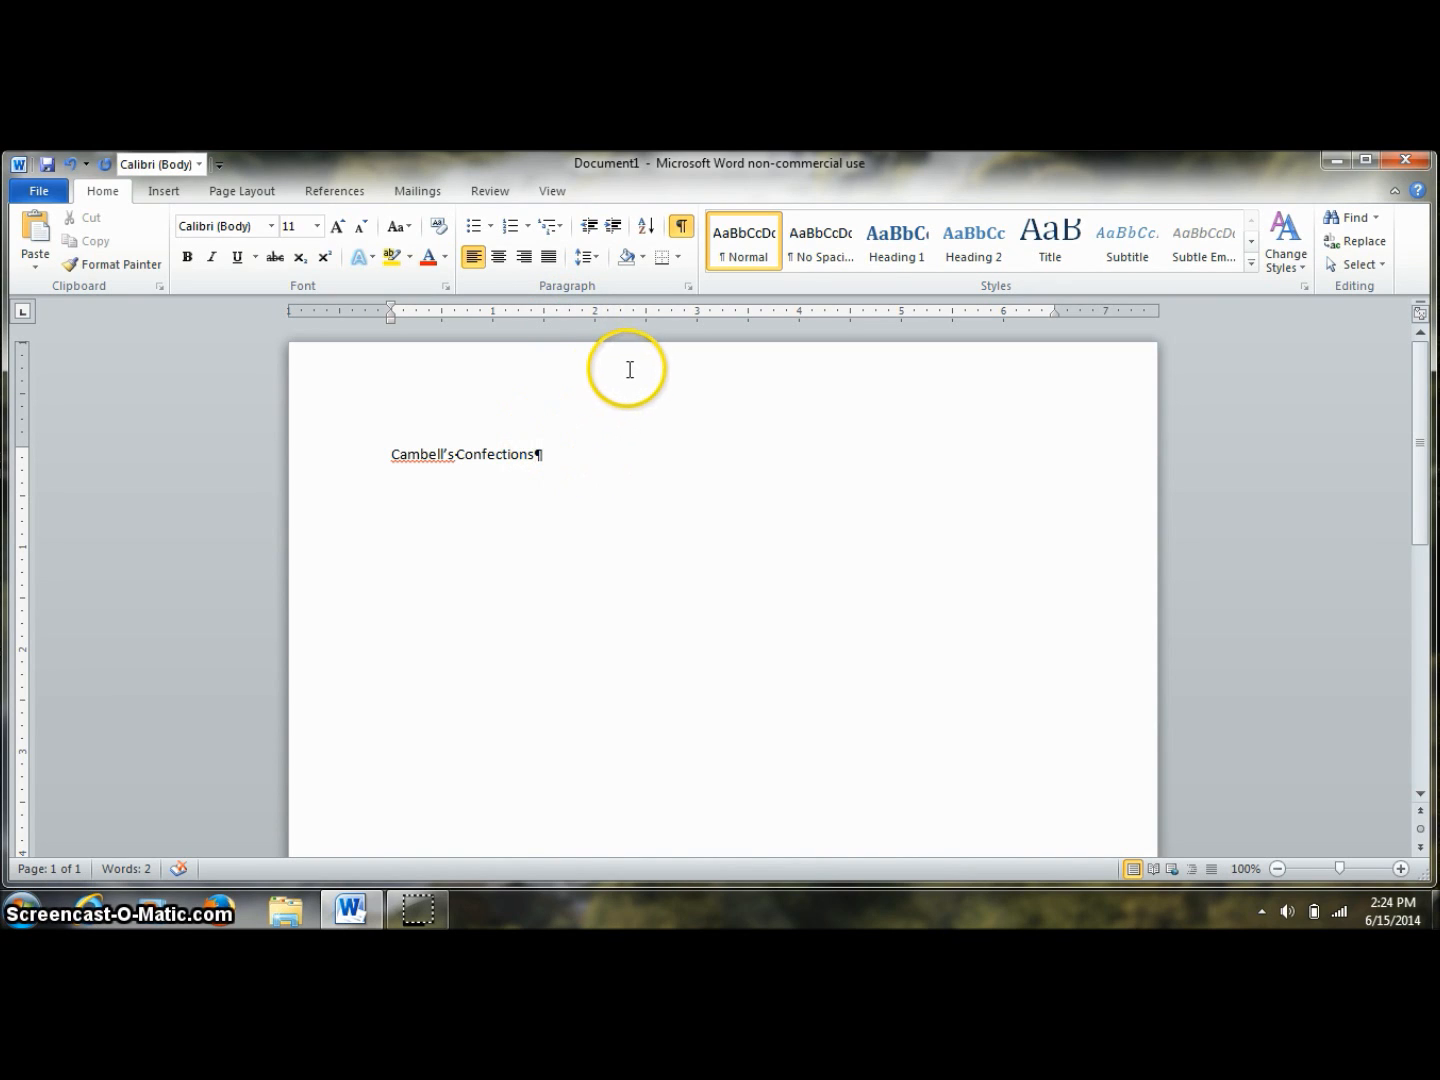
click(542, 438)
click(542, 438)
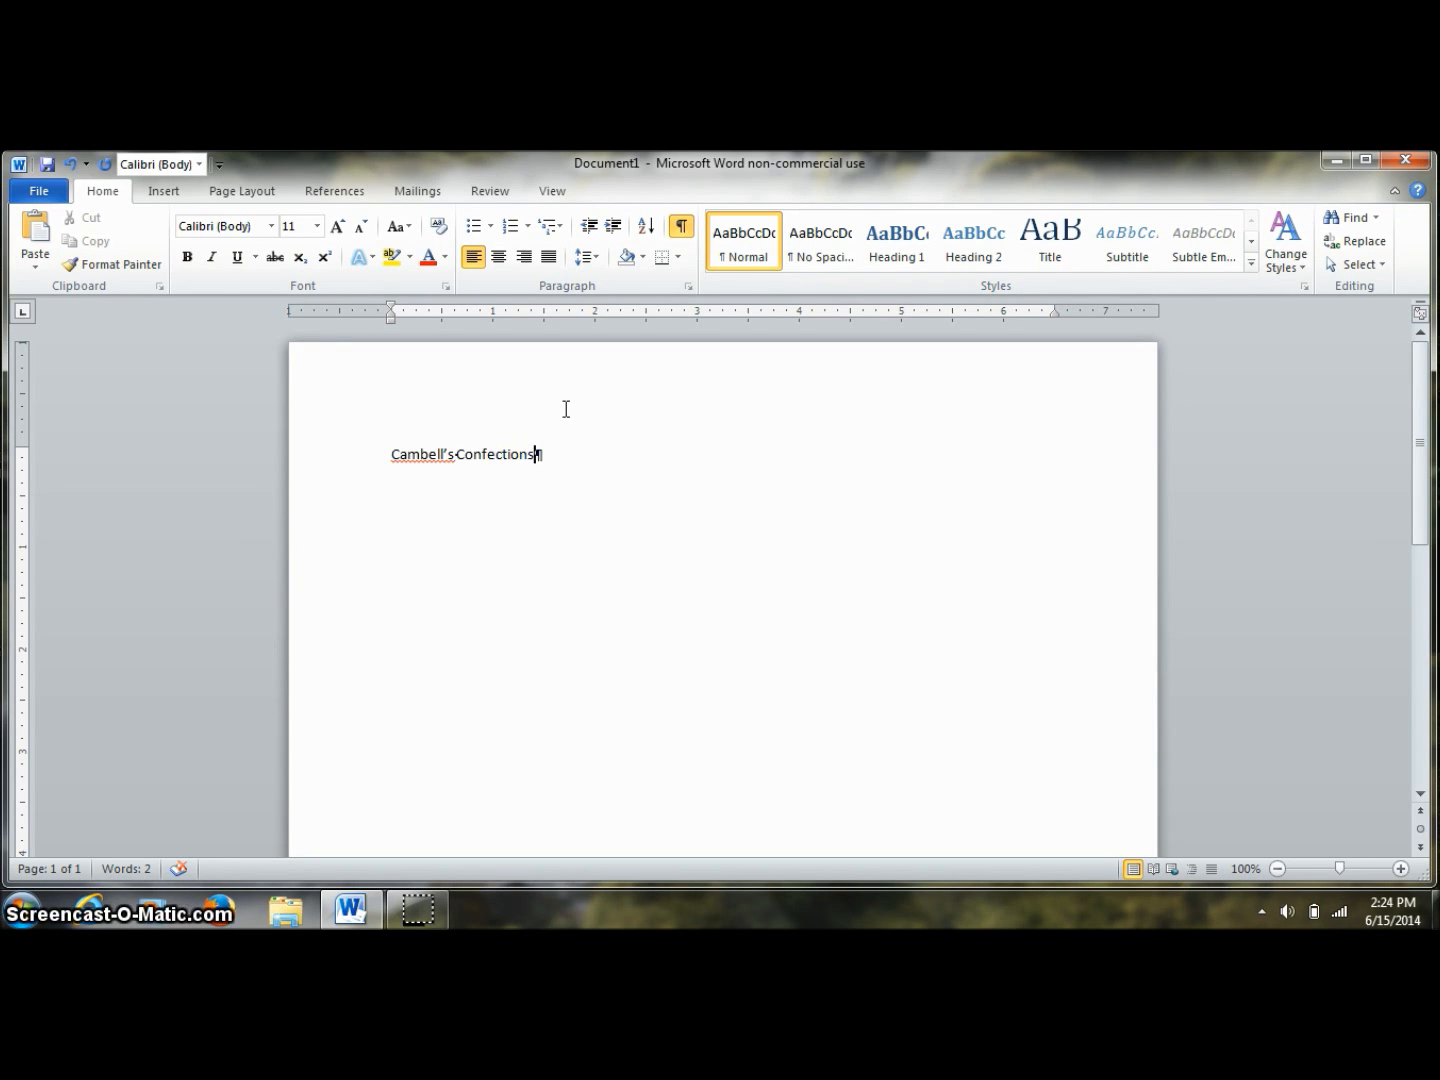
click(393, 452)
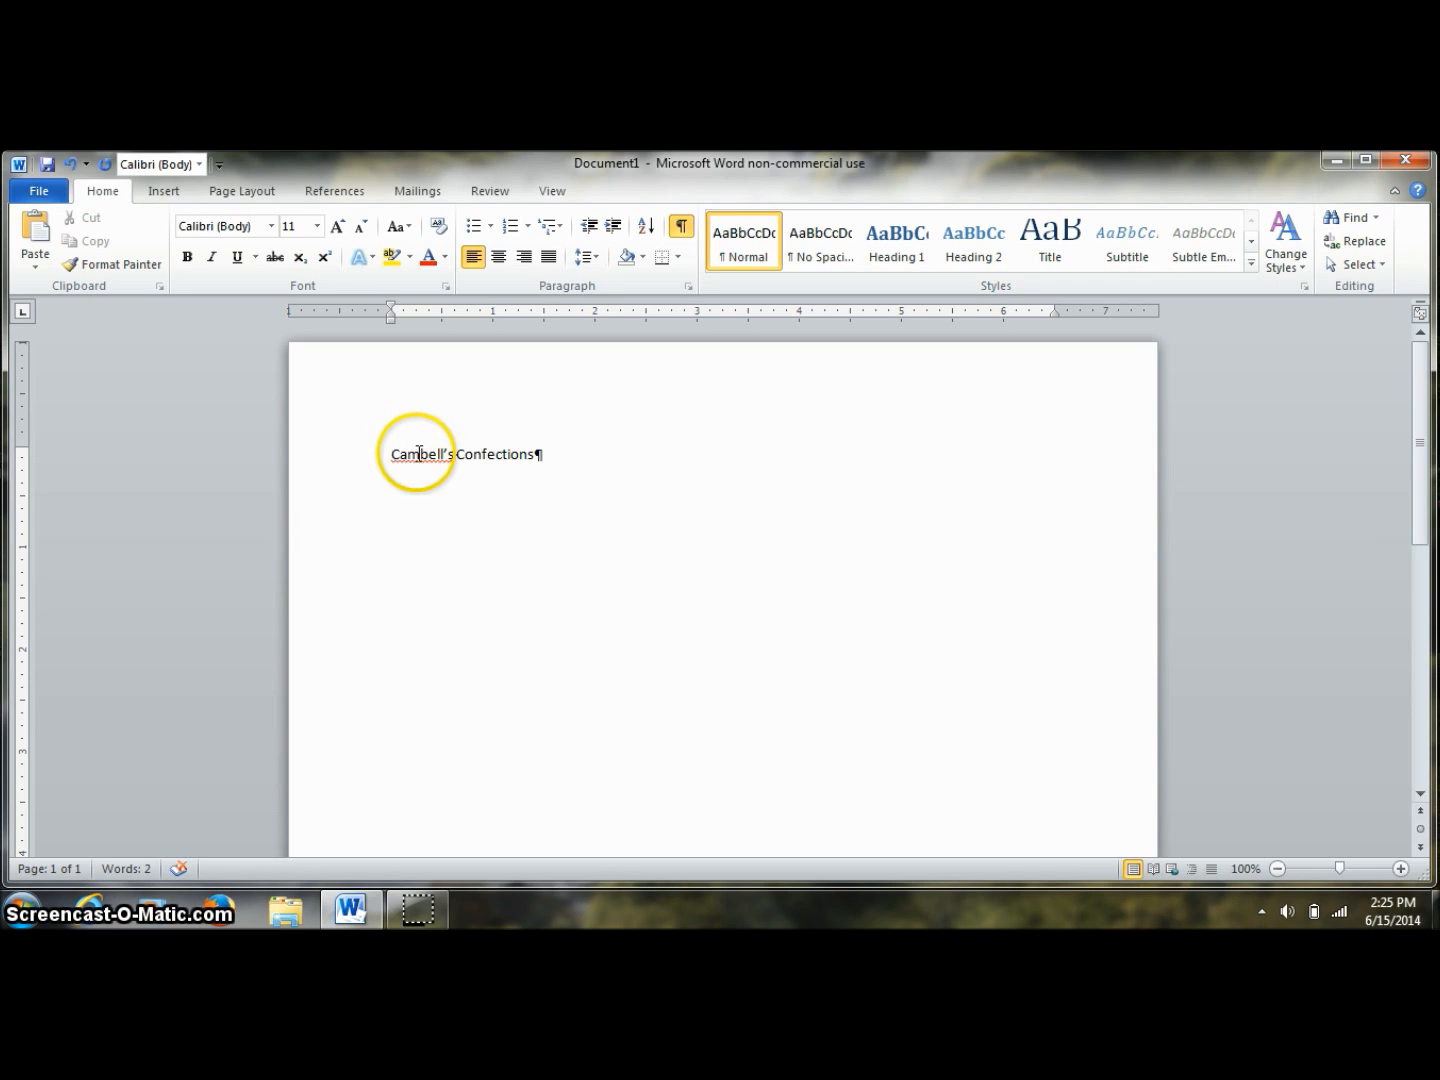
Step: Continue the line after "Confections" with "is western Pennsylvania's leeding candy maker", keeping the misspelling "leeding"
click(535, 452)
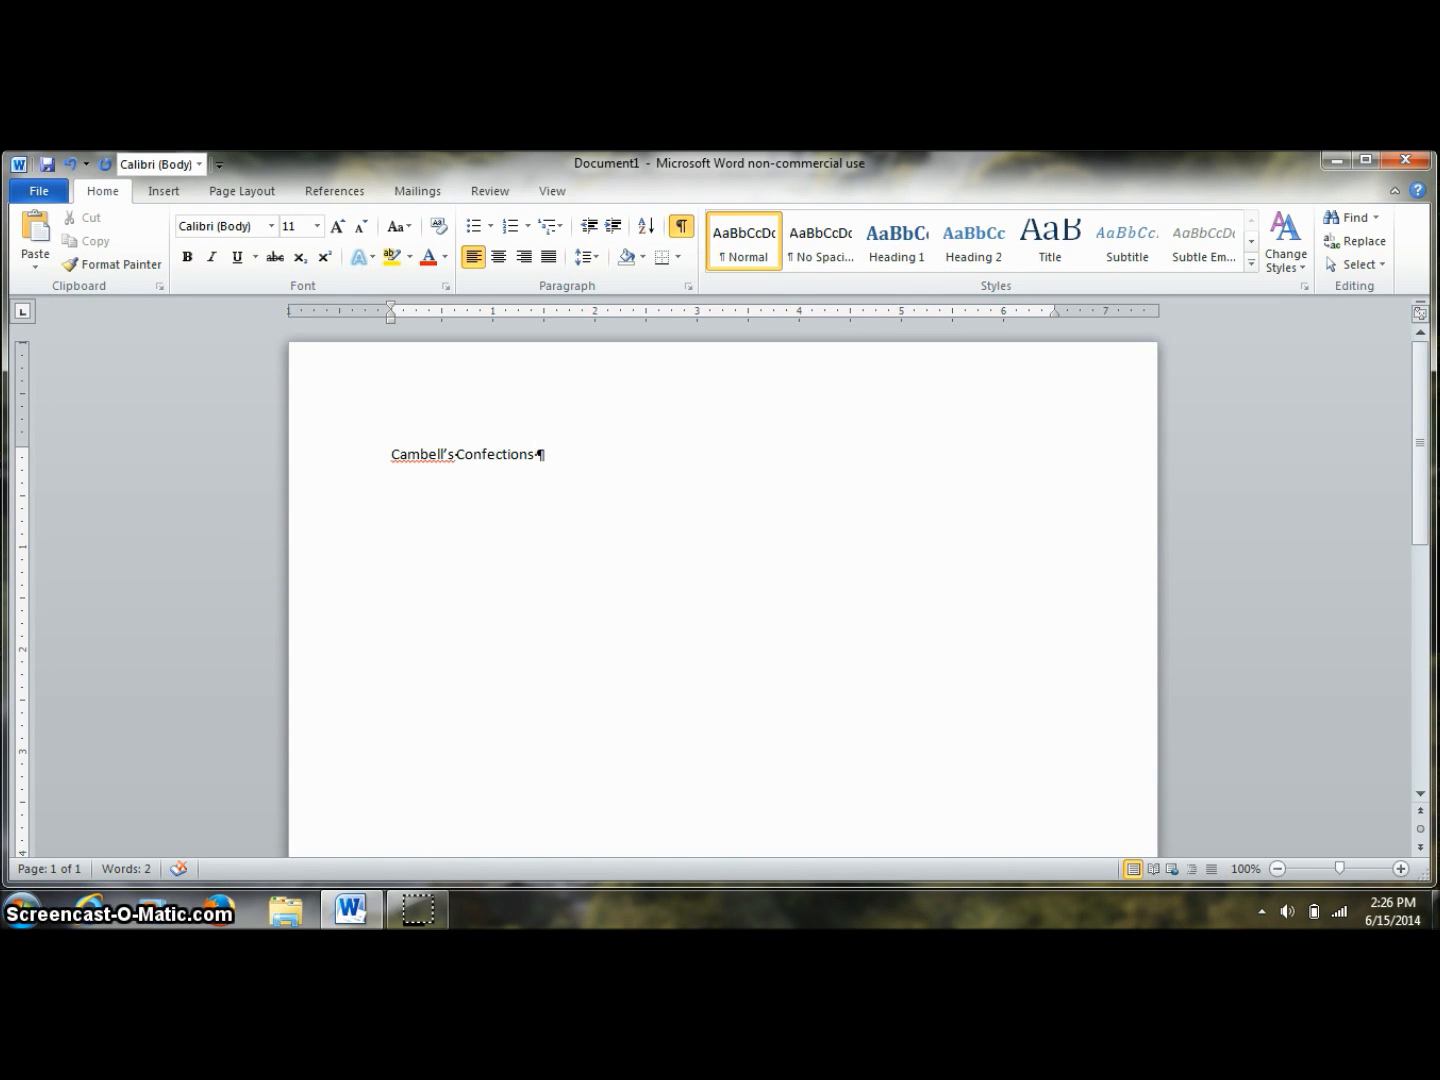
text(is western Pennsylva)
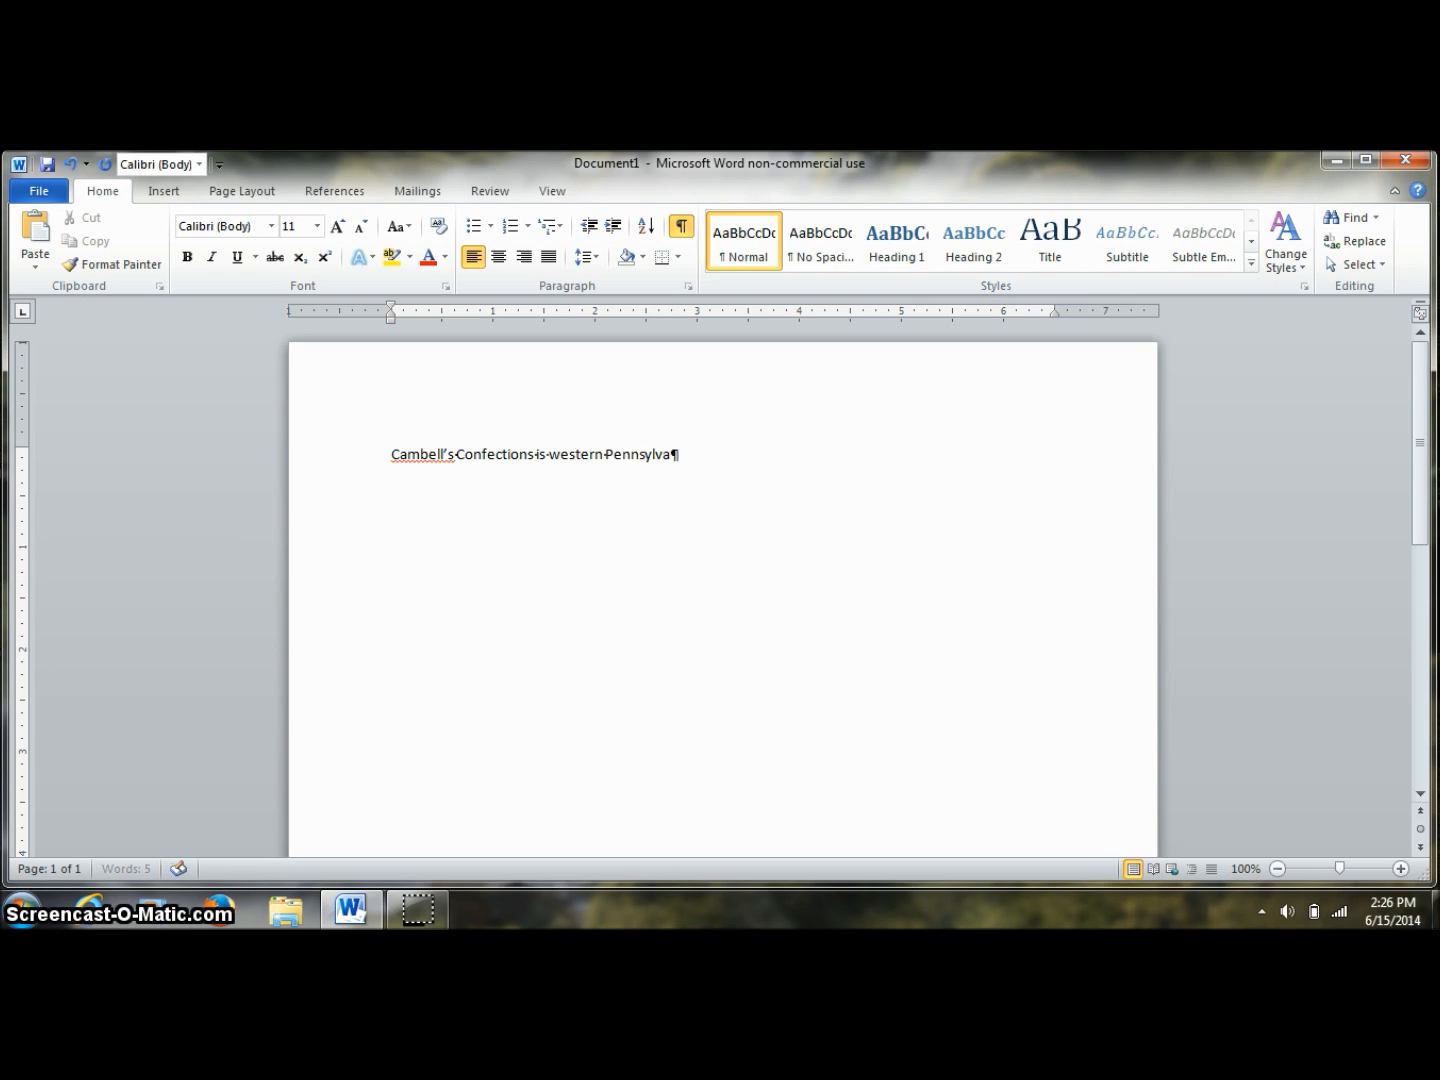
text(nia's ledd)
key(BackSpace)
key(BackSpace)
text(eding c)
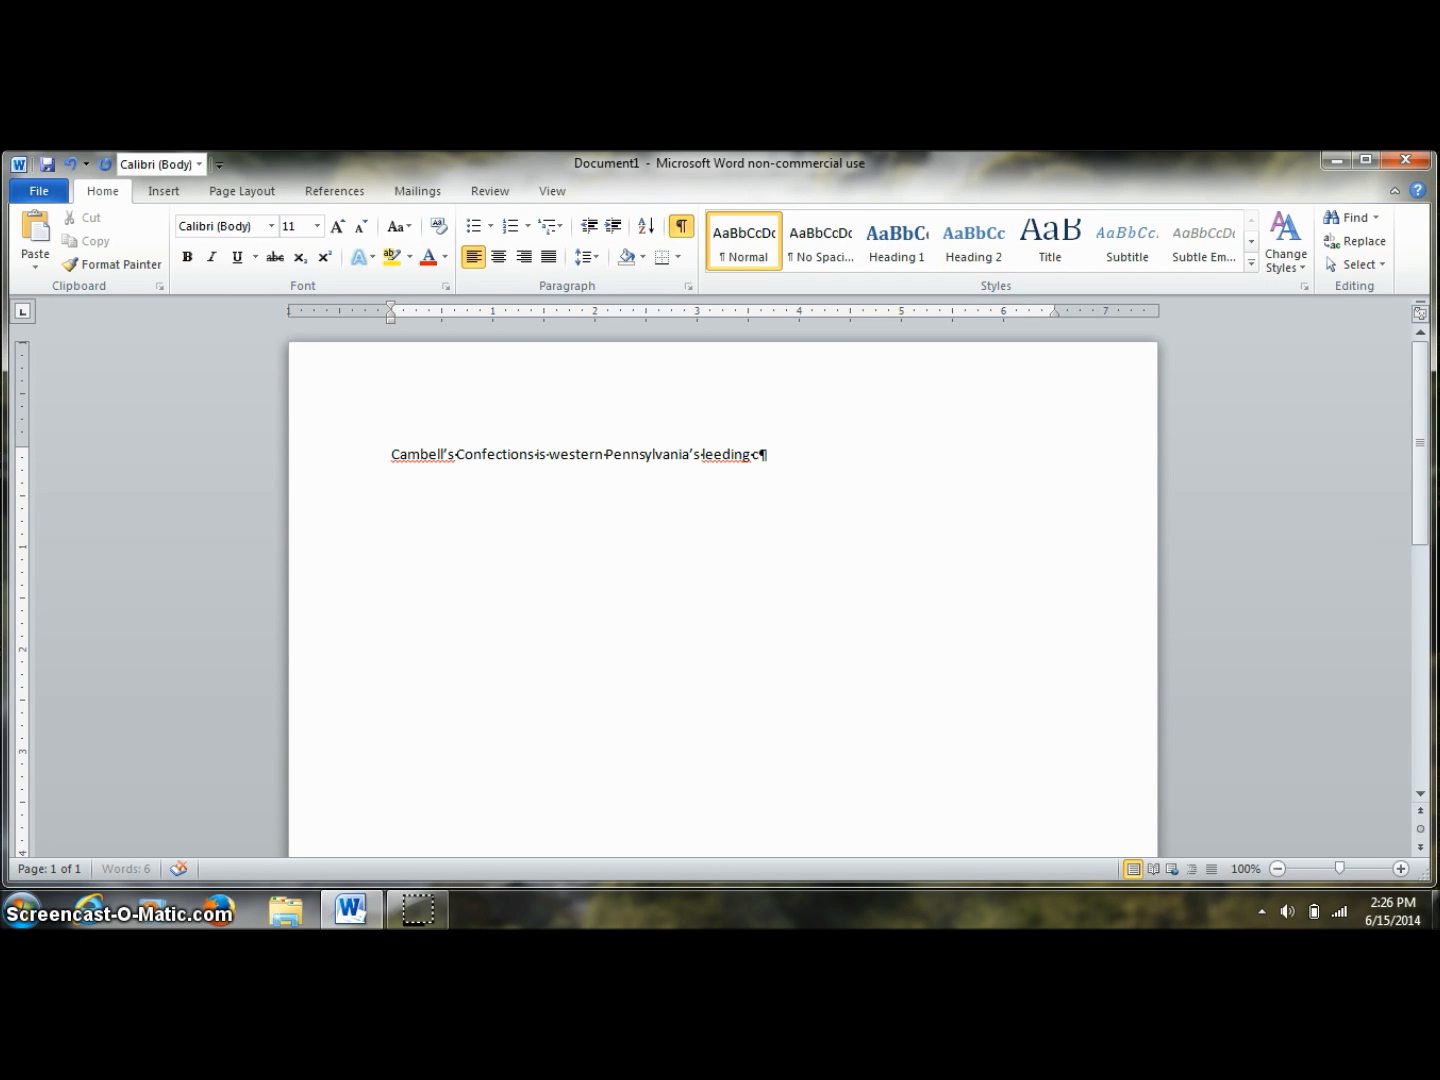
text(andy maker)
click(320, 774)
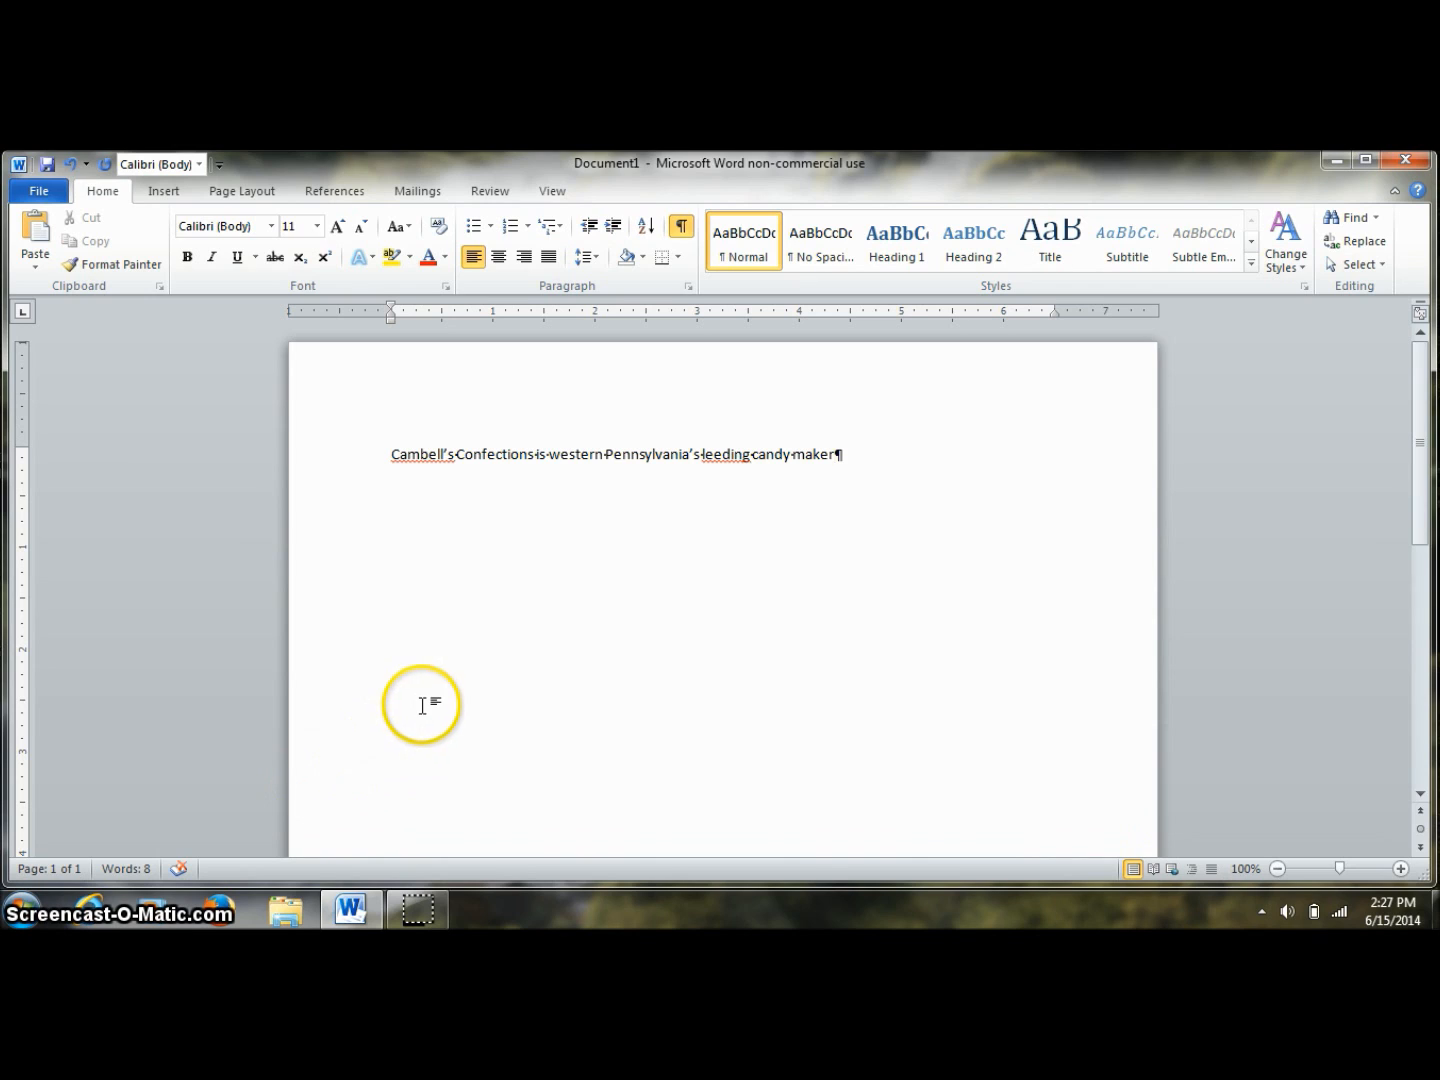
Step: Correct the misspelled words using the spelling suggestions, replacing "leeding" with "leading" and "Cambell's" with "Campbell's"
right_click(729, 452)
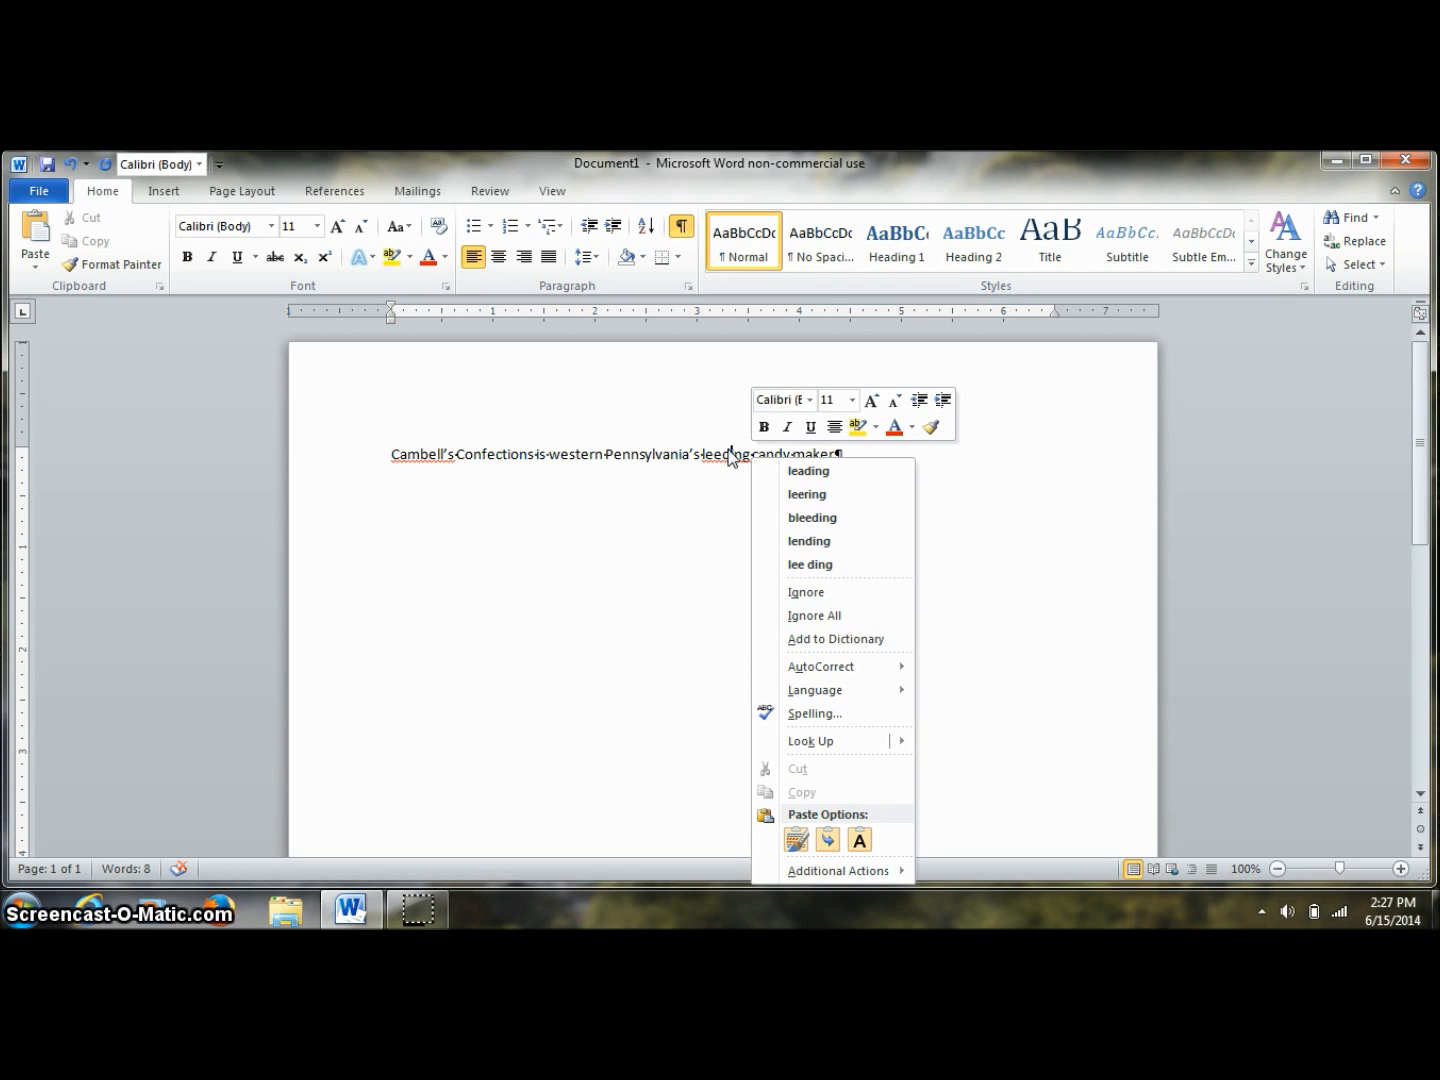
click(840, 471)
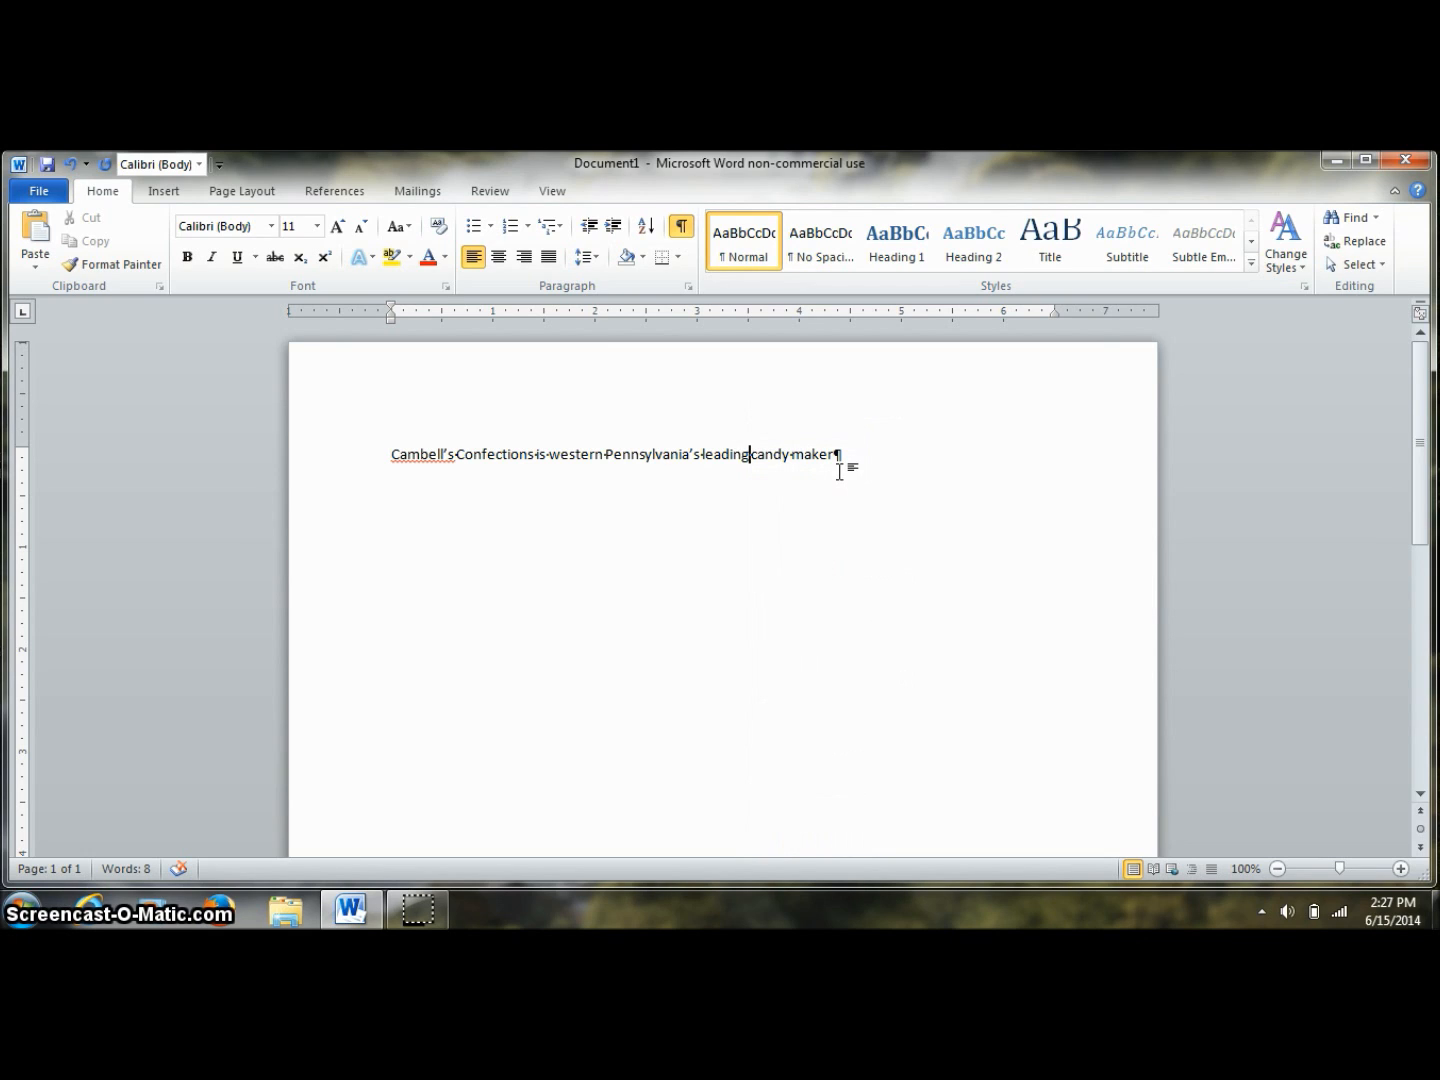
right_click(409, 454)
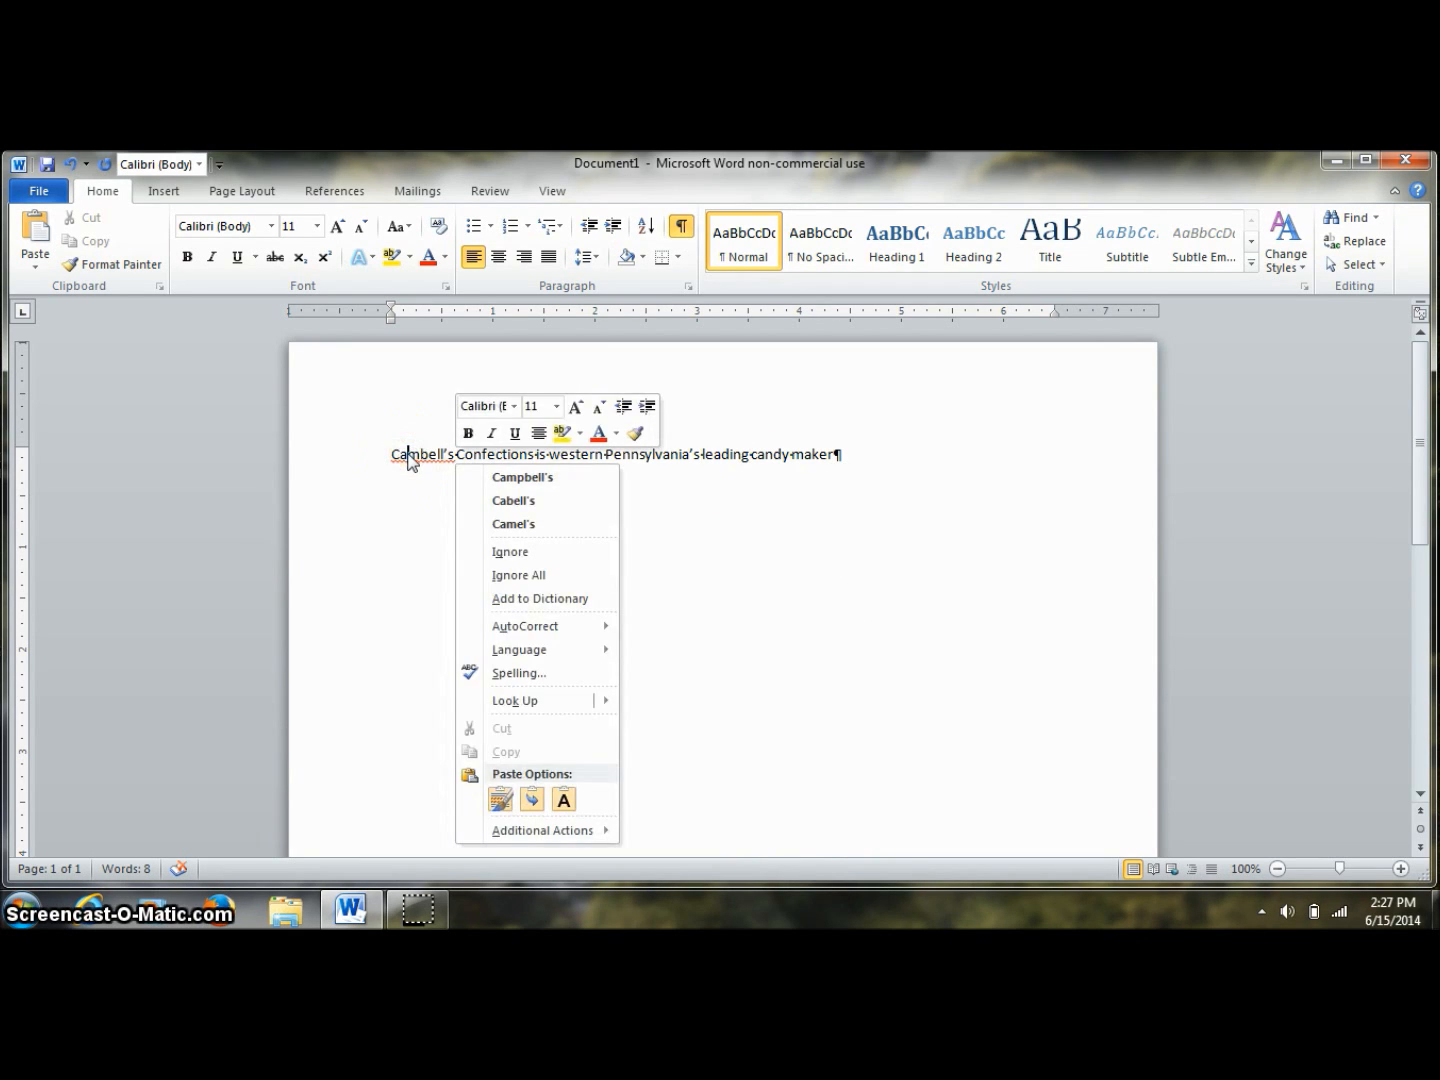
click(520, 477)
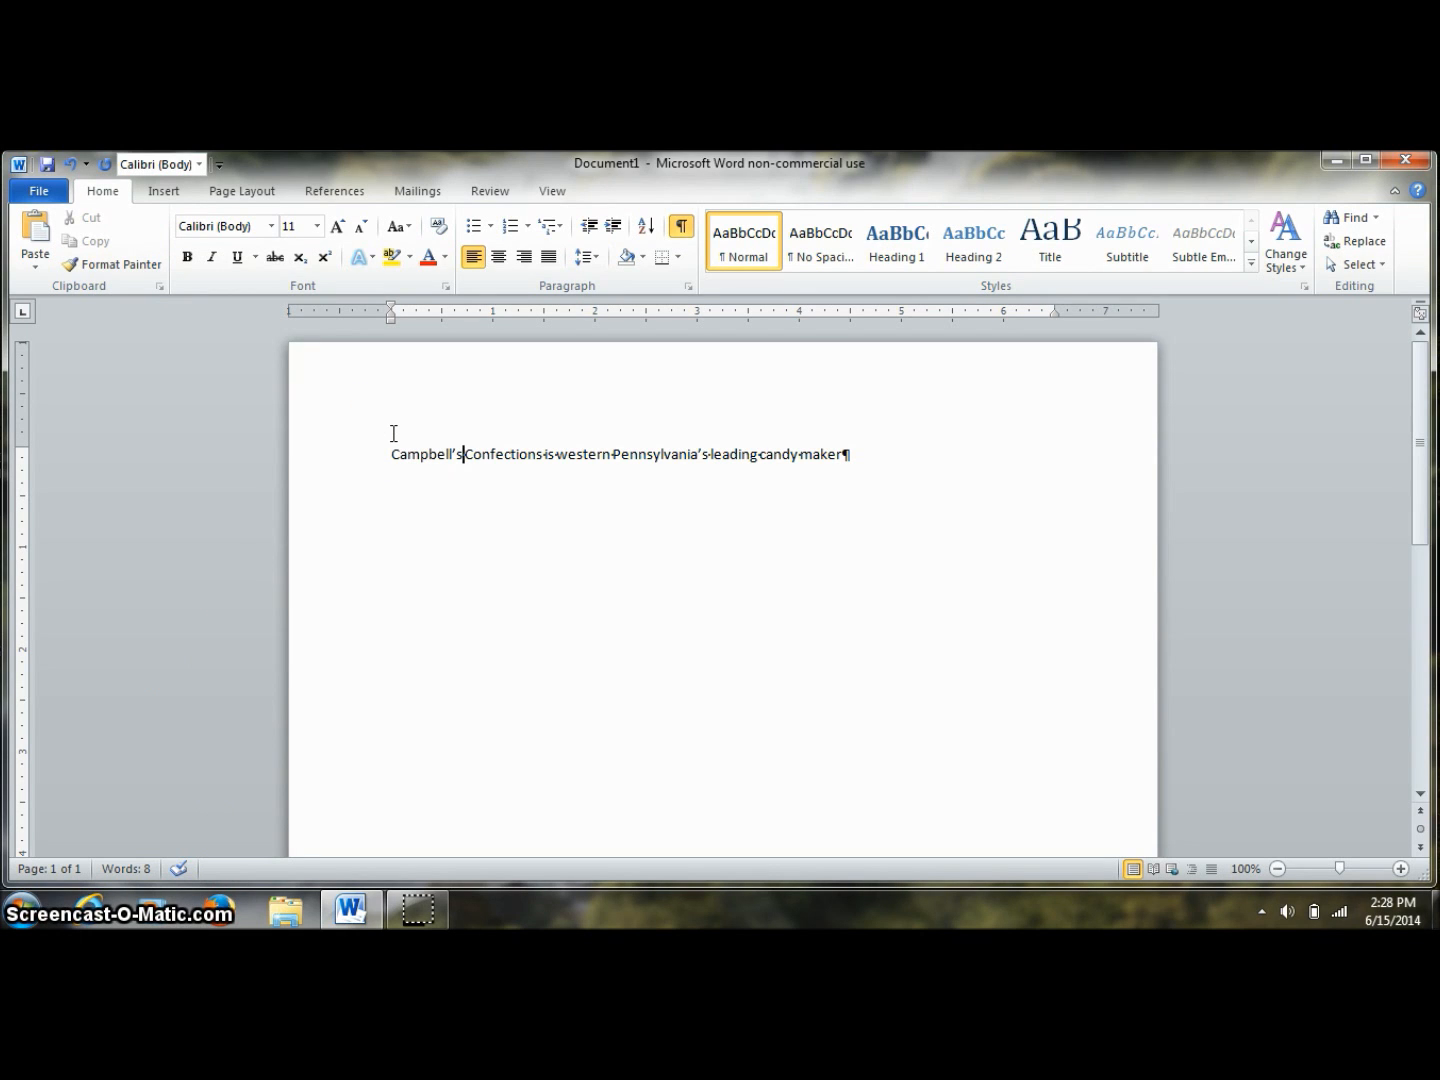
Step: Complete the first sentence after "candy maker" with "and is located in Grove City on Main Street."
click(846, 452)
text(leading)
text(is locatied)
key(BackSpace)
key(BackSpace)
key(BackSpace)
text(ed on)
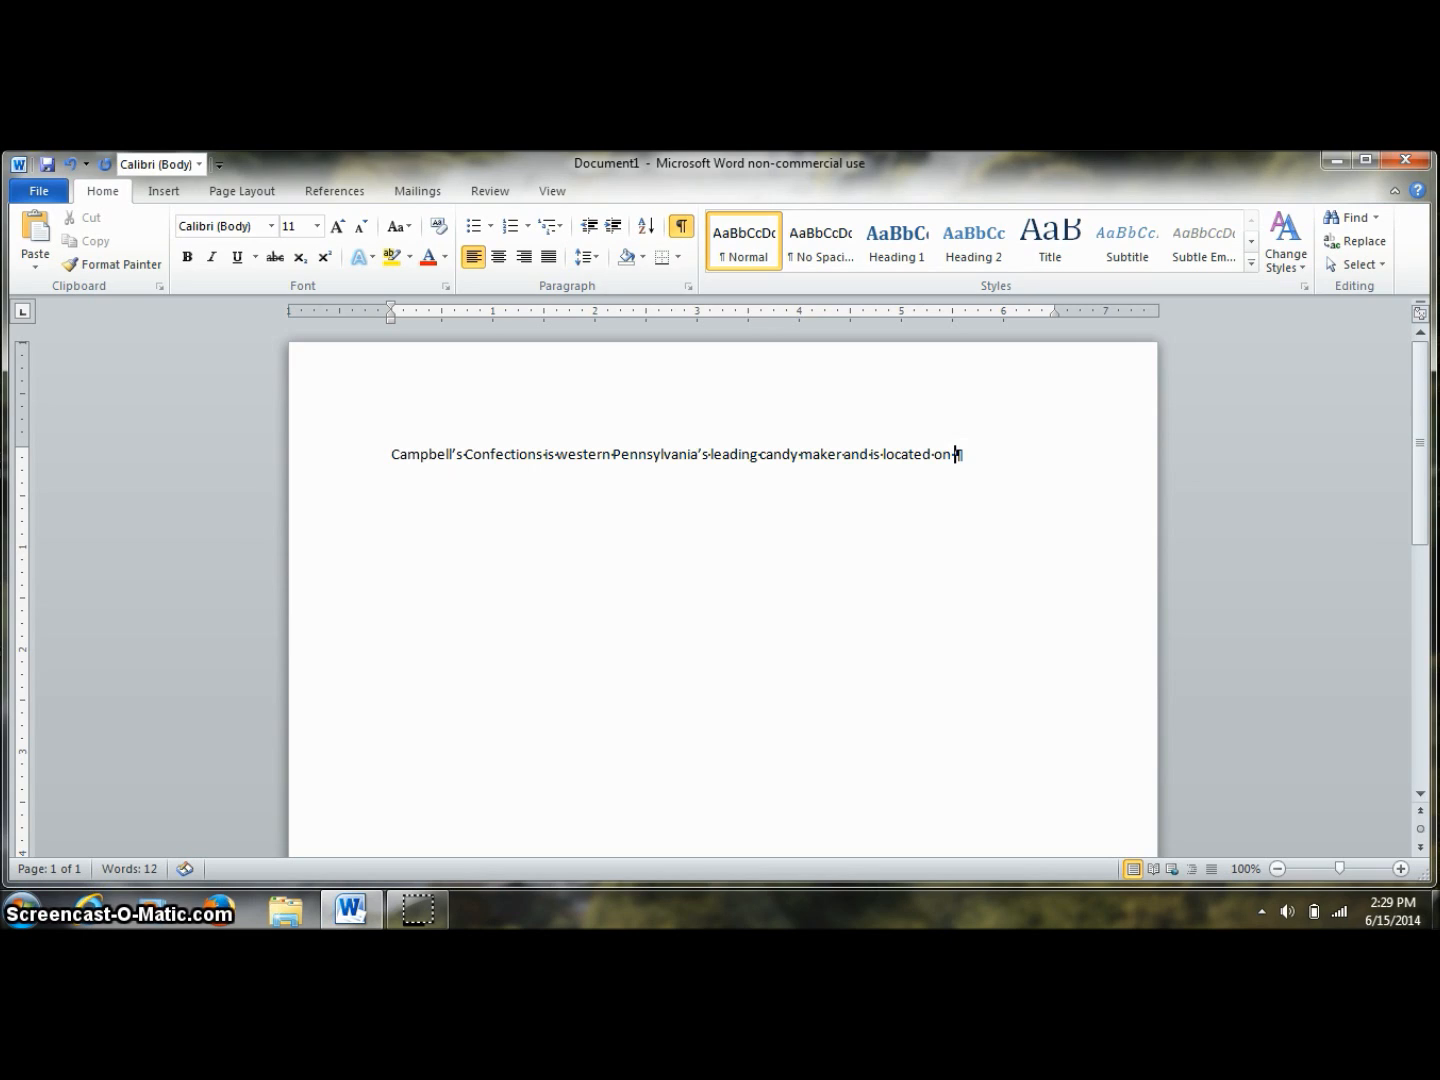
key(BackSpace)
key(BackSpace)
key(BackSpace)
text(in Grove City on Main)
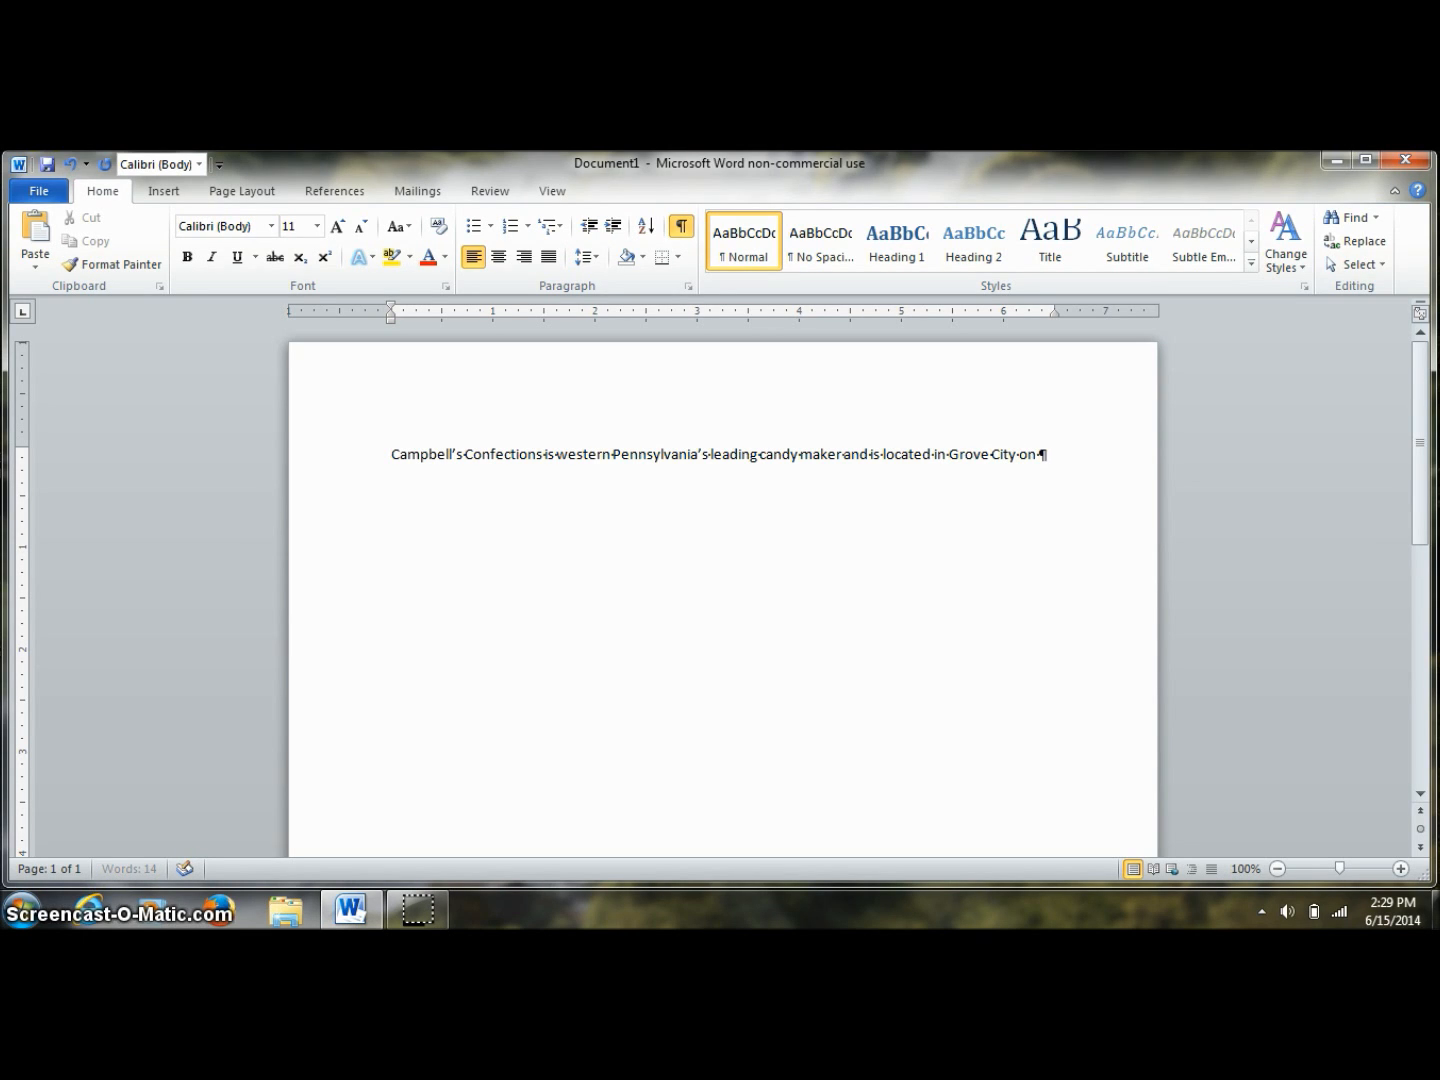
text( Street)
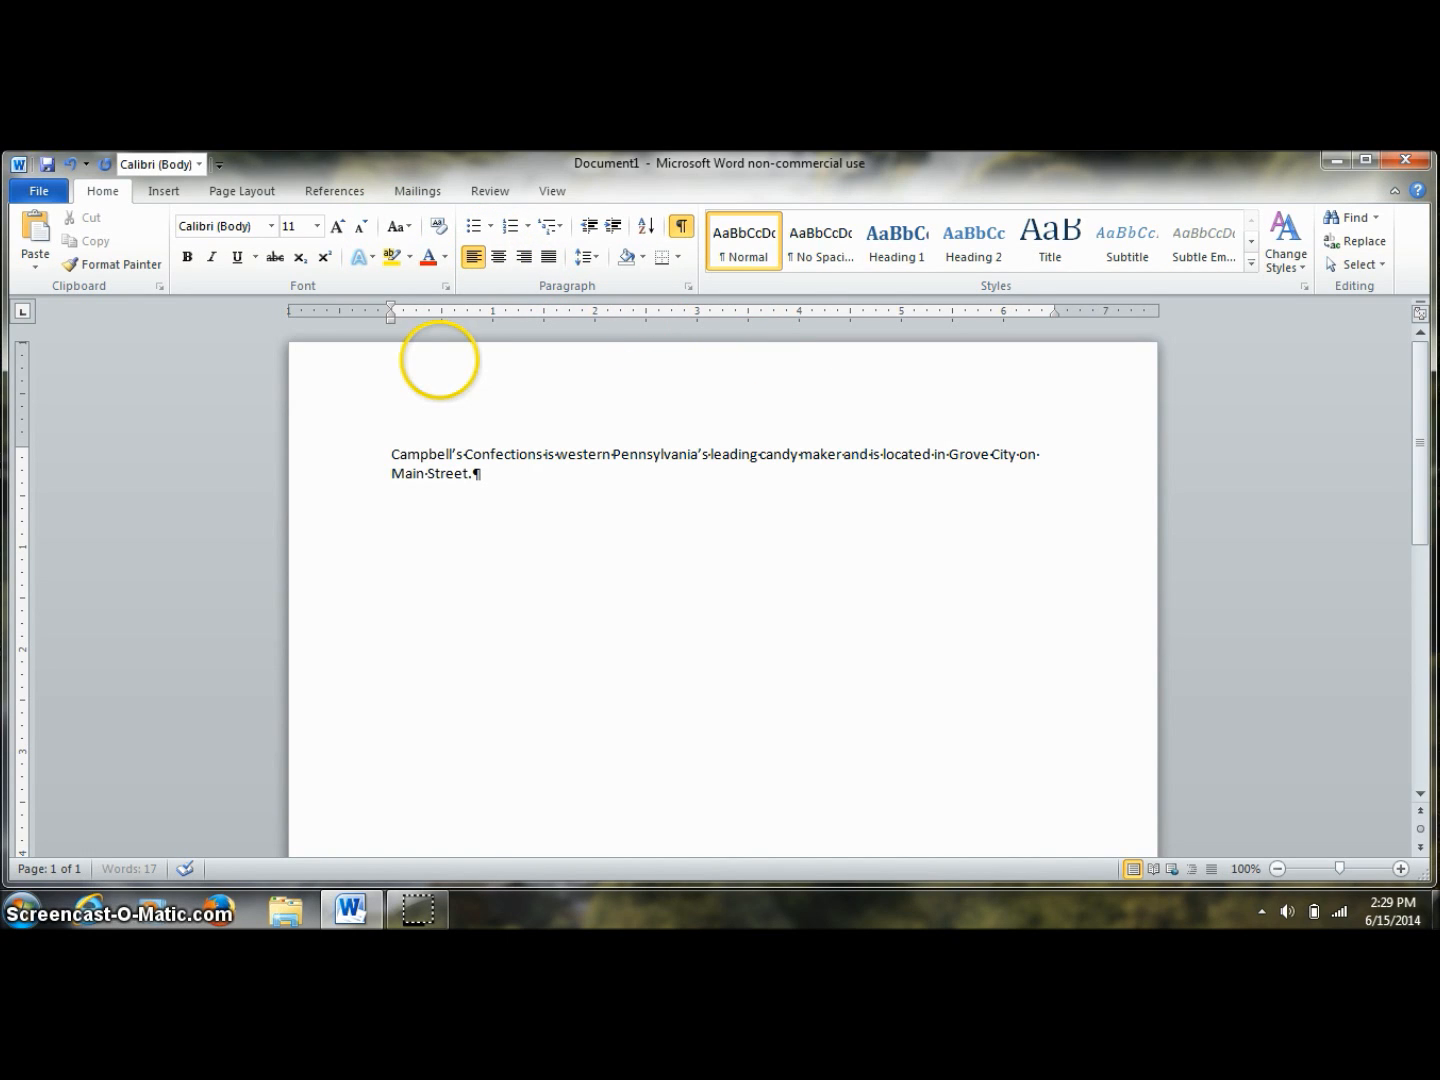
text(.)
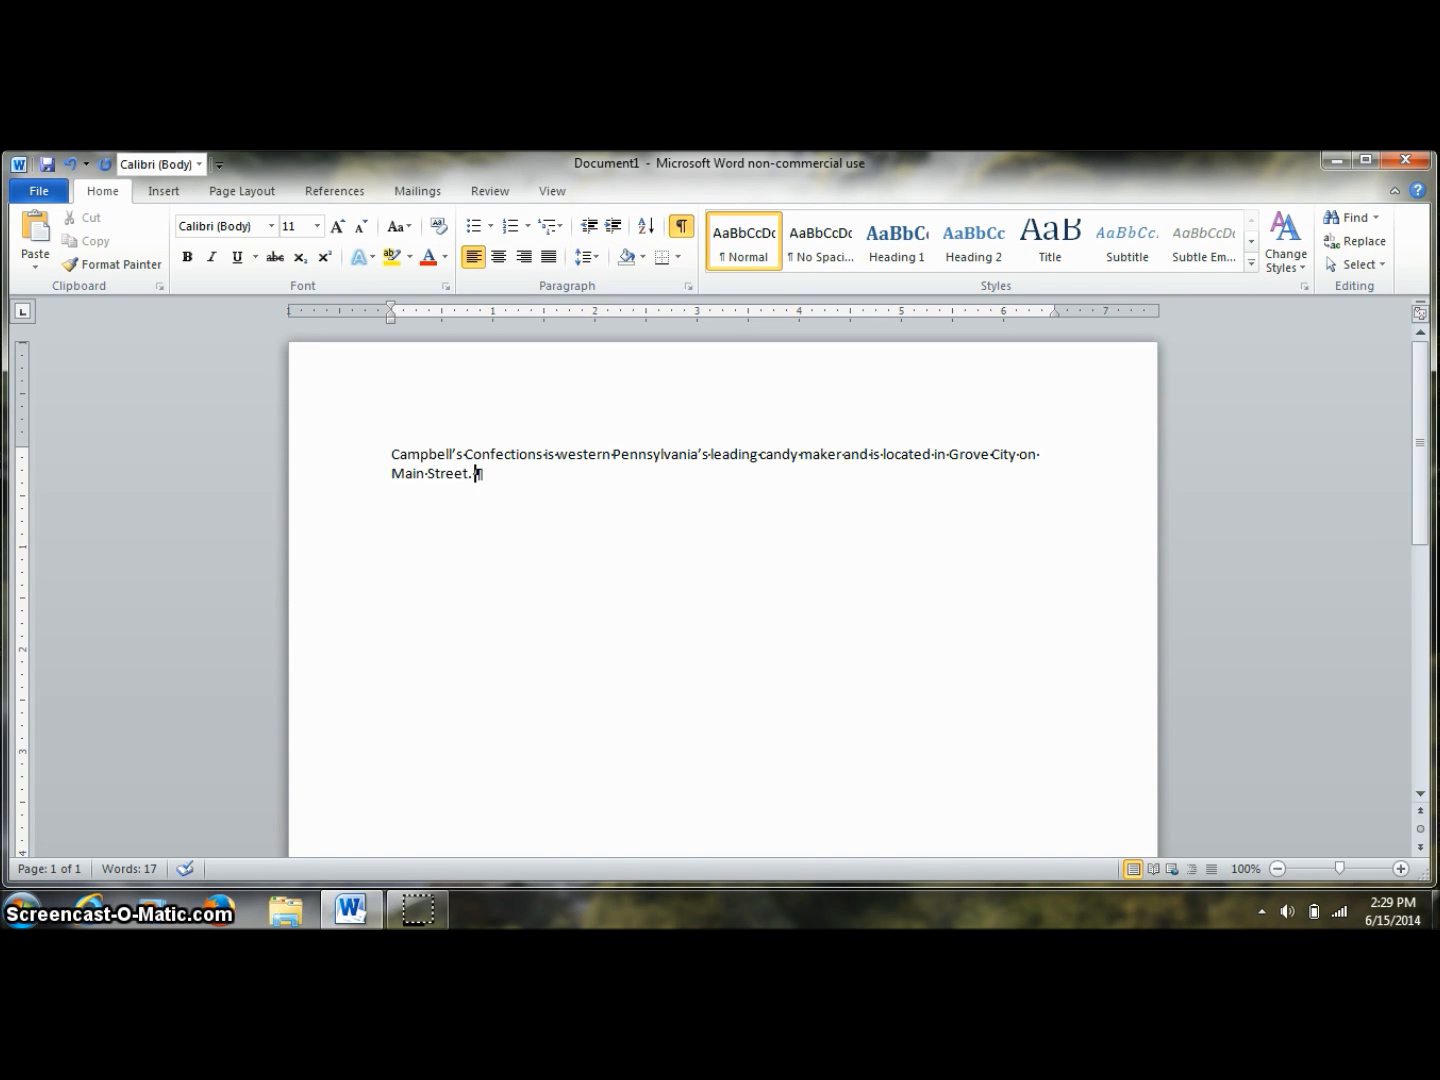
Step: Add the sentence "It is a family-owned business with several stores located in western Pennsylvania, eastern Ohio, and northern West Virginia."
text(It is a family owned)
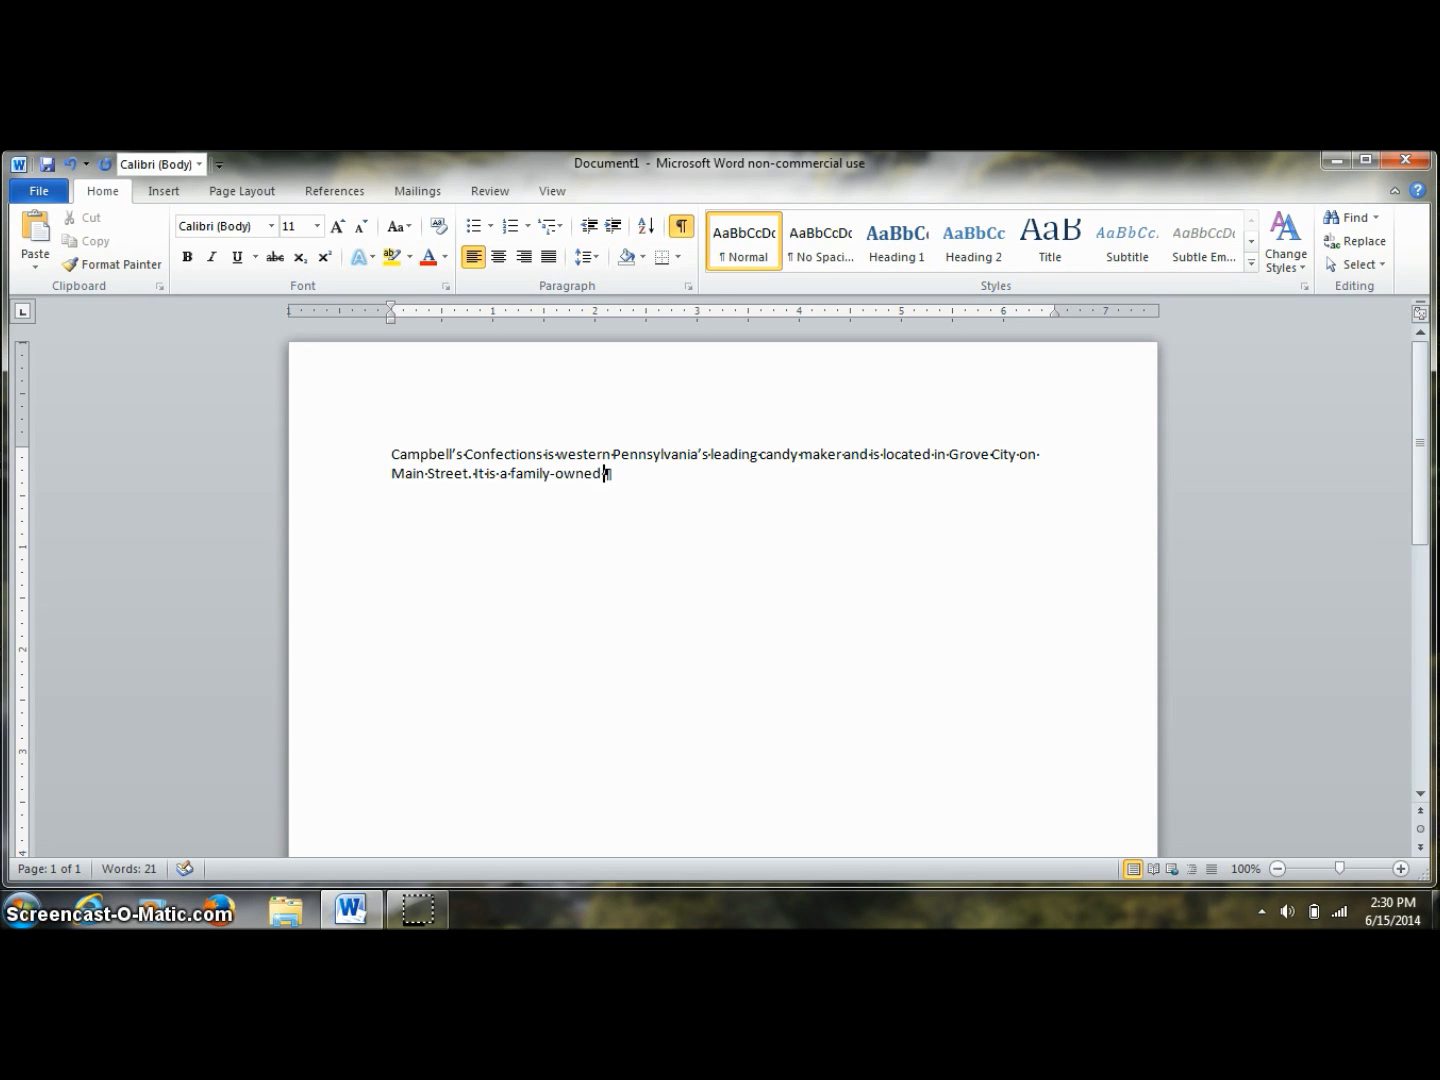
text( bbus)
key(BackSpace)
key(BackSpace)
text(usiness)
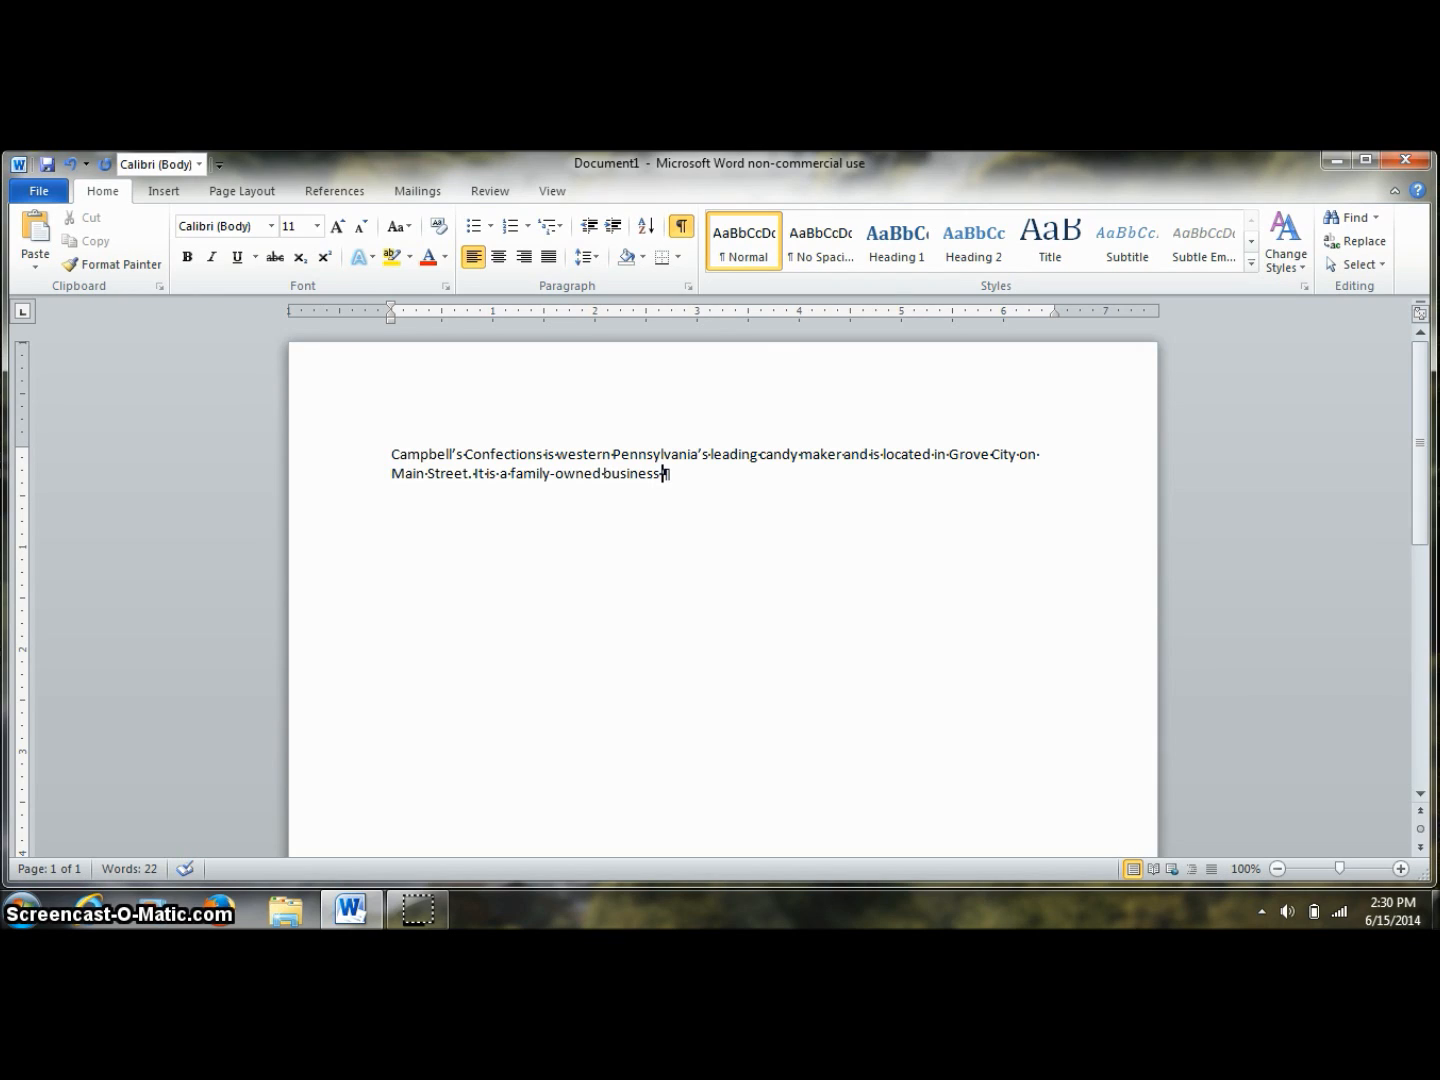
text( w)
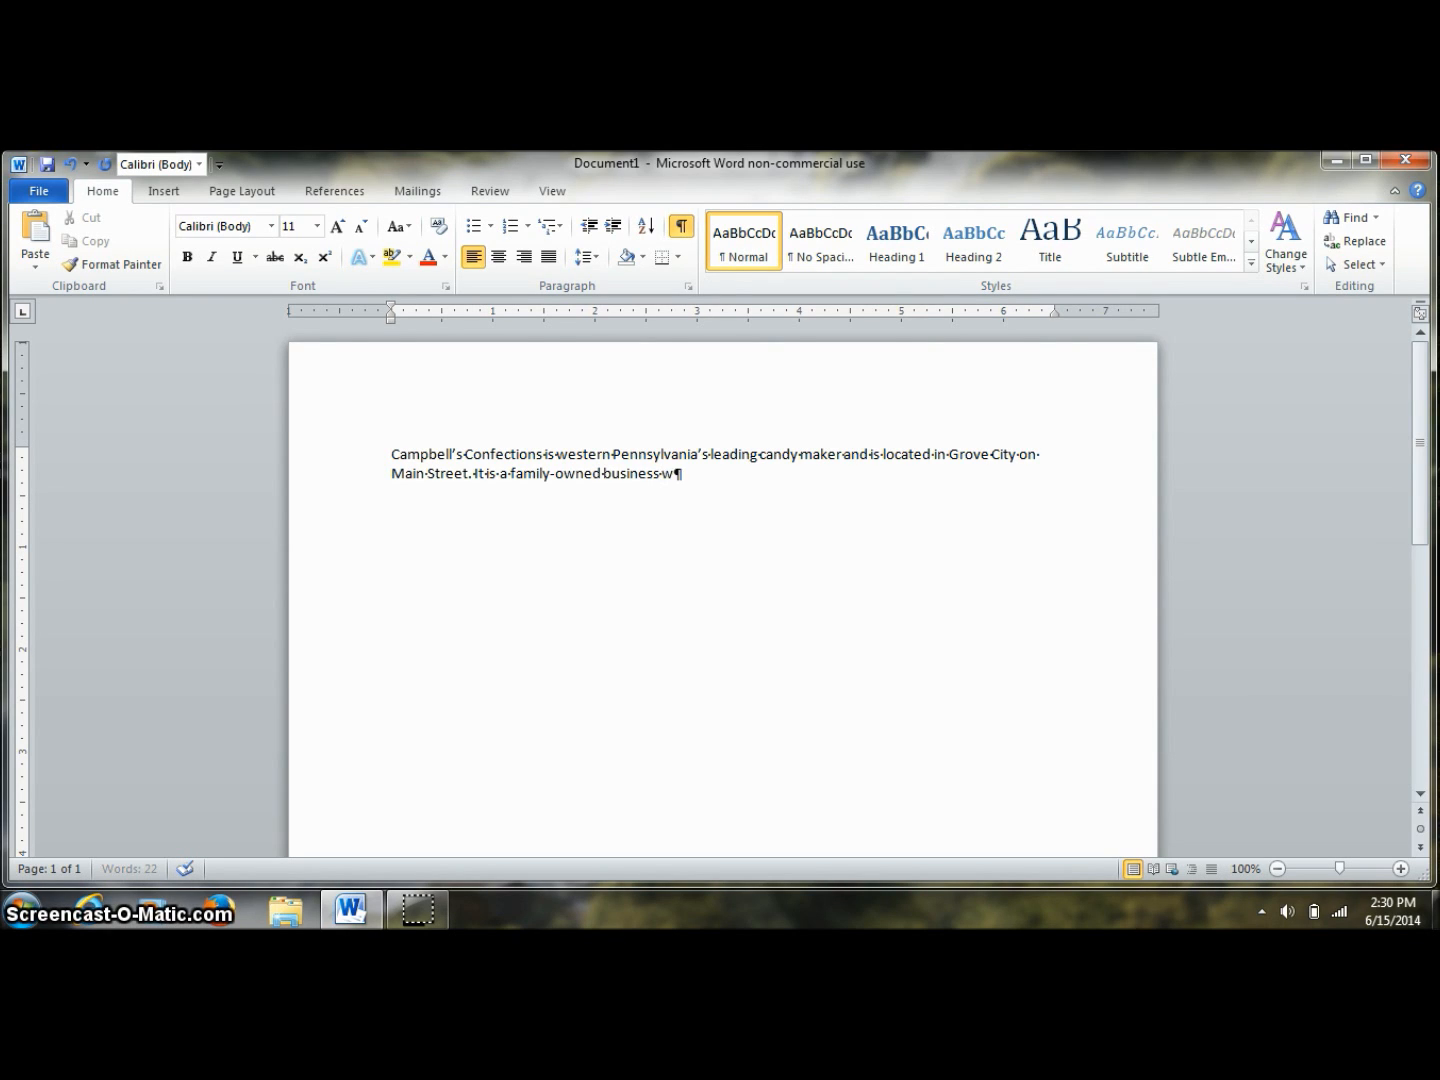
text(ith several s)
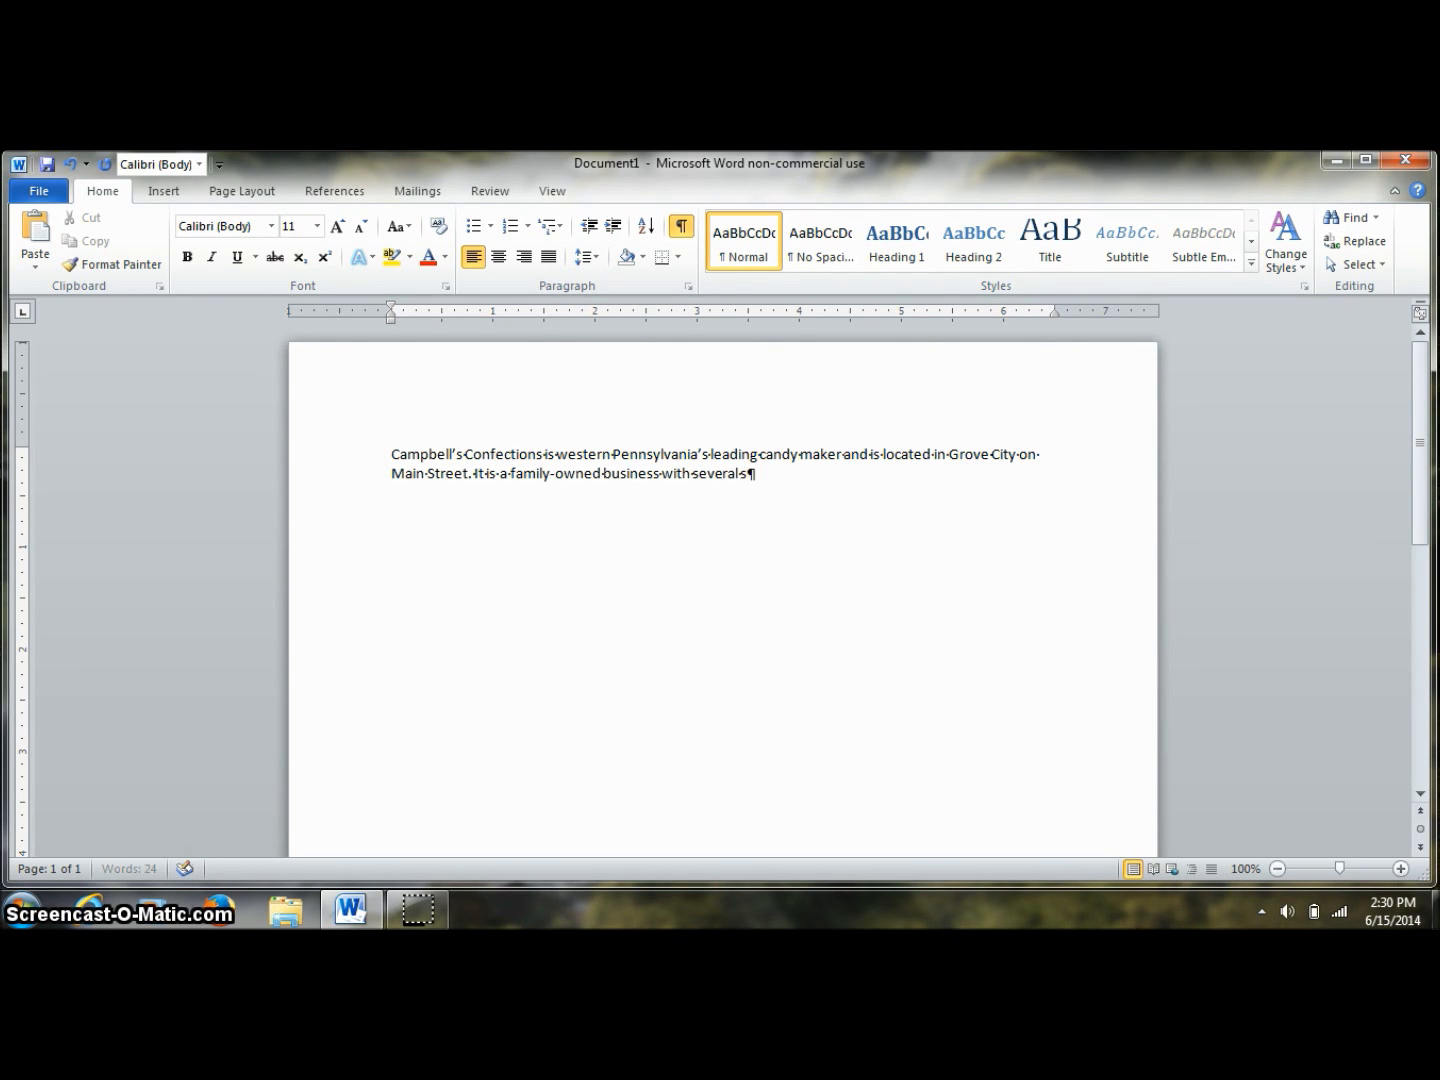
text(tores located)
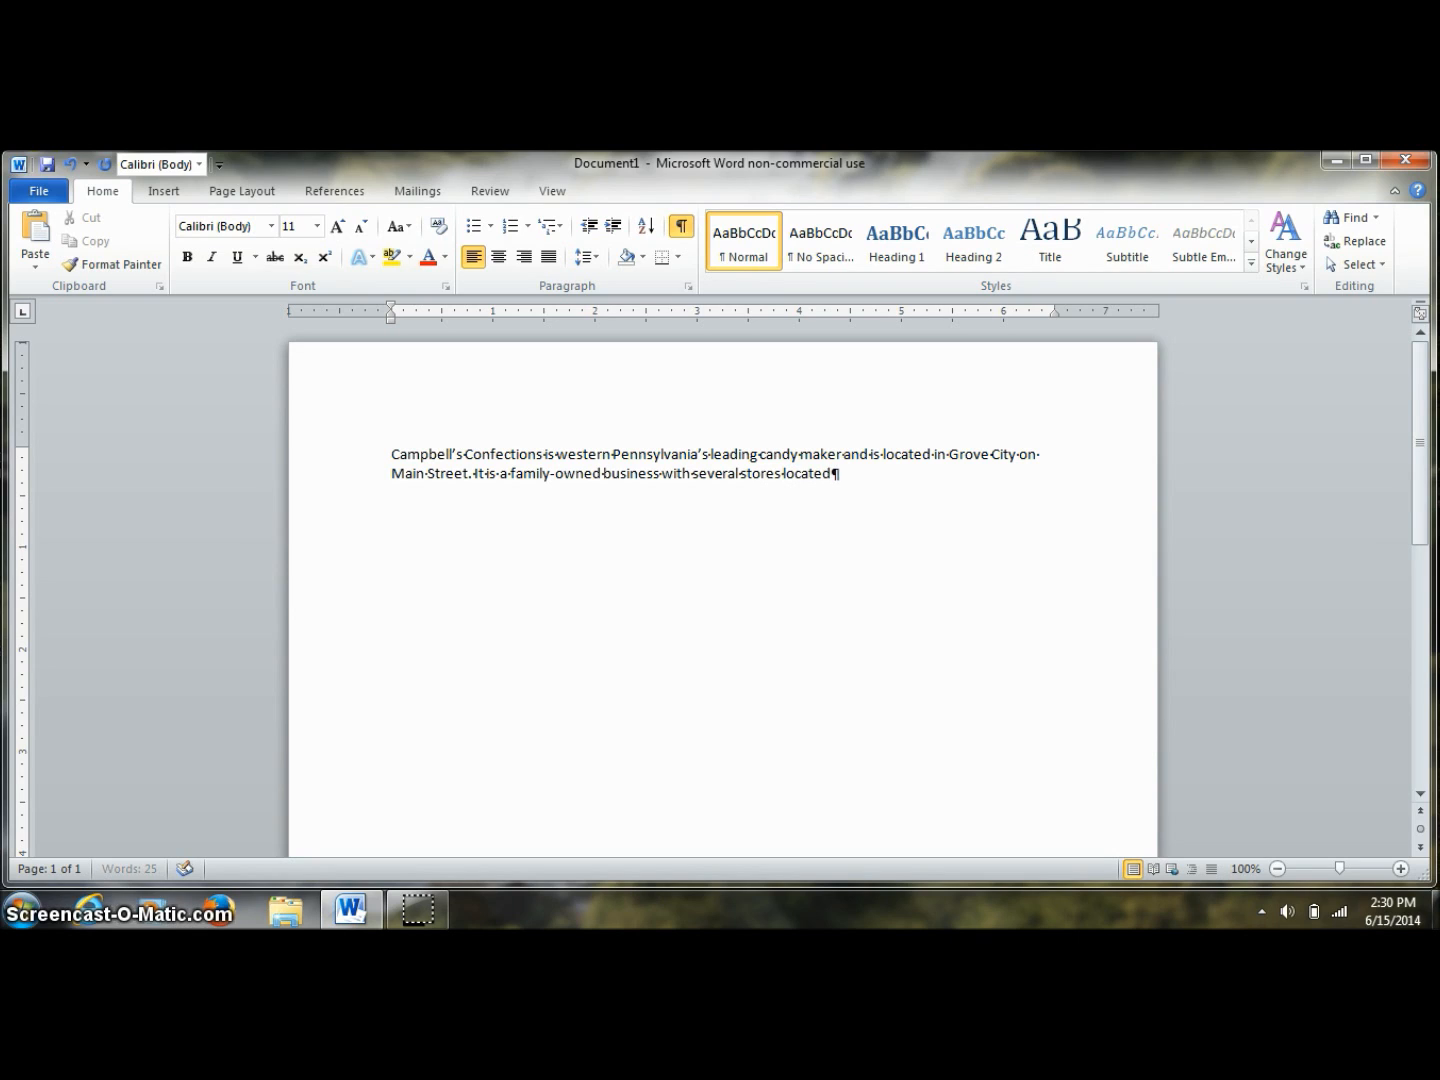
text( in wester)
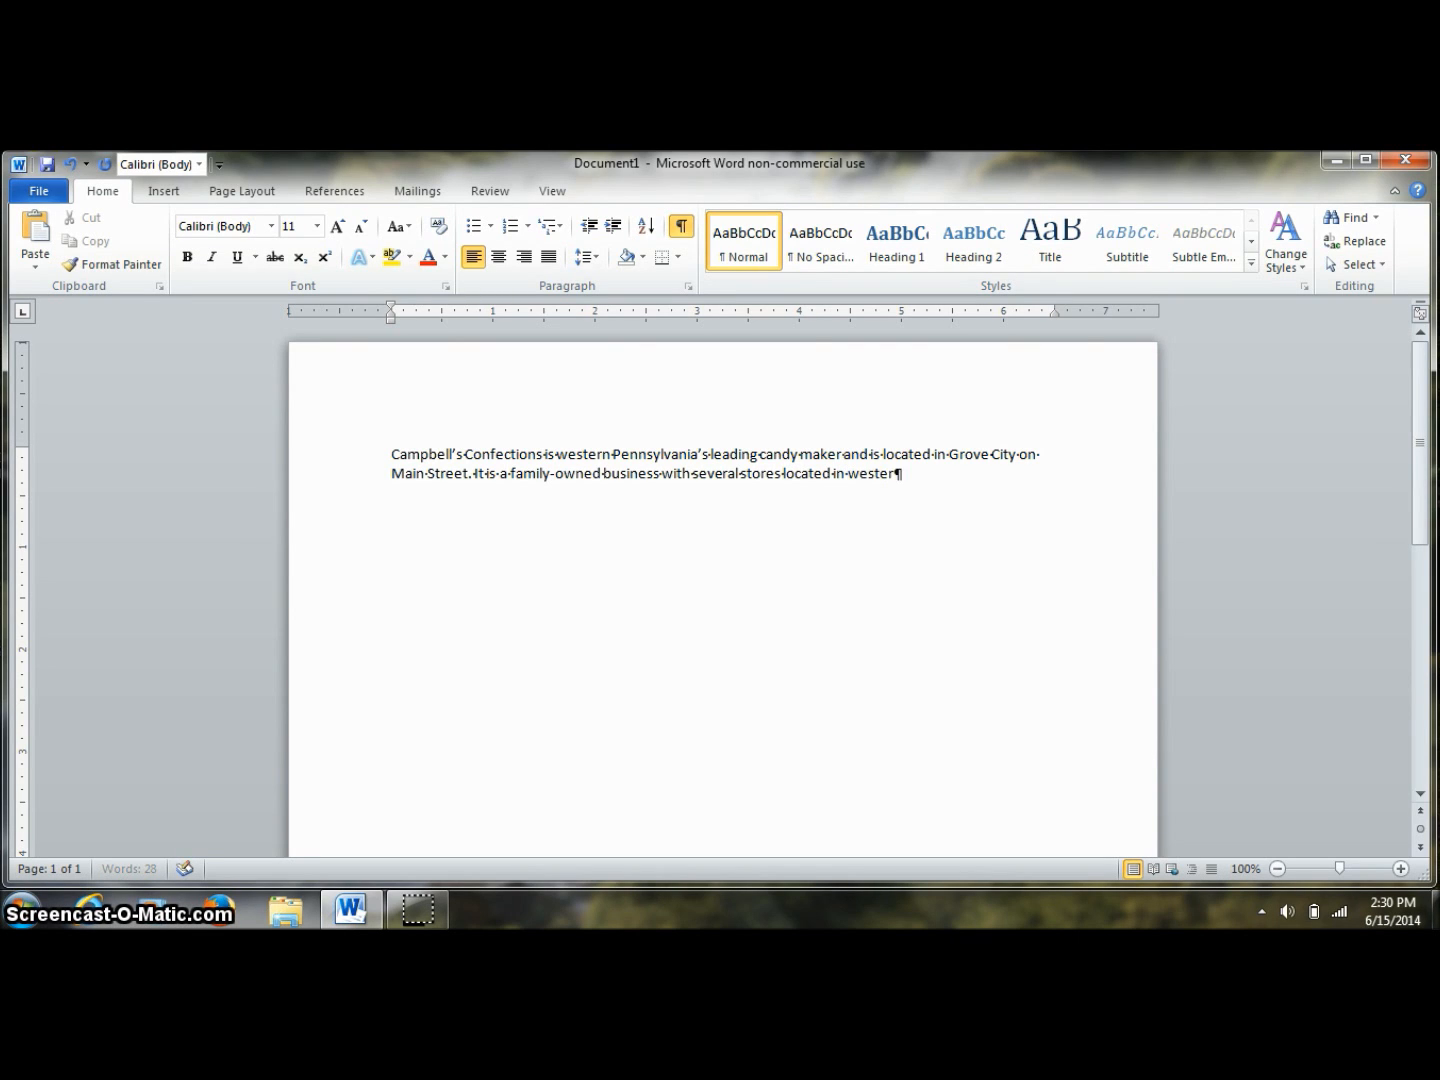
text(n Pennsylvania, eas)
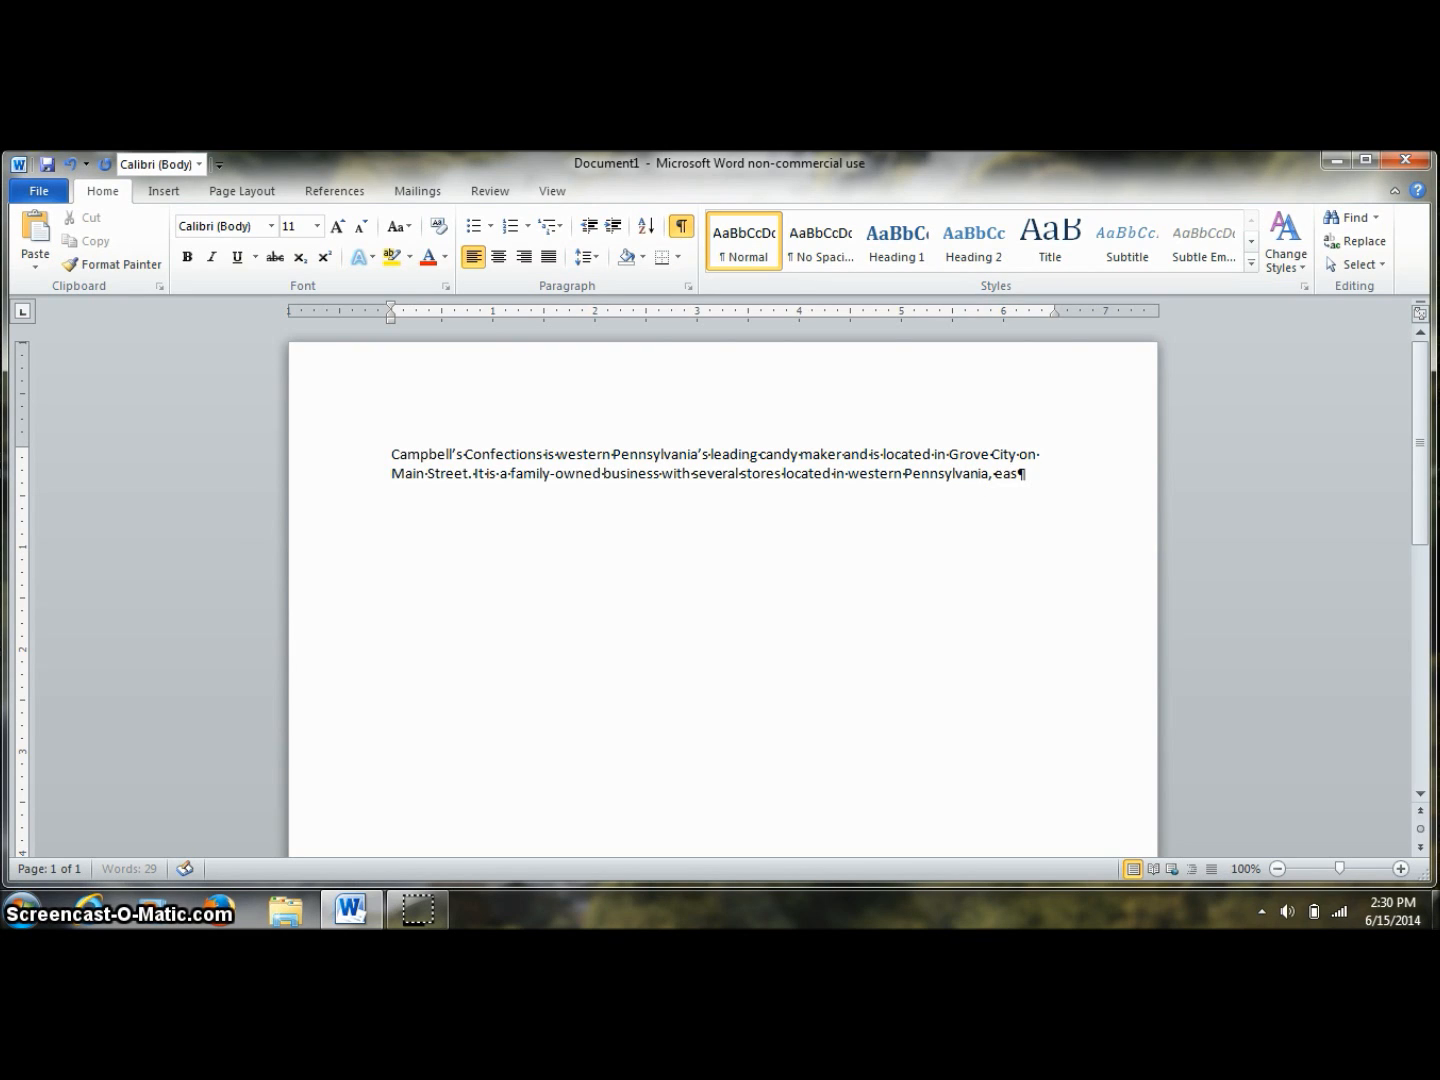
text(tern Ohi)
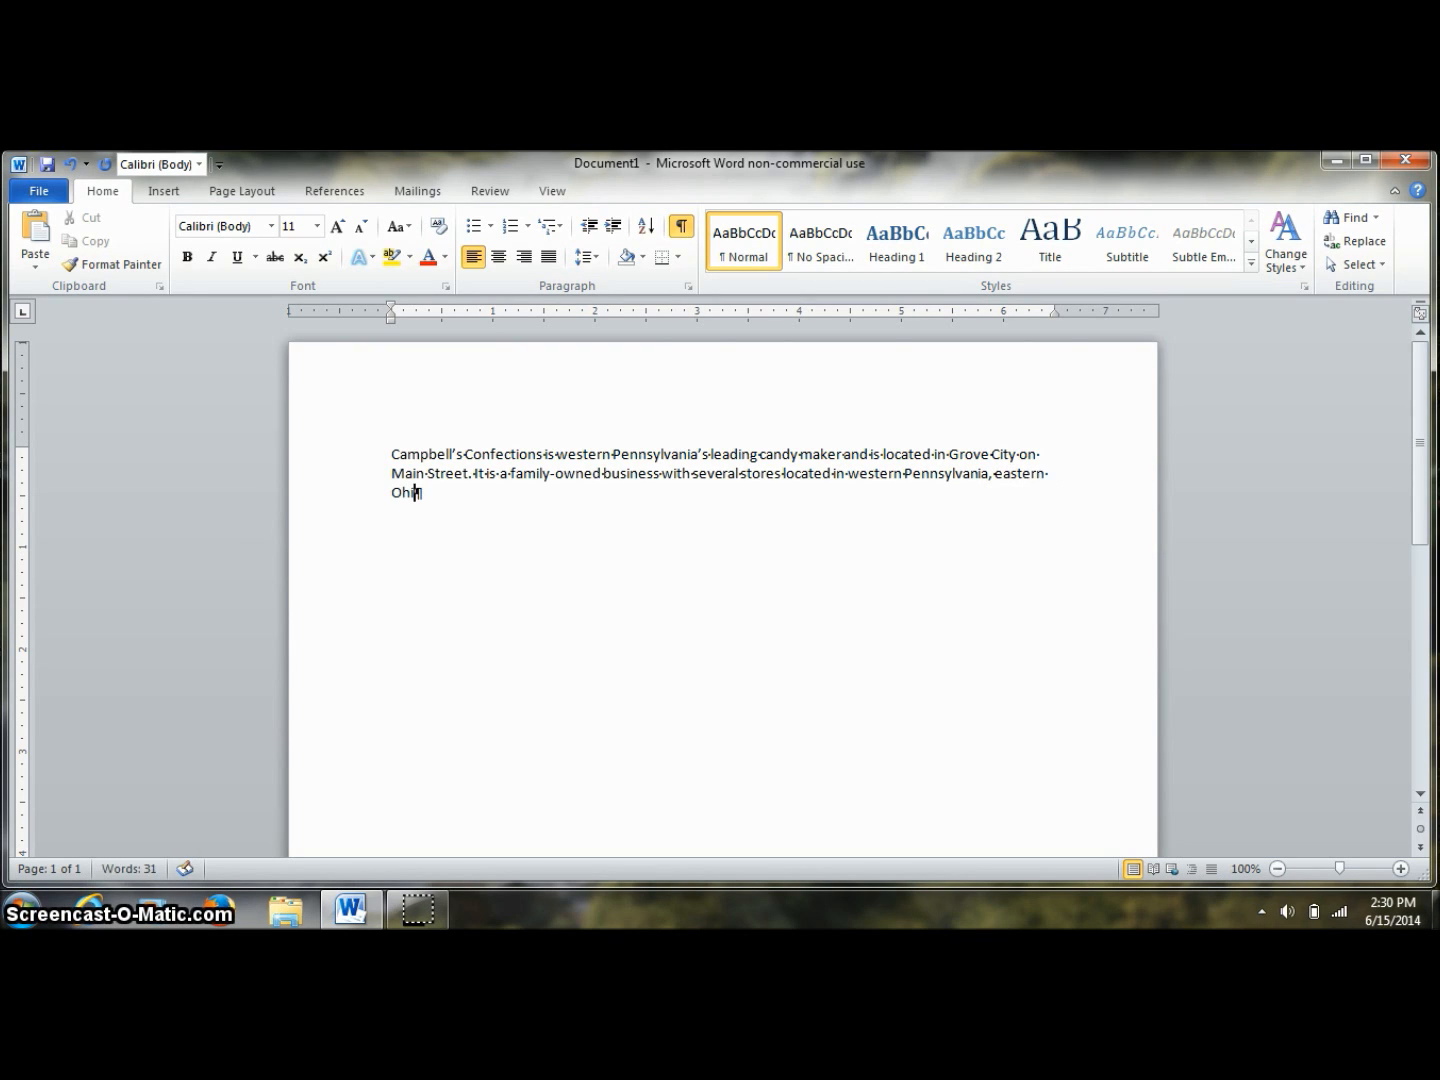
text(o, and n)
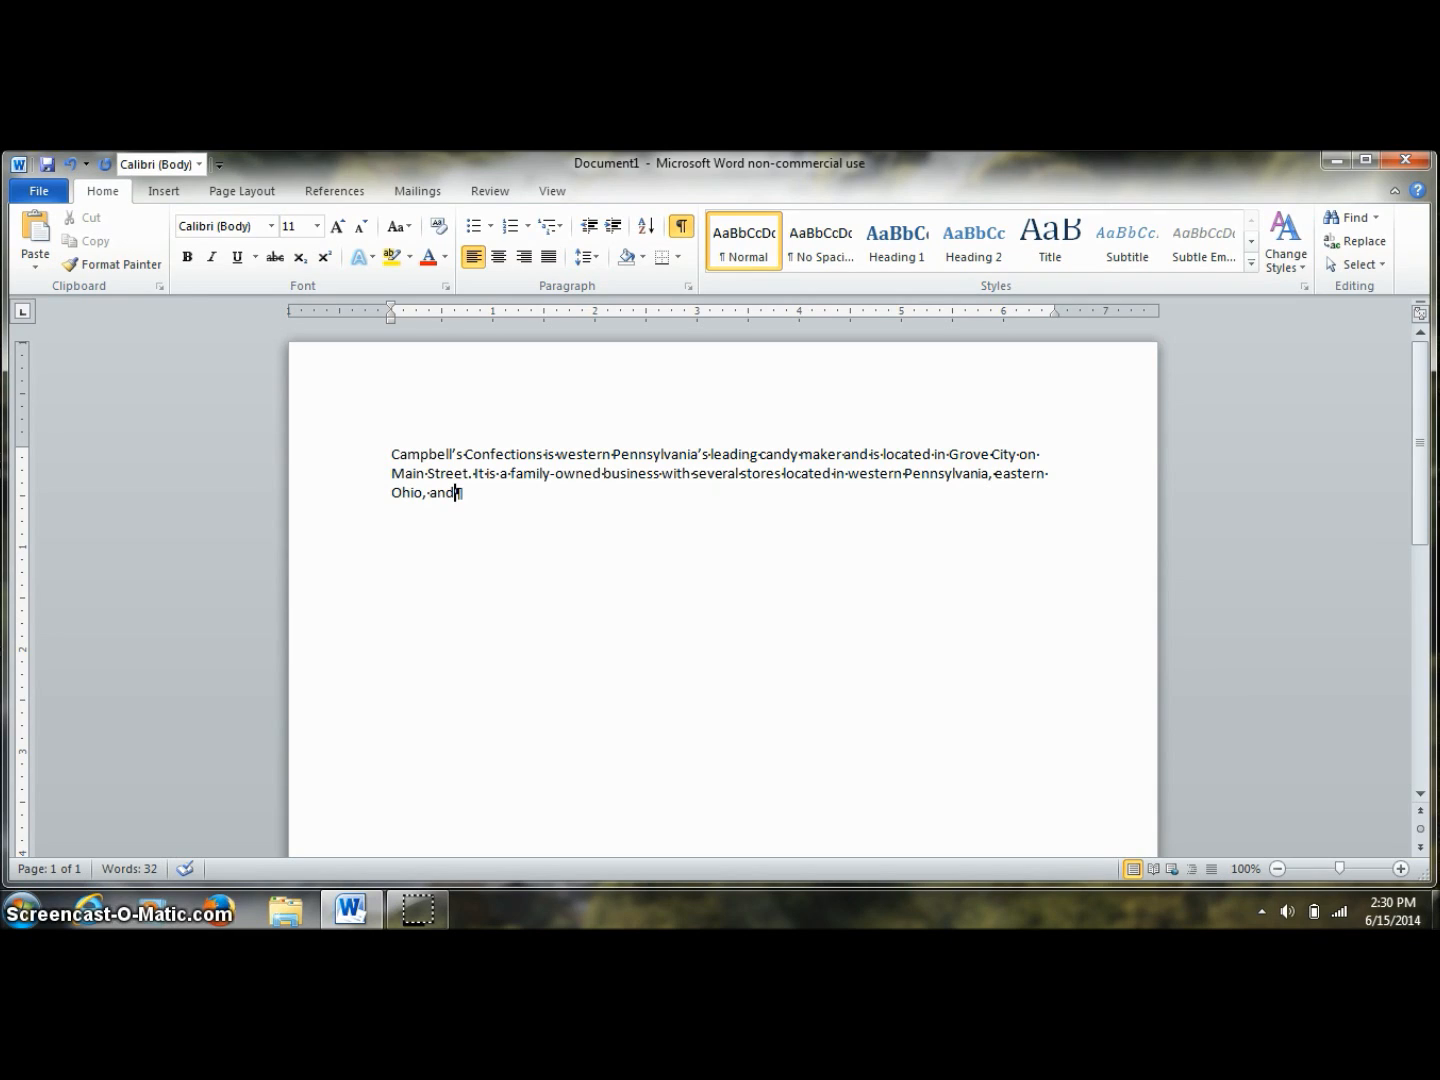
text(orth)
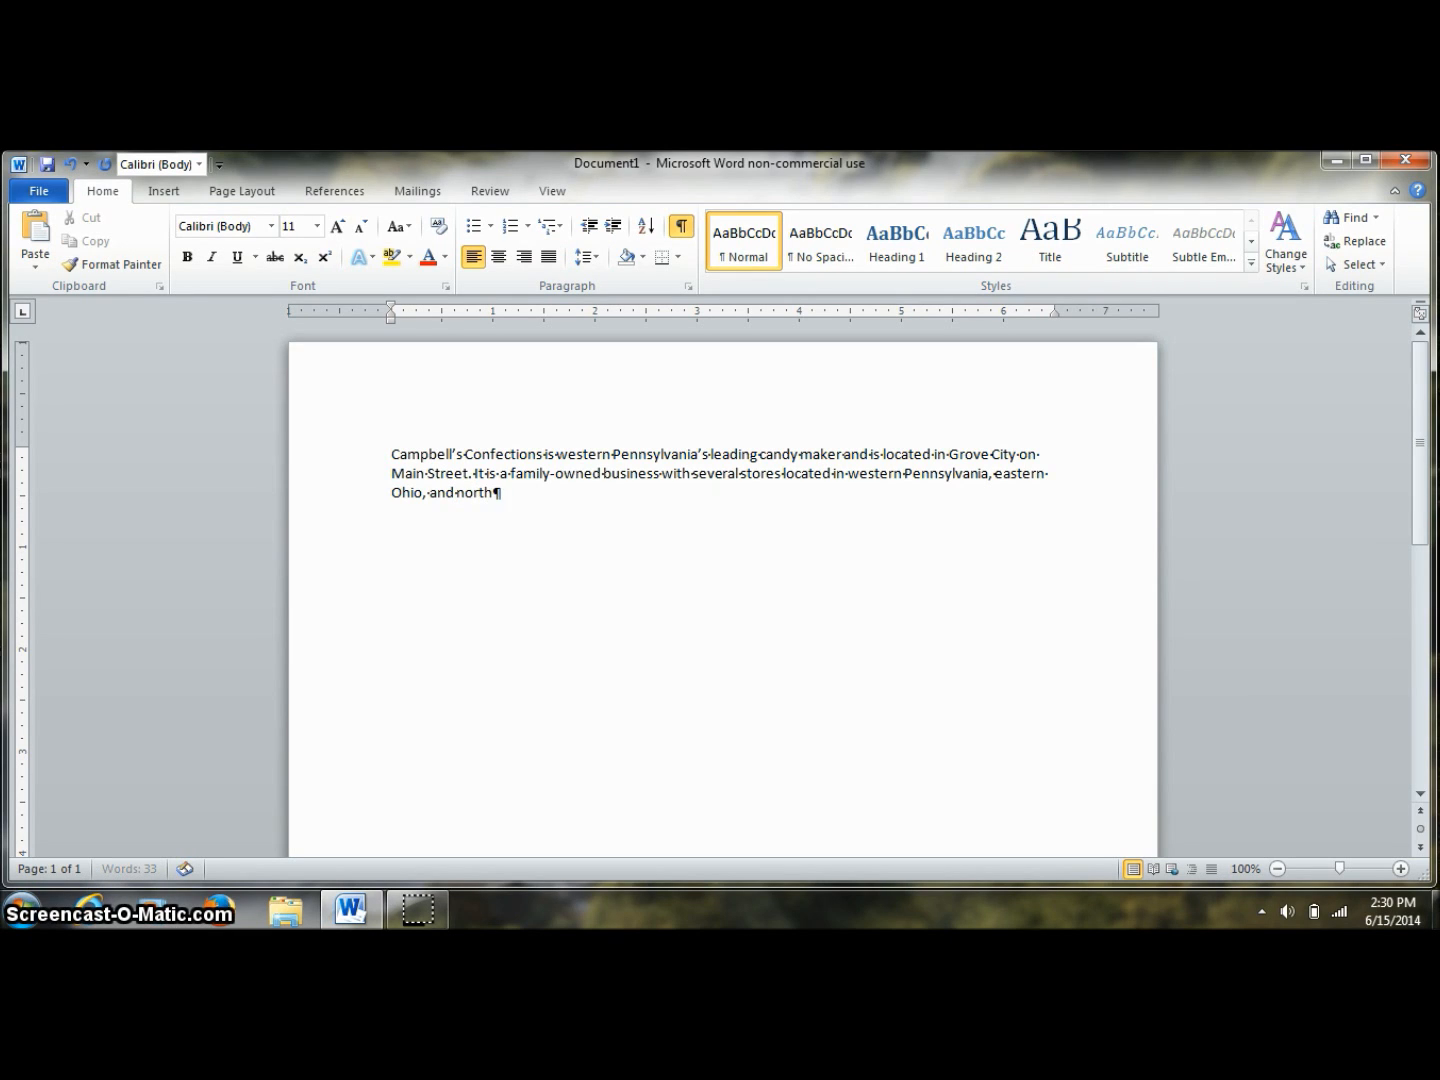
text(ern West Virginia.)
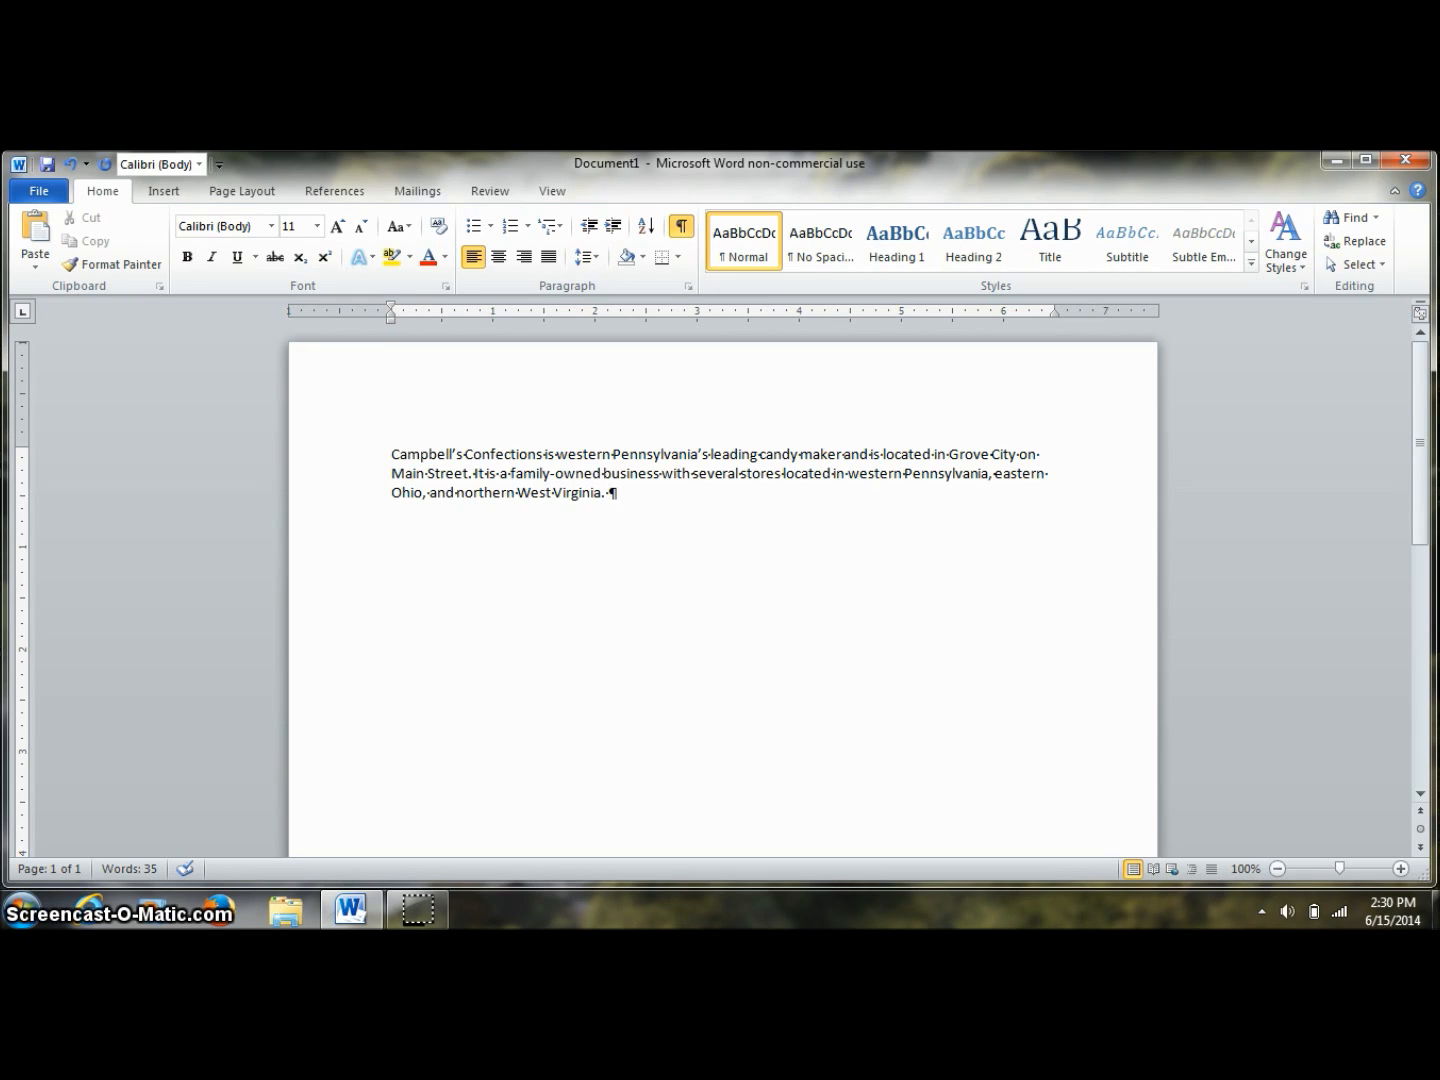
Step: Start a new paragraph reading "For more information about Campbell's Confections, visit one of our stores Monday"
key(Return)
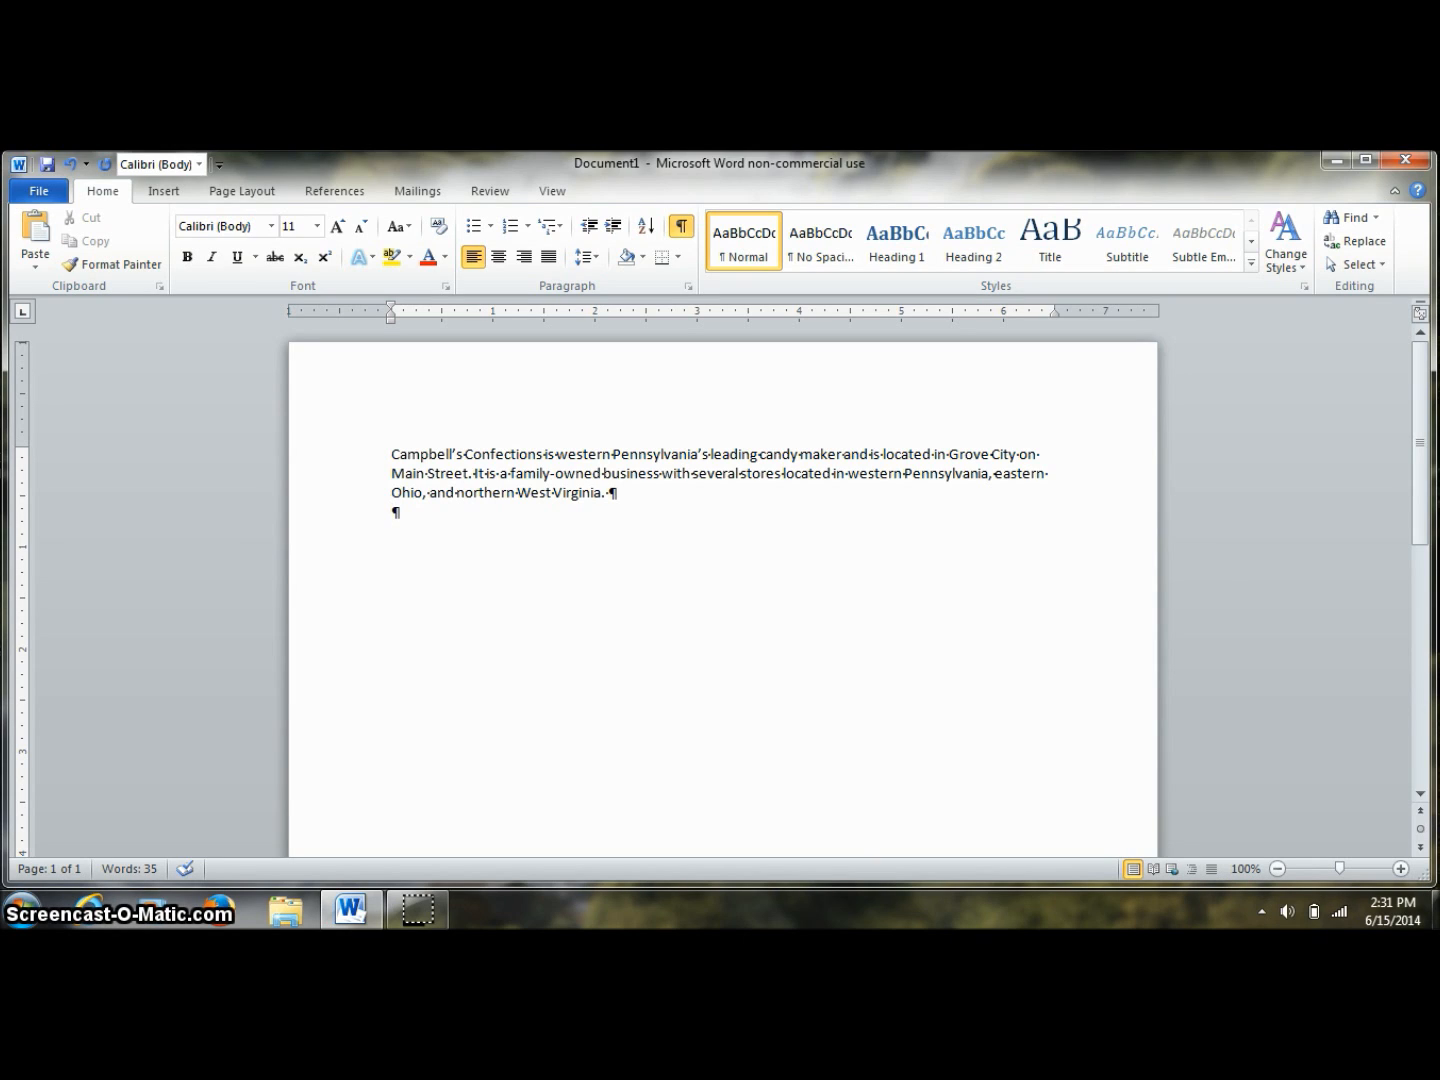
text(For more information)
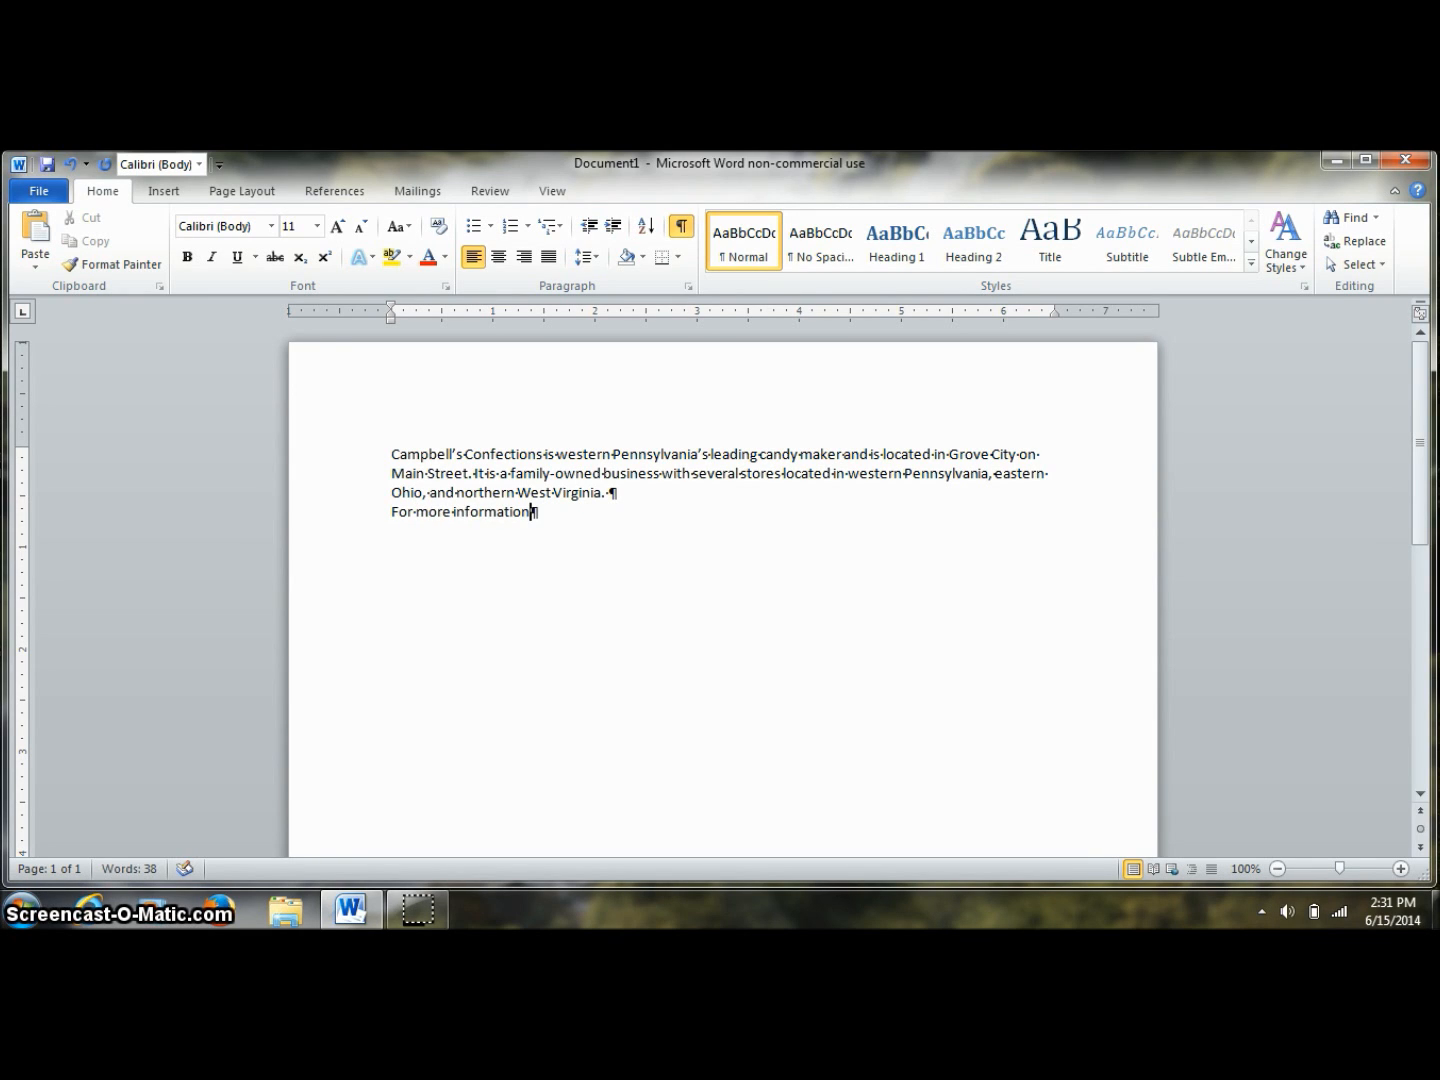
text( about Campbell's Confections, visit one of )
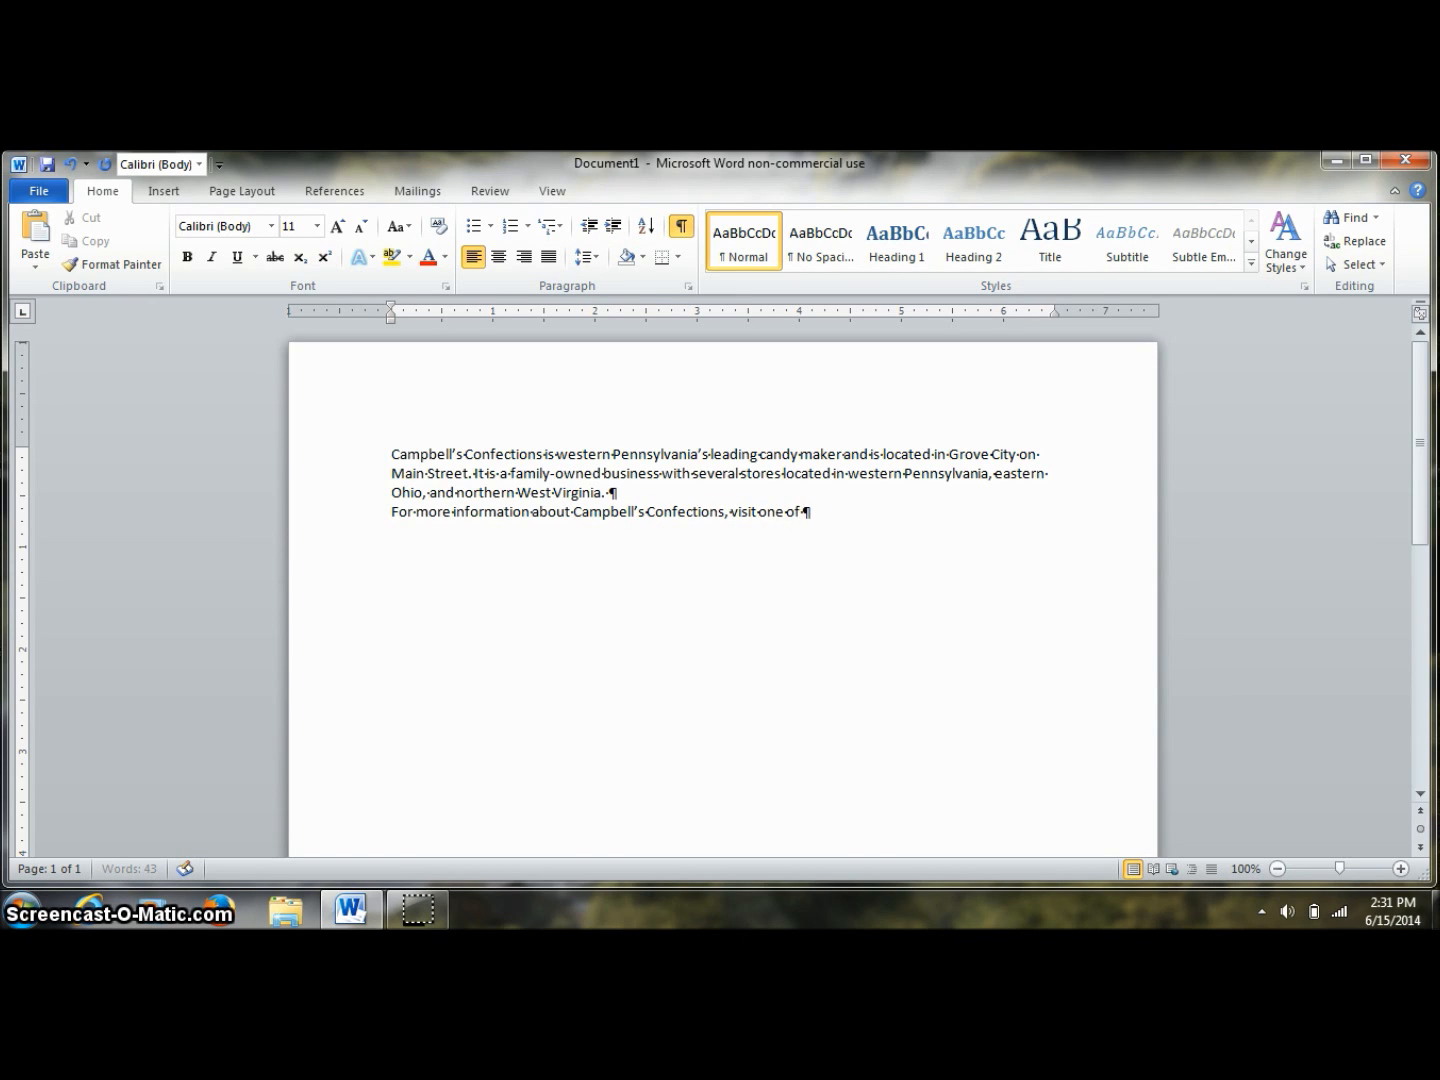
text(our stores Monday)
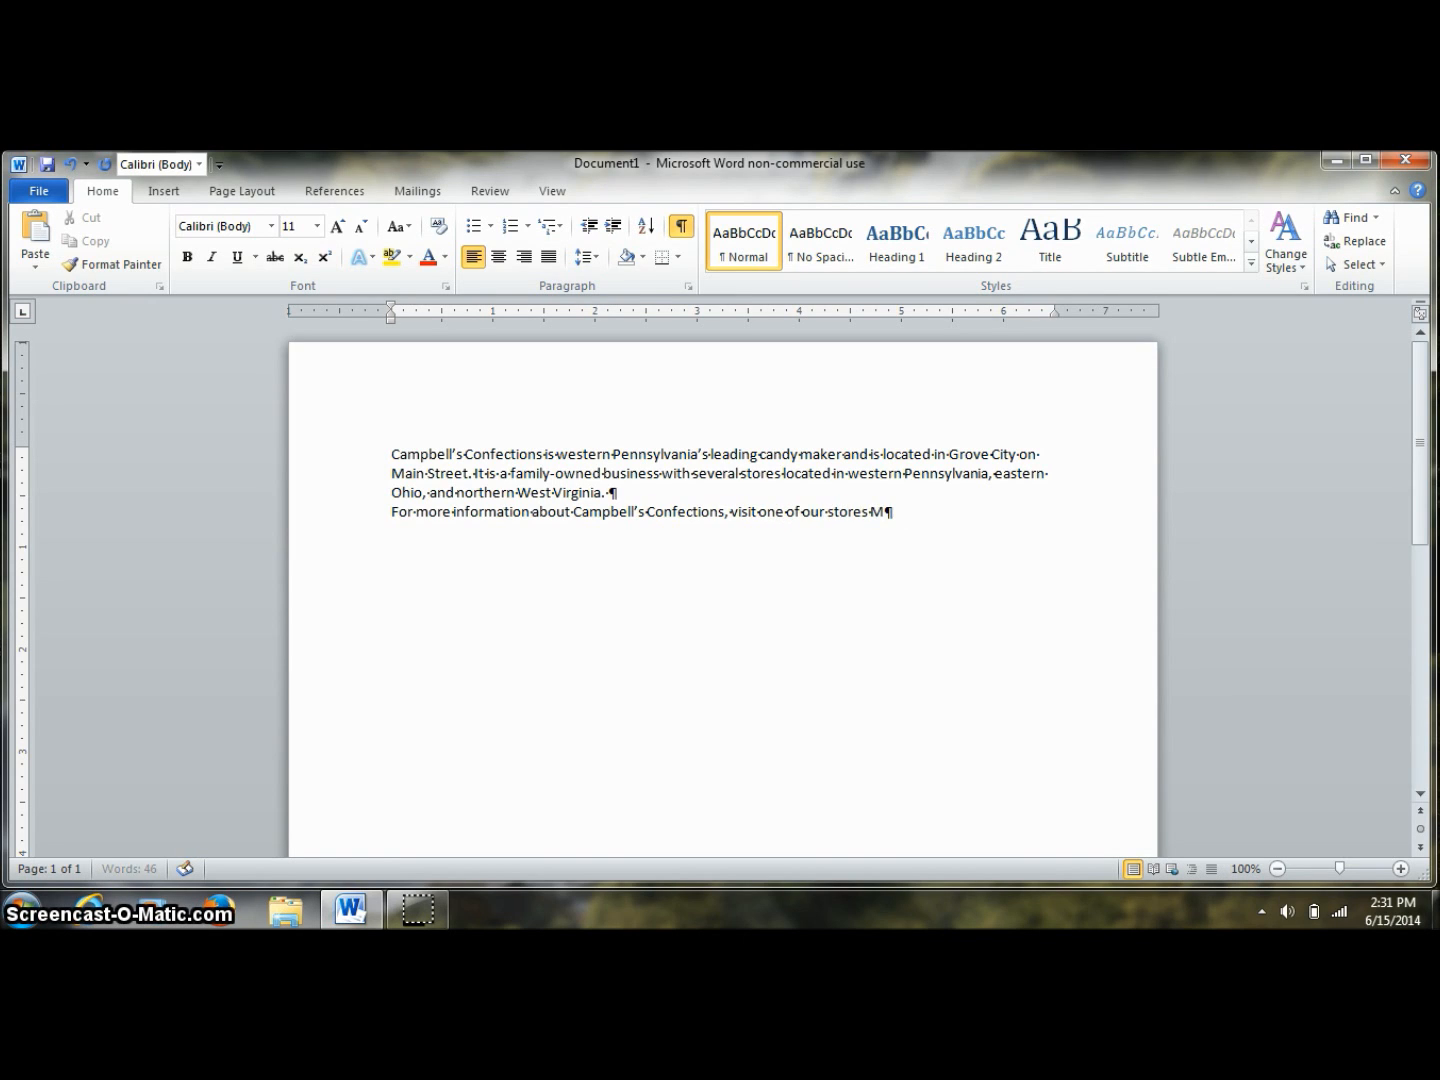
Step: Re-enter "Monday" by accepting its AutoComplete suggestion, and continue with "through Saturday", completing "Saturday" the same way
key(BackSpace)
key(BackSpace)
key(BackSpace)
key(BackSpace)
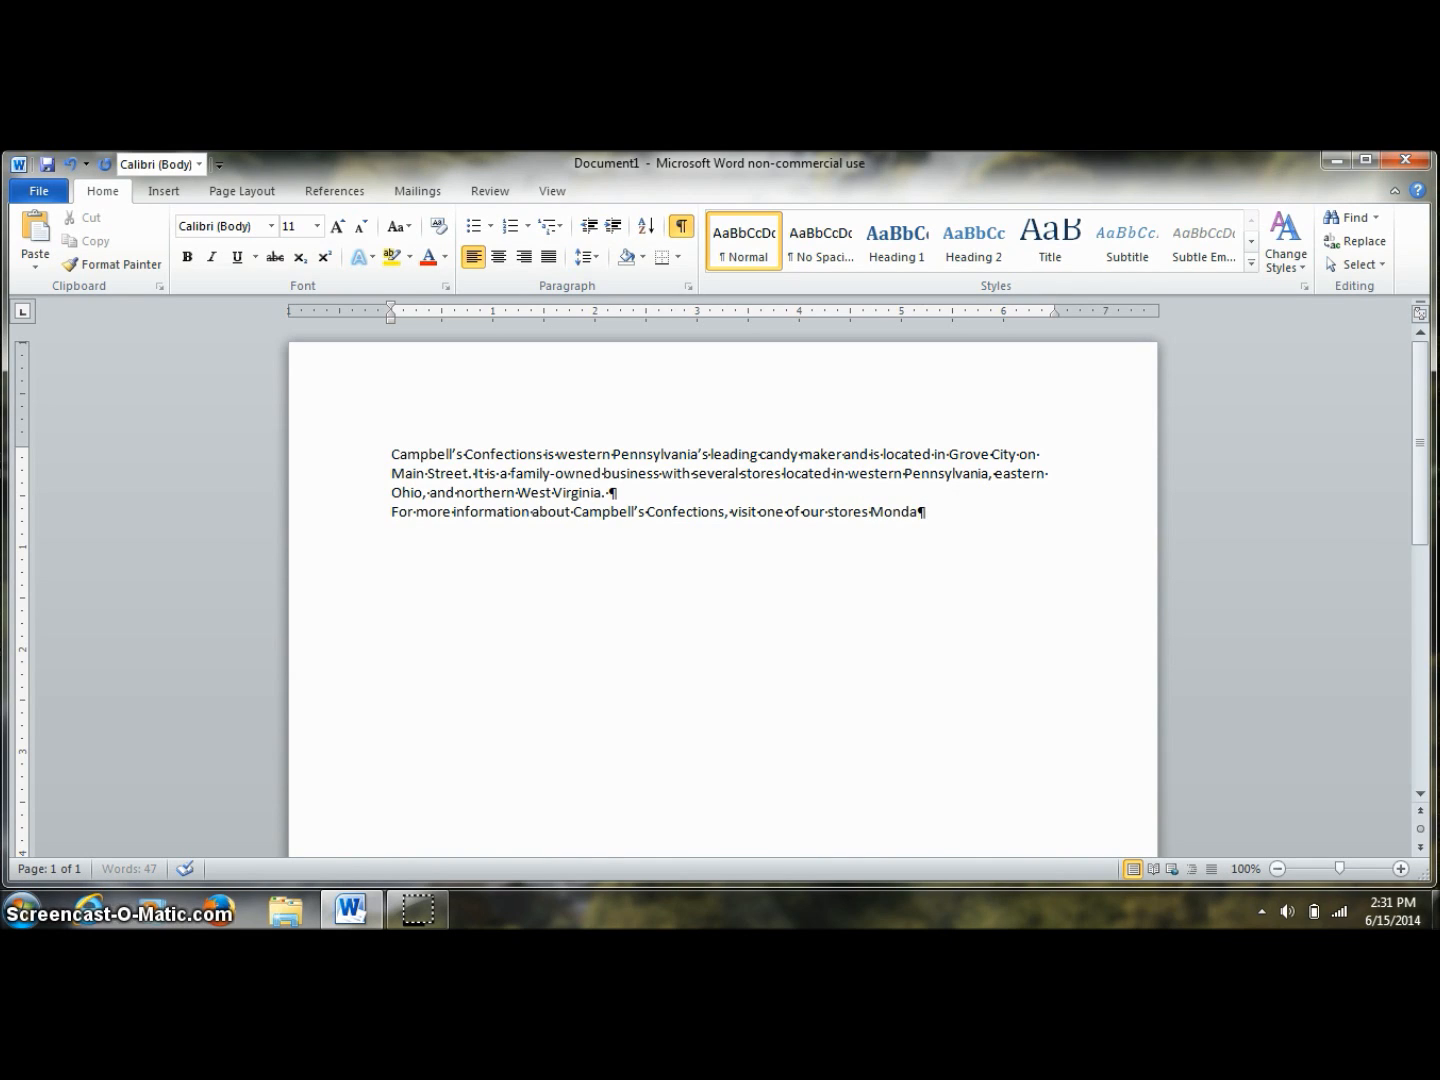
text(nd)
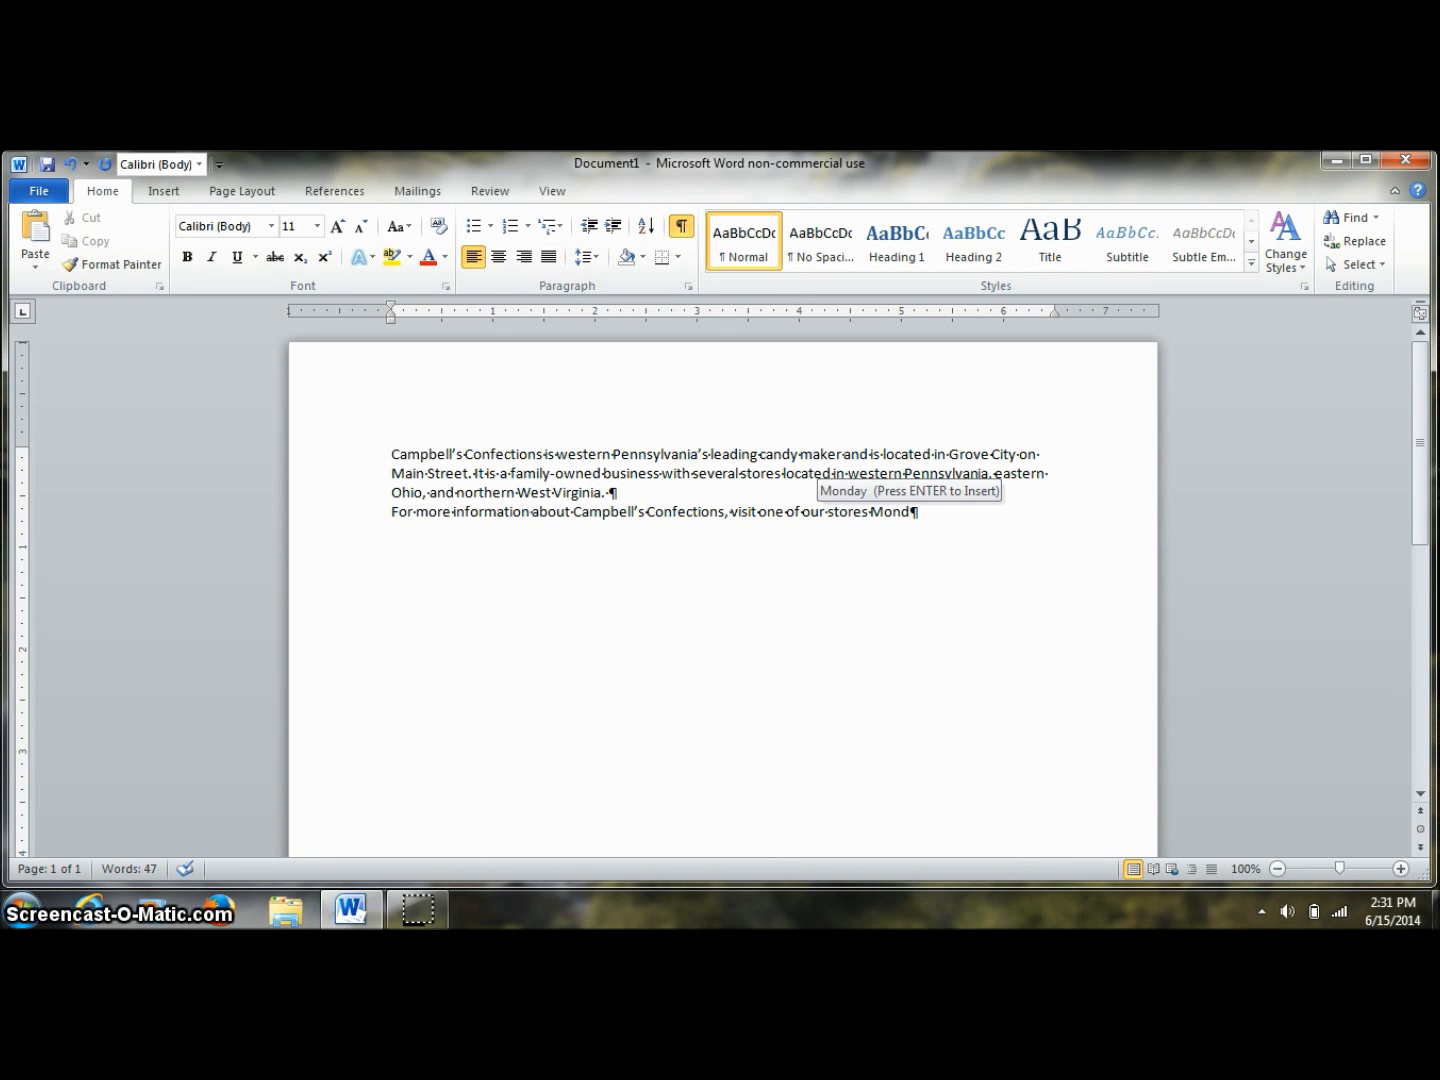
key(Return)
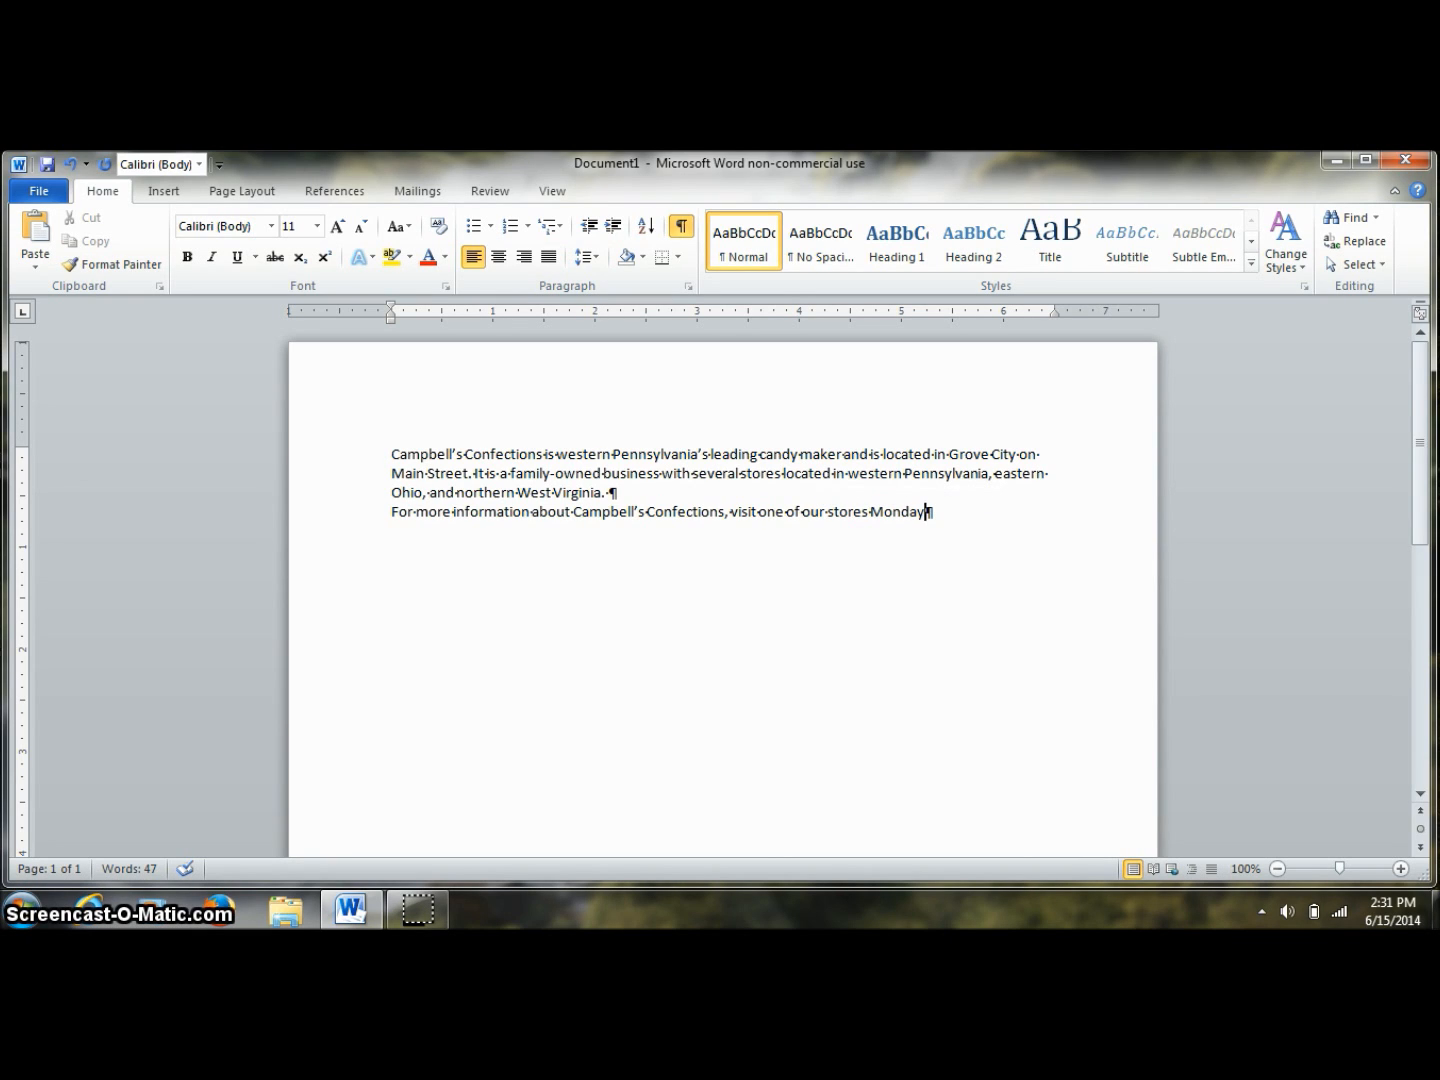
text(through Satu)
key(Return)
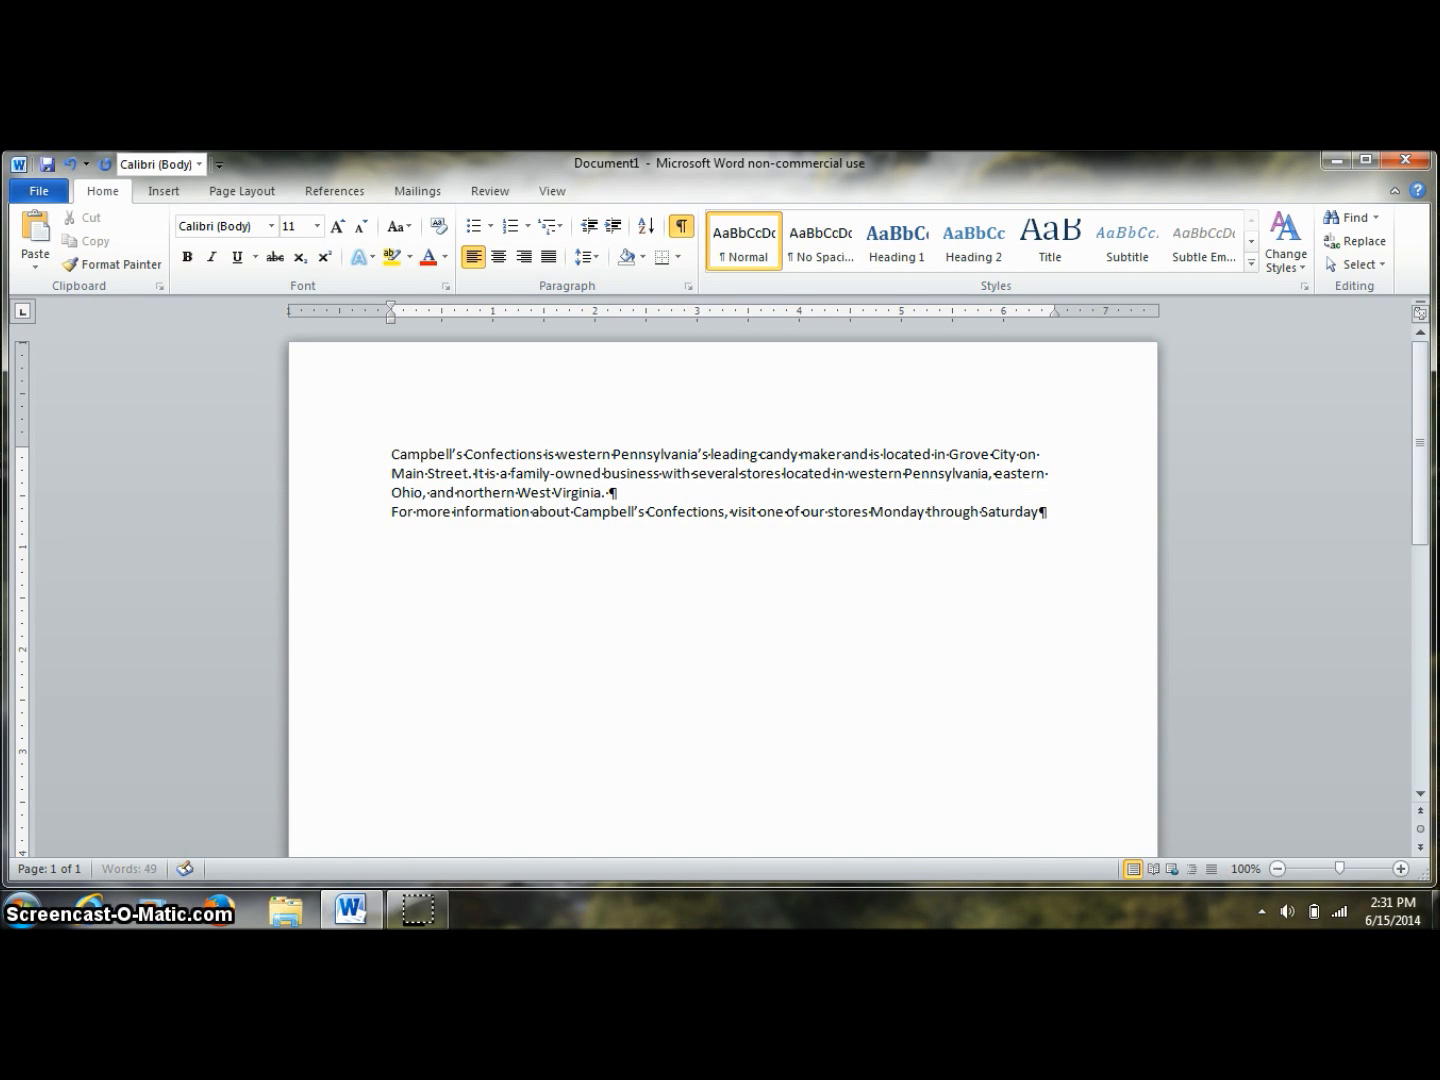
Step: Continue the sentence after "Saturday" with ", or visit our Web site antime"
text(,)
text( or visit)
text( our Web St)
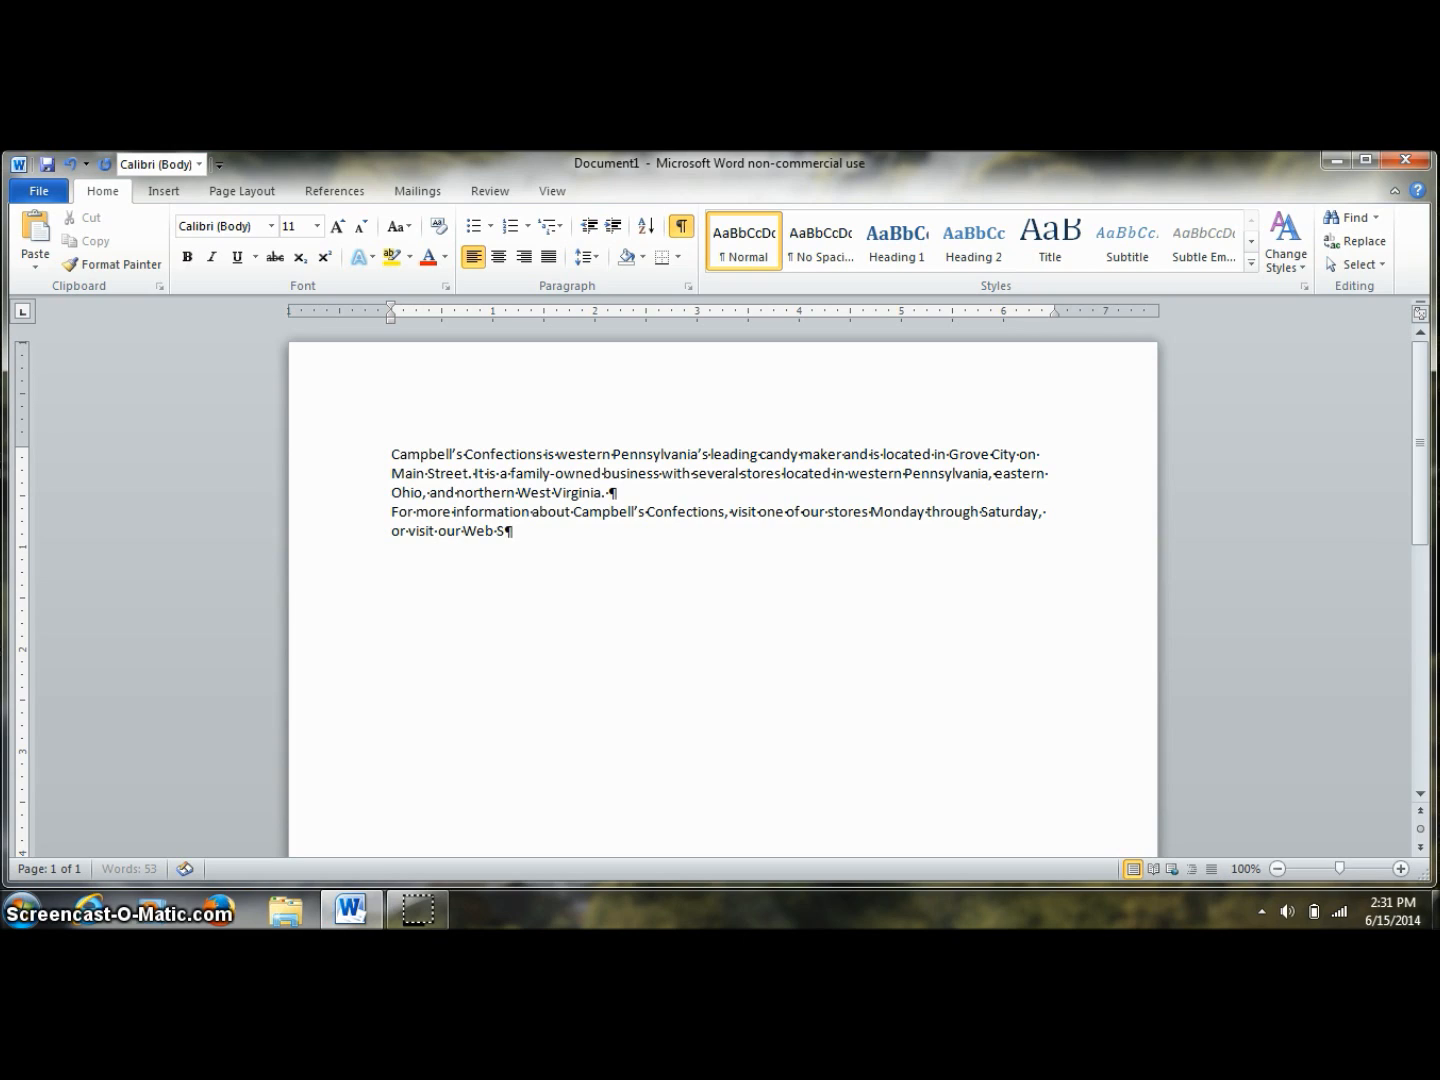
key(BackSpace)
key(BackSpace)
text(site antime.)
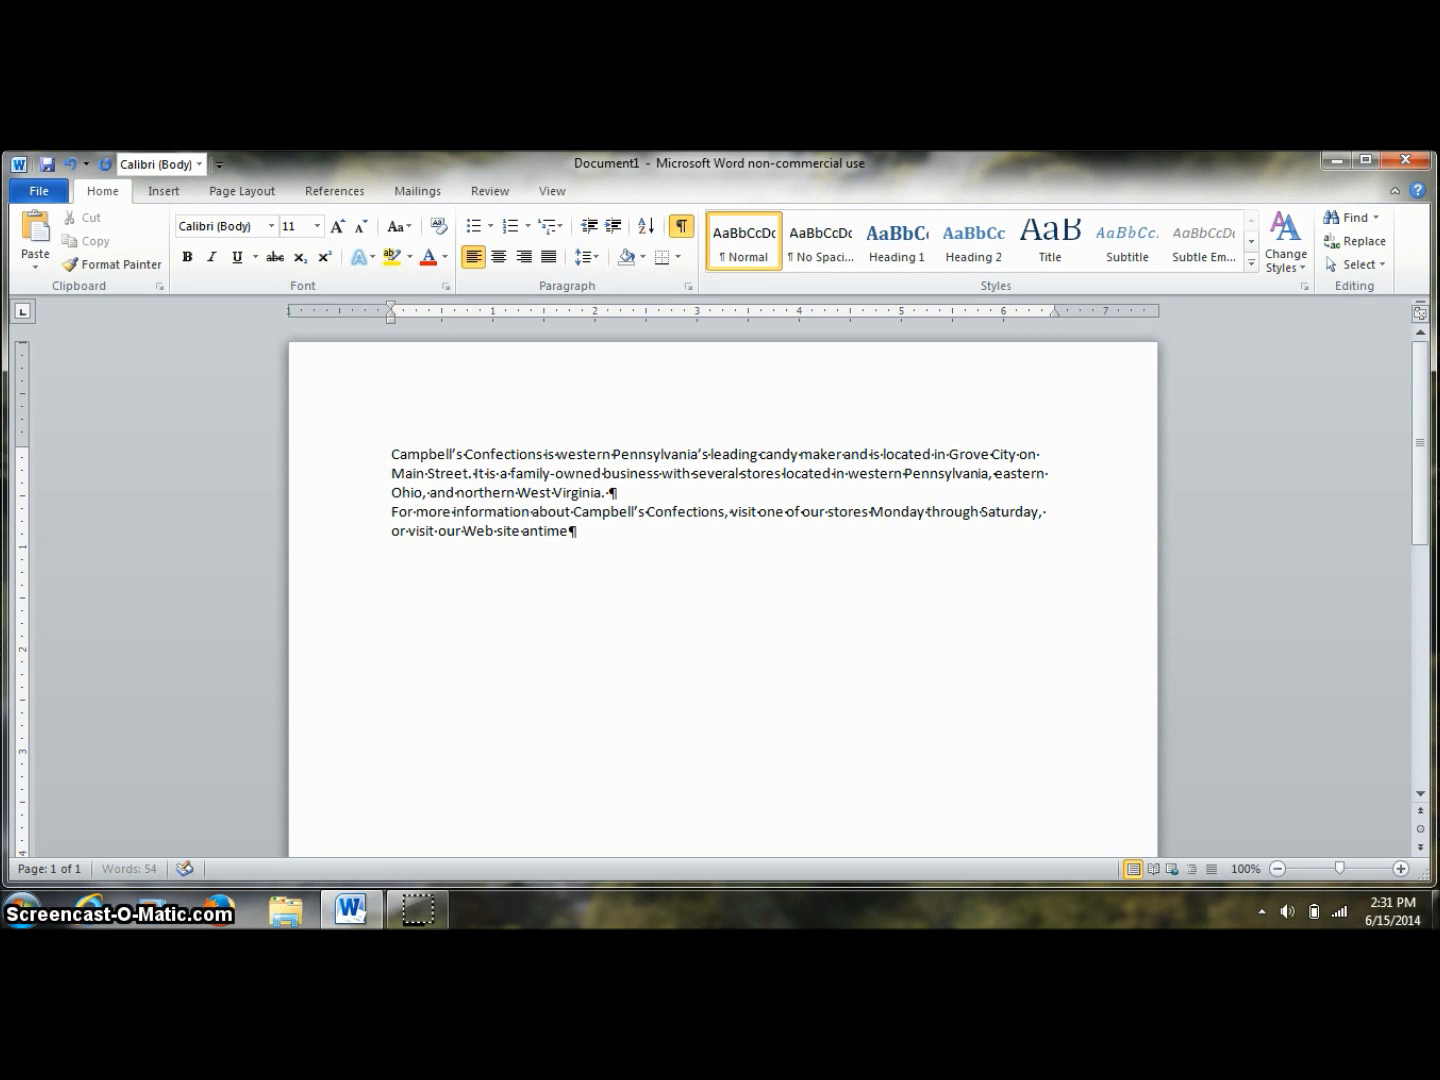
Step: Correct "antime" to "anytime." and add the sentence "Our sales associates will be happy to assist you."
key(BackSpace)
key(BackSpace)
key(BackSpace)
key(BackSpace)
key(BackSpace)
key(BackSpace)
text(ytime. Our sales)
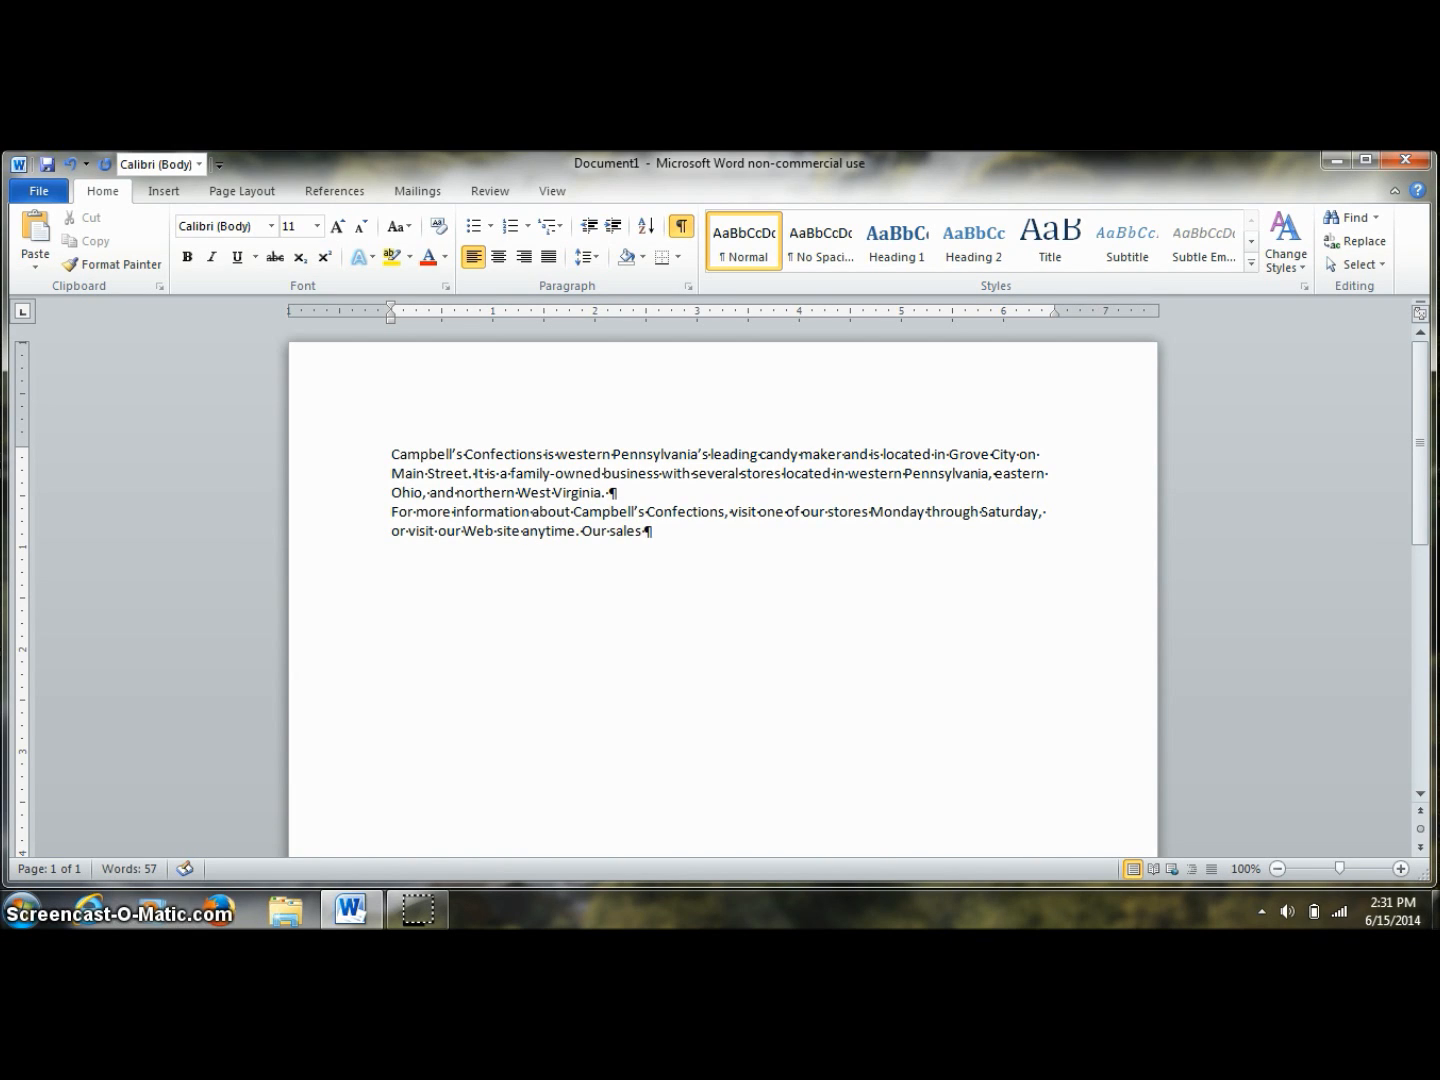
text( associates will be happy to assist you.)
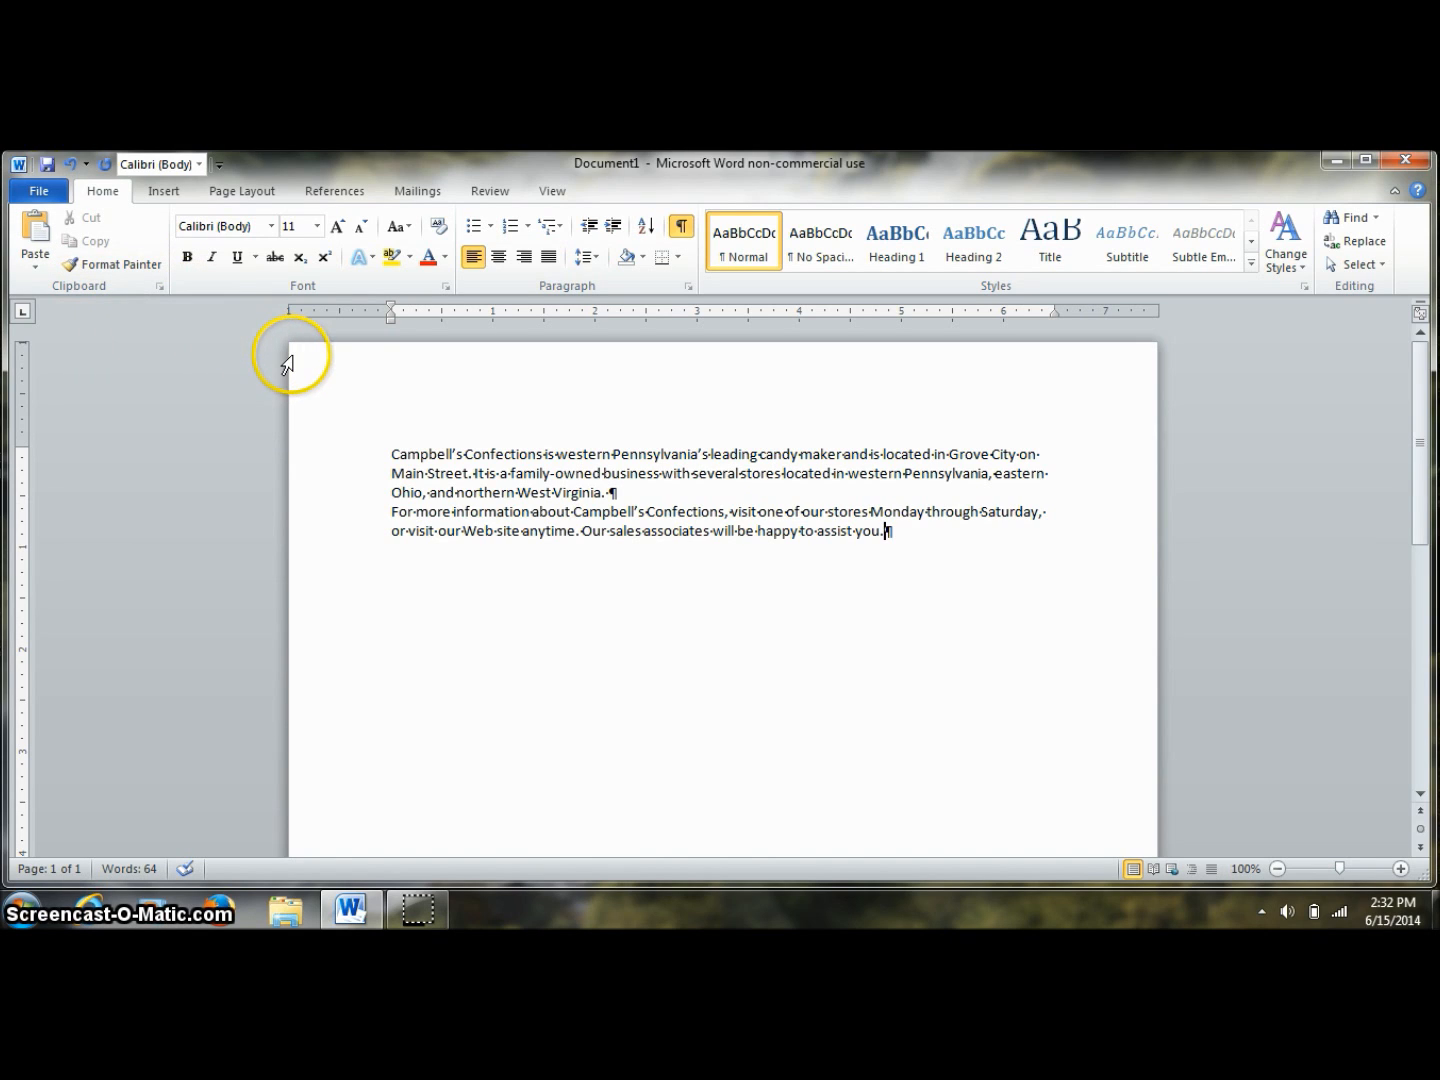
Step: Replace the word "It" at the start of the second sentence with "Campbell's Confections"
click(468, 457)
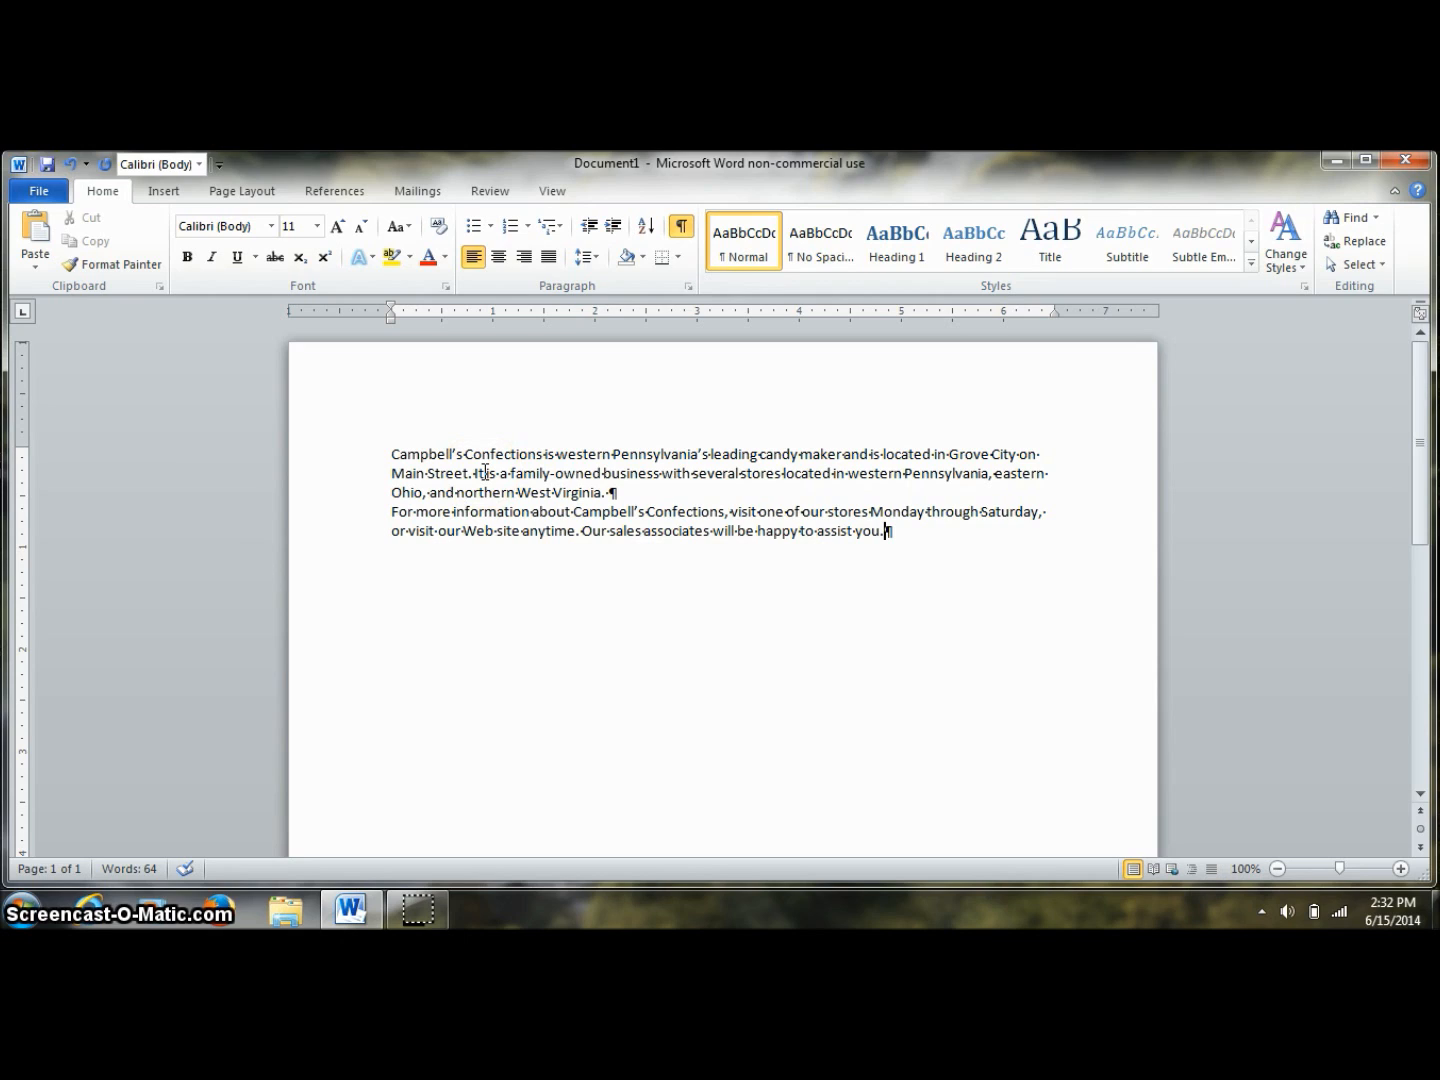
click(549, 455)
double_click(481, 473)
key(Delete)
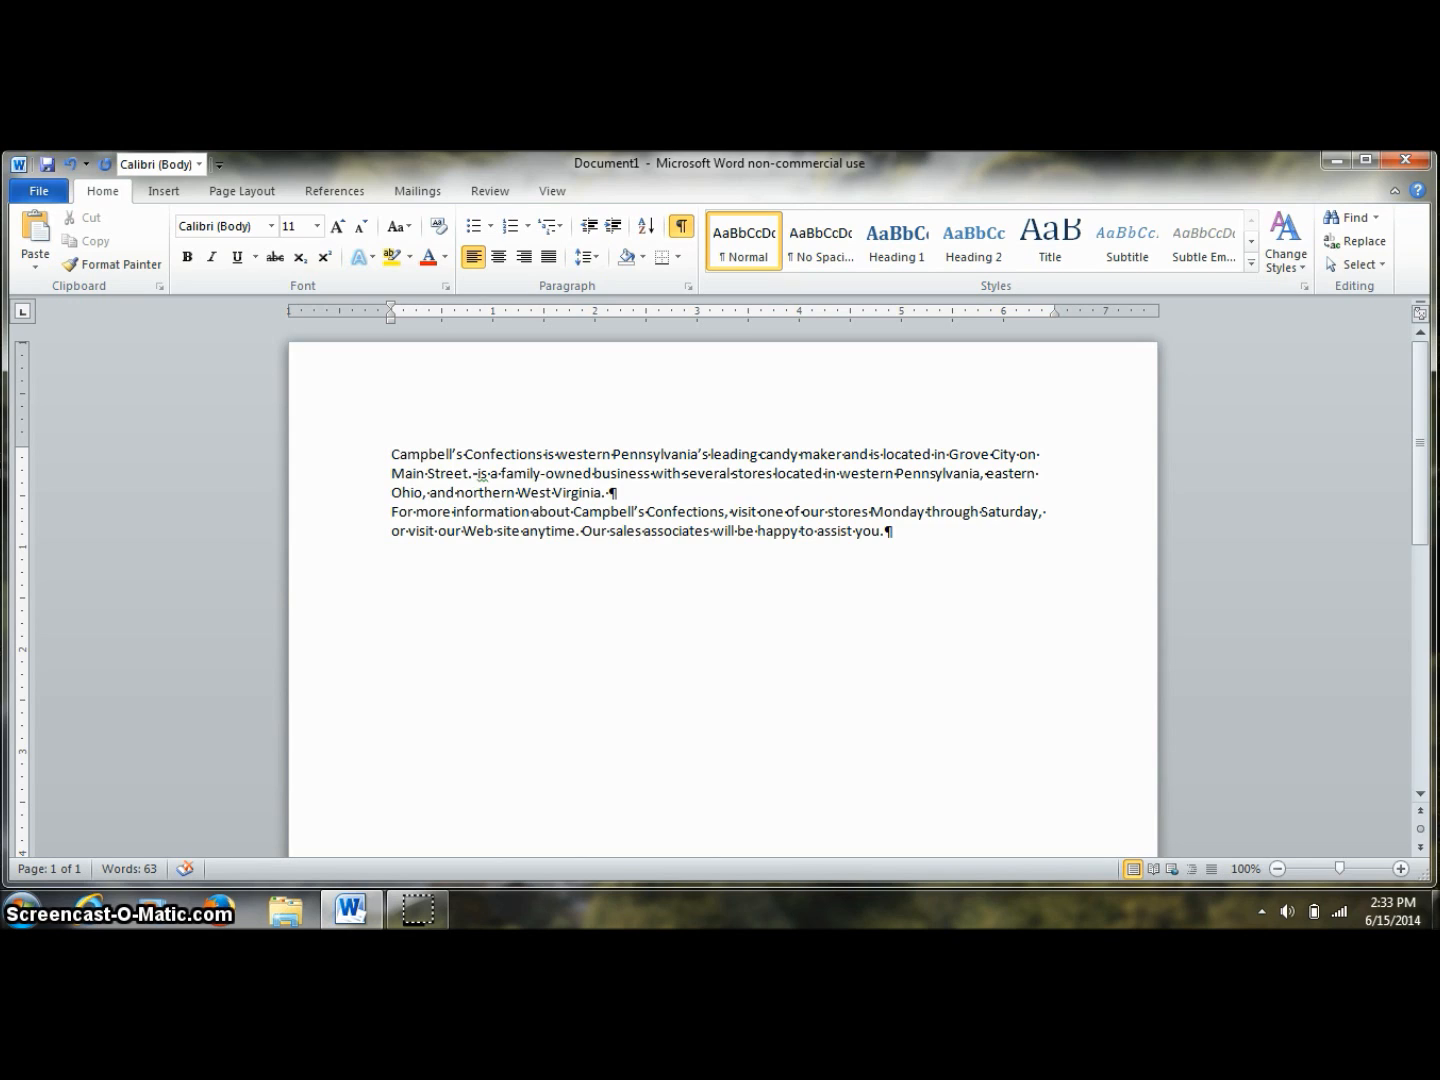
text(Campbell's Confections)
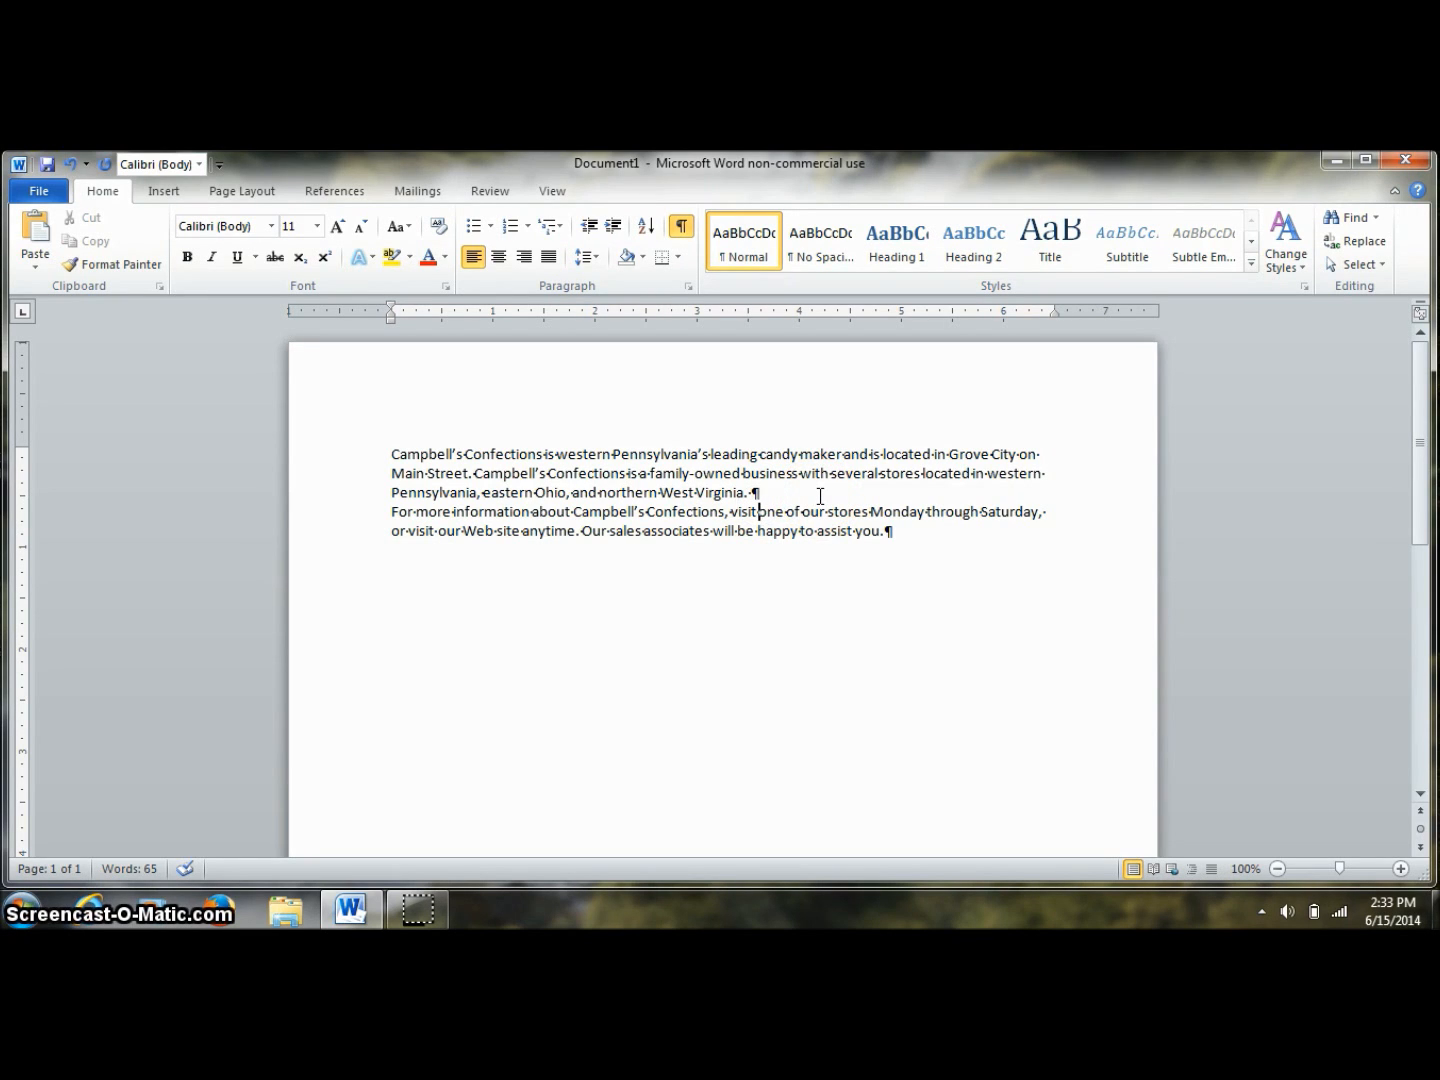
Step: In the second paragraph, replace "one" with "any" before "of our stores" and delete "more" before "information"
key(Delete)
key(Delete)
key(Delete)
key(Delete)
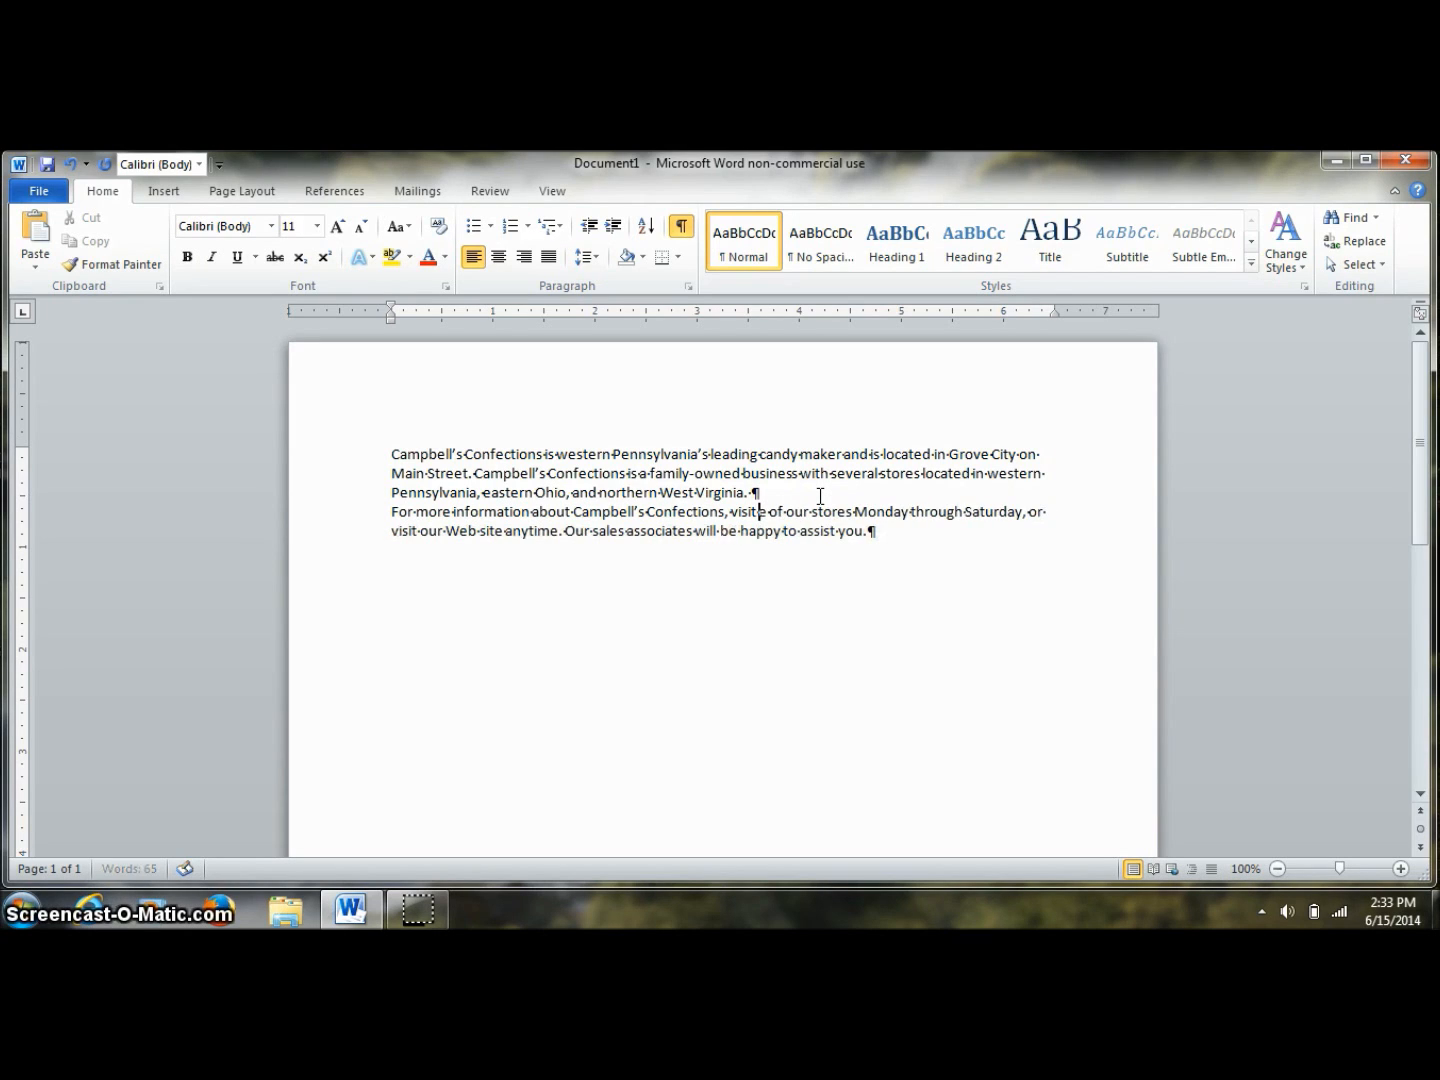
text(any)
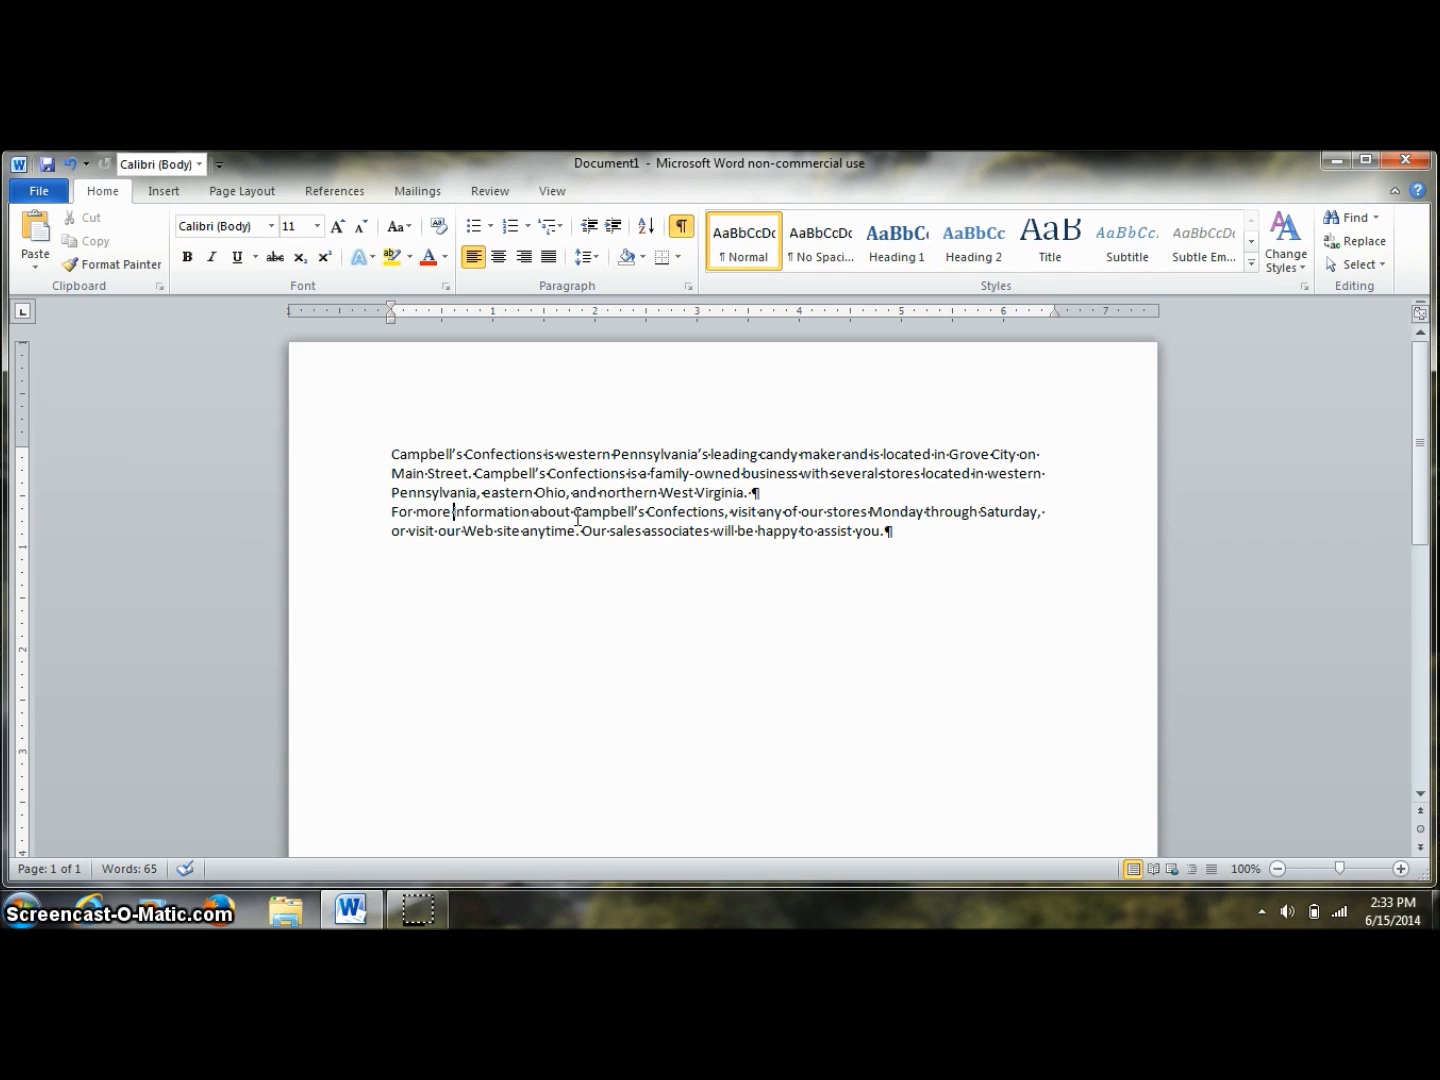
key(ctrl+BackSpace)
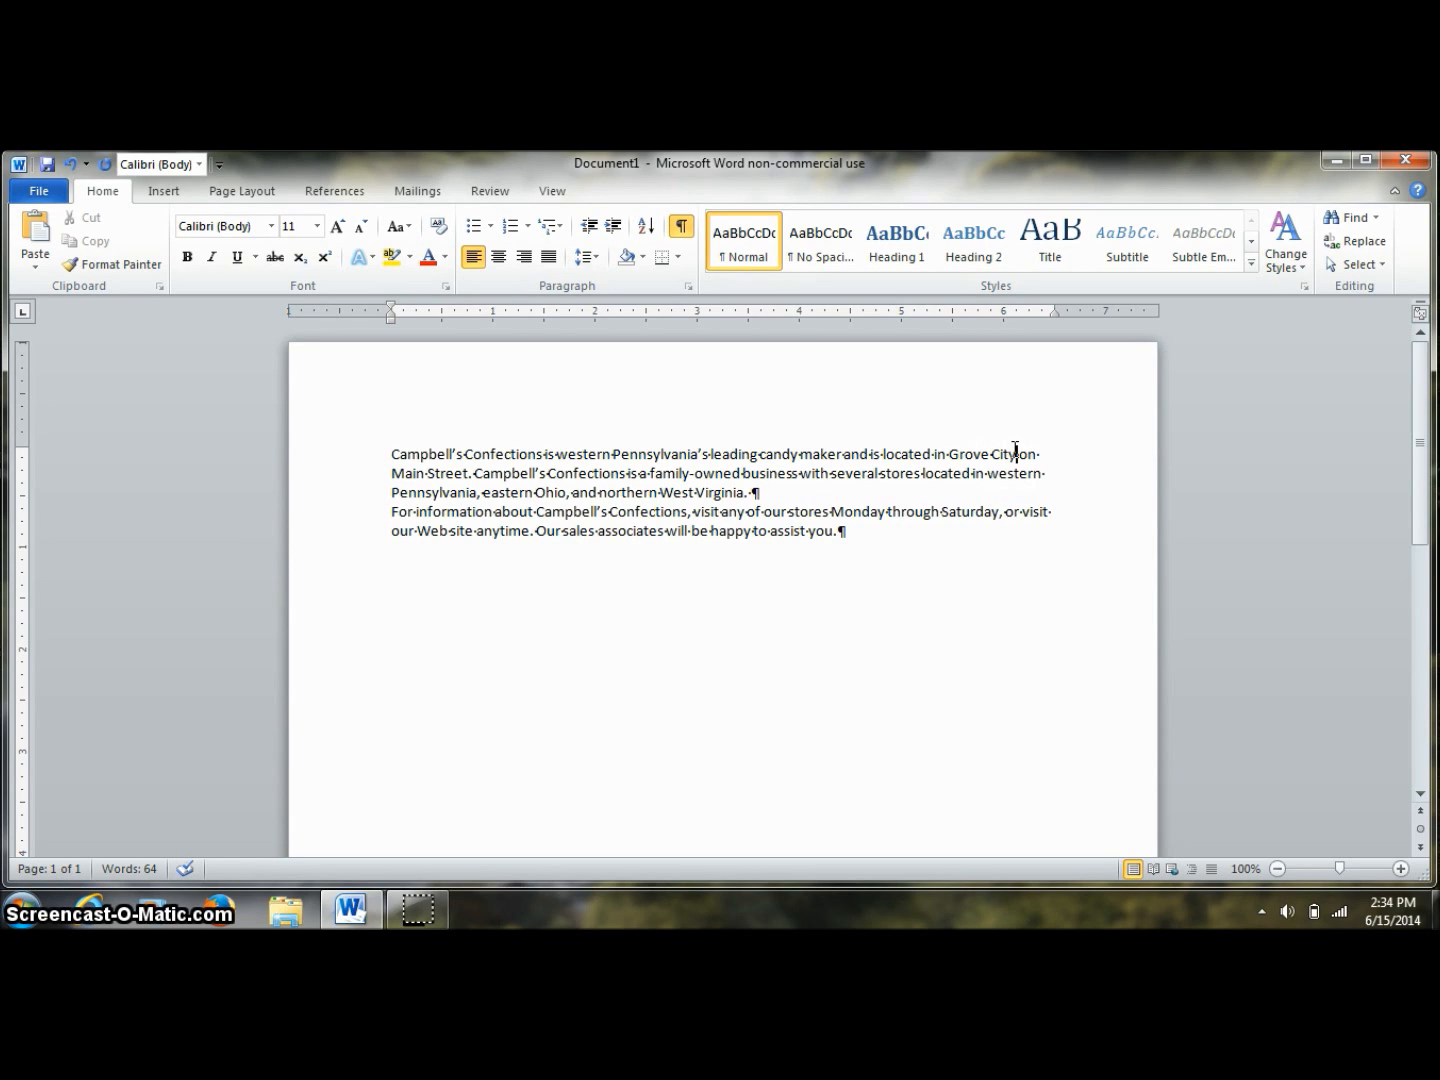
Step: Delete "on Main Street" from the first sentence so that it ends with "Grove City."
key(Delete)
key(Delete)
key(Delete)
click(1109, 426)
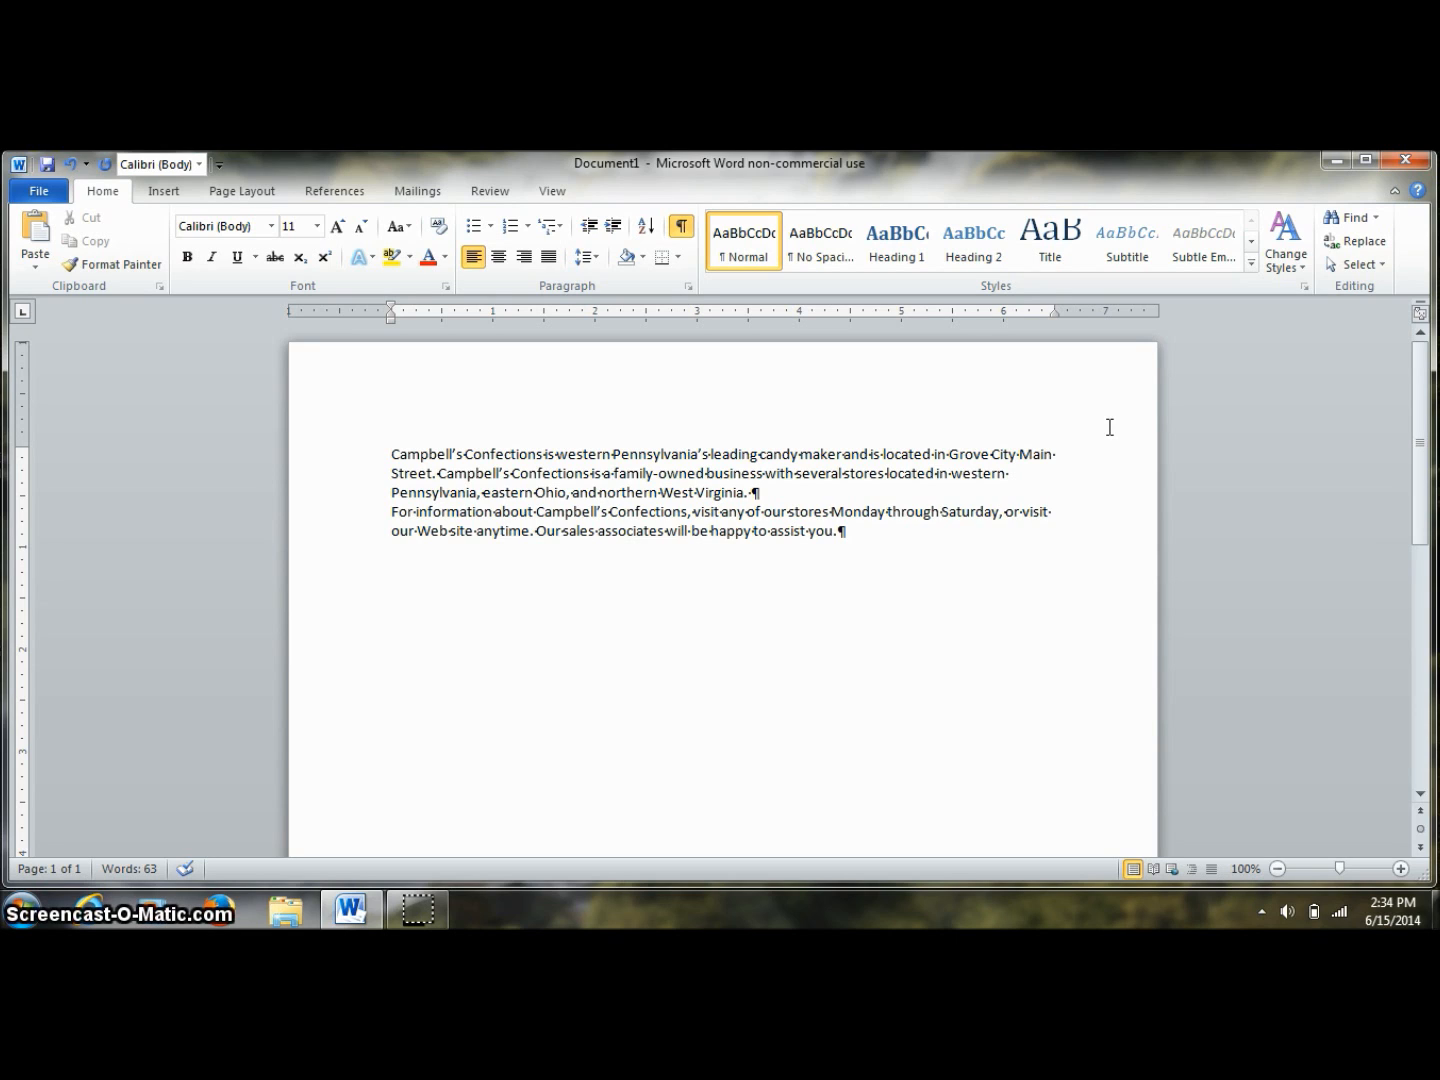
key(Delete)
key(Delete)
key(Delete)
key(Delete)
key(Delete)
key(Delete)
key(Delete)
key(Delete)
key(Delete)
key(Delete)
key(Delete)
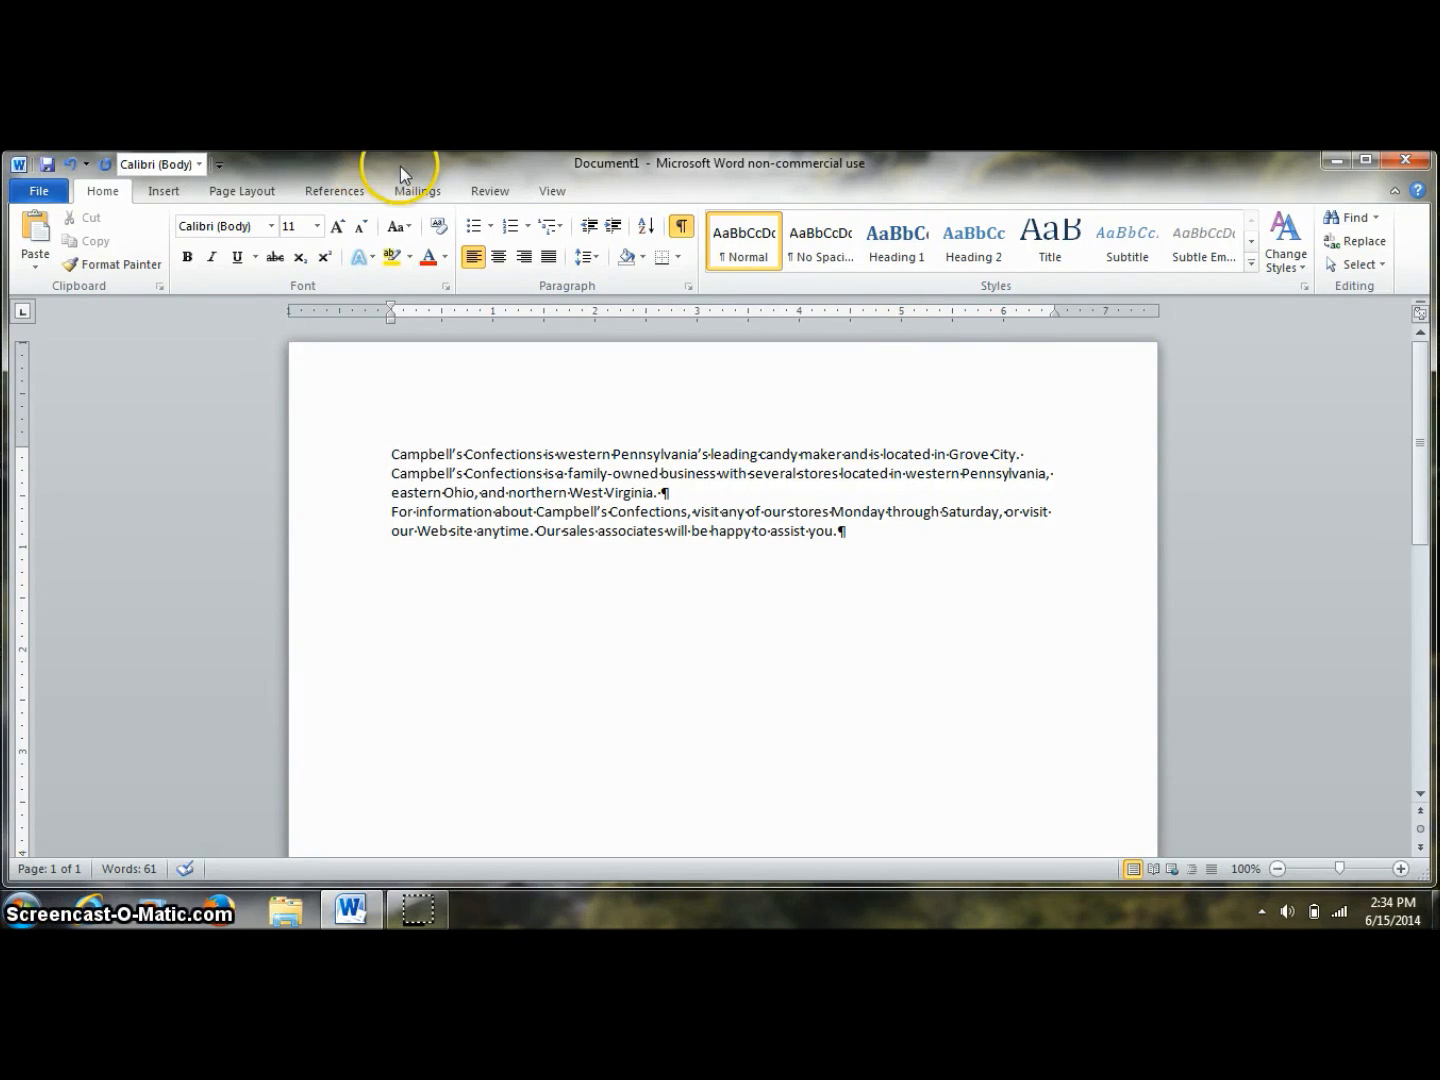
Step: Insert the word "downtown" before "Grove City" in the first sentence
click(951, 449)
text(down)
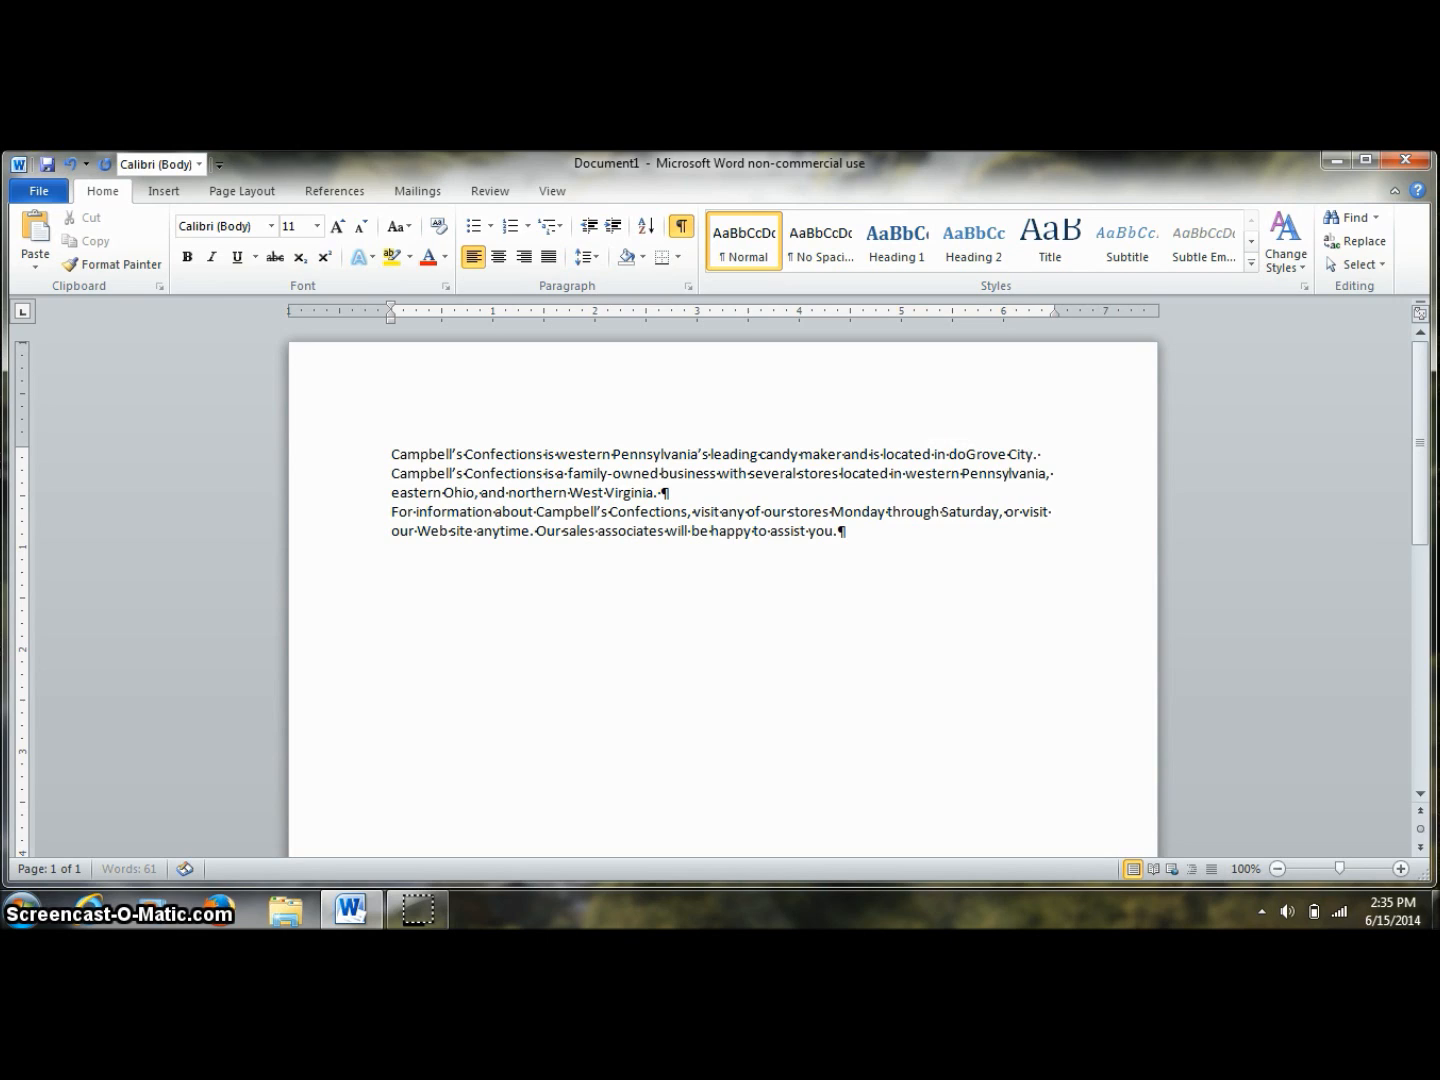
text(town)
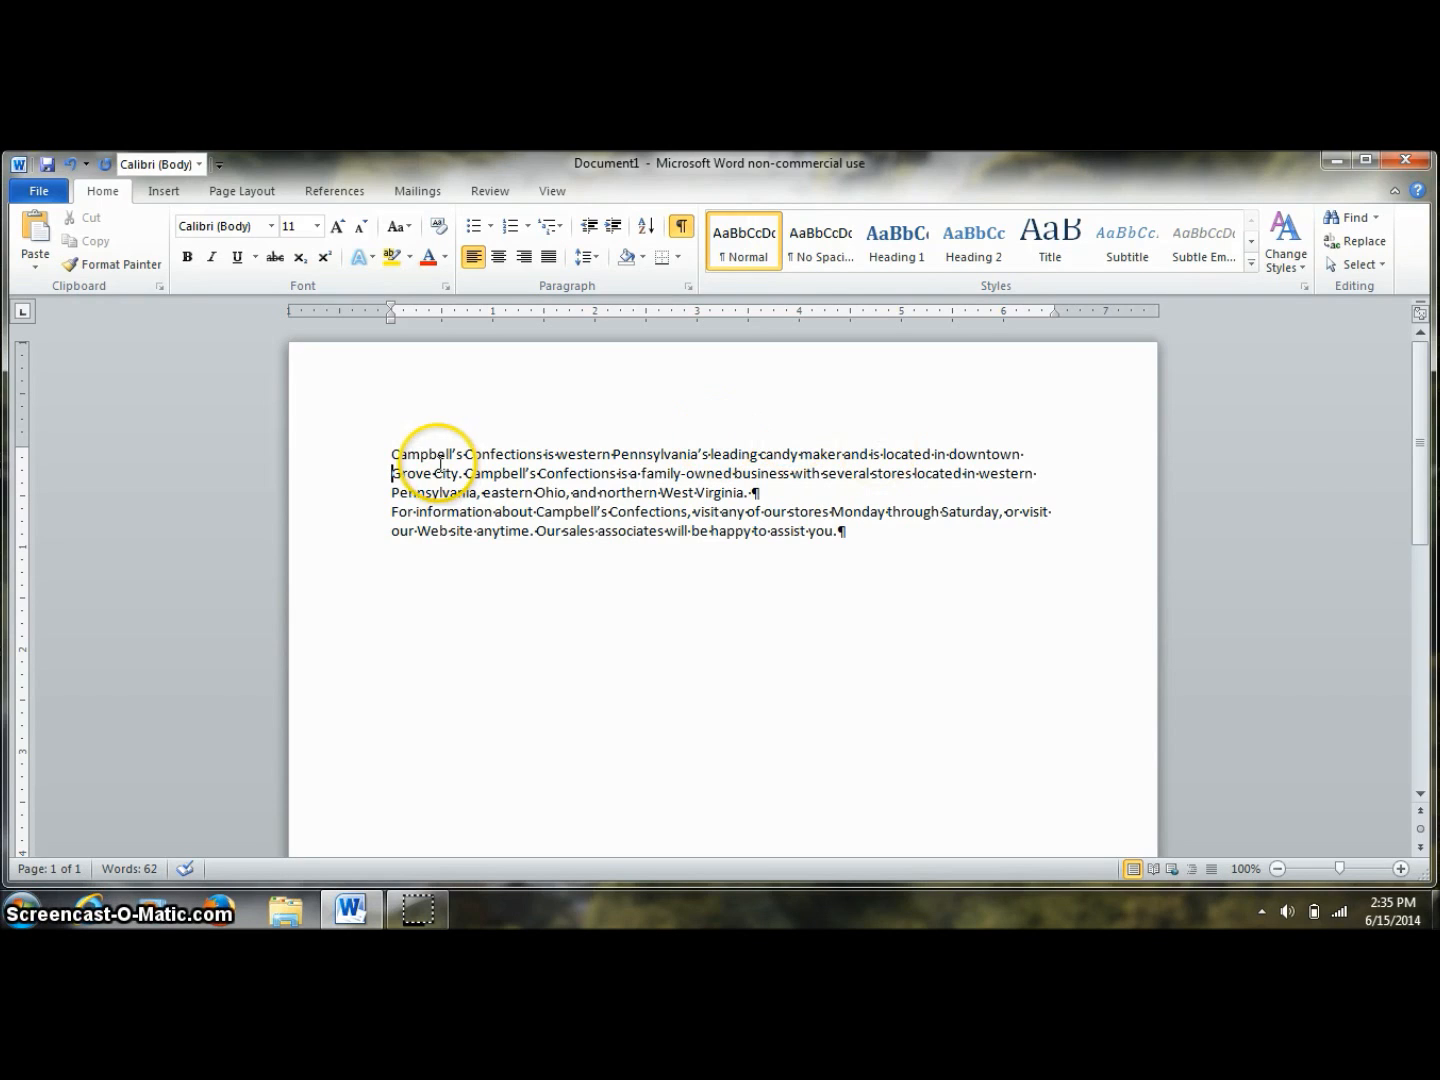
Step: Place the insertion point at the very beginning of the document and enable "Use overtype mode" in the advanced editing options
click(390, 453)
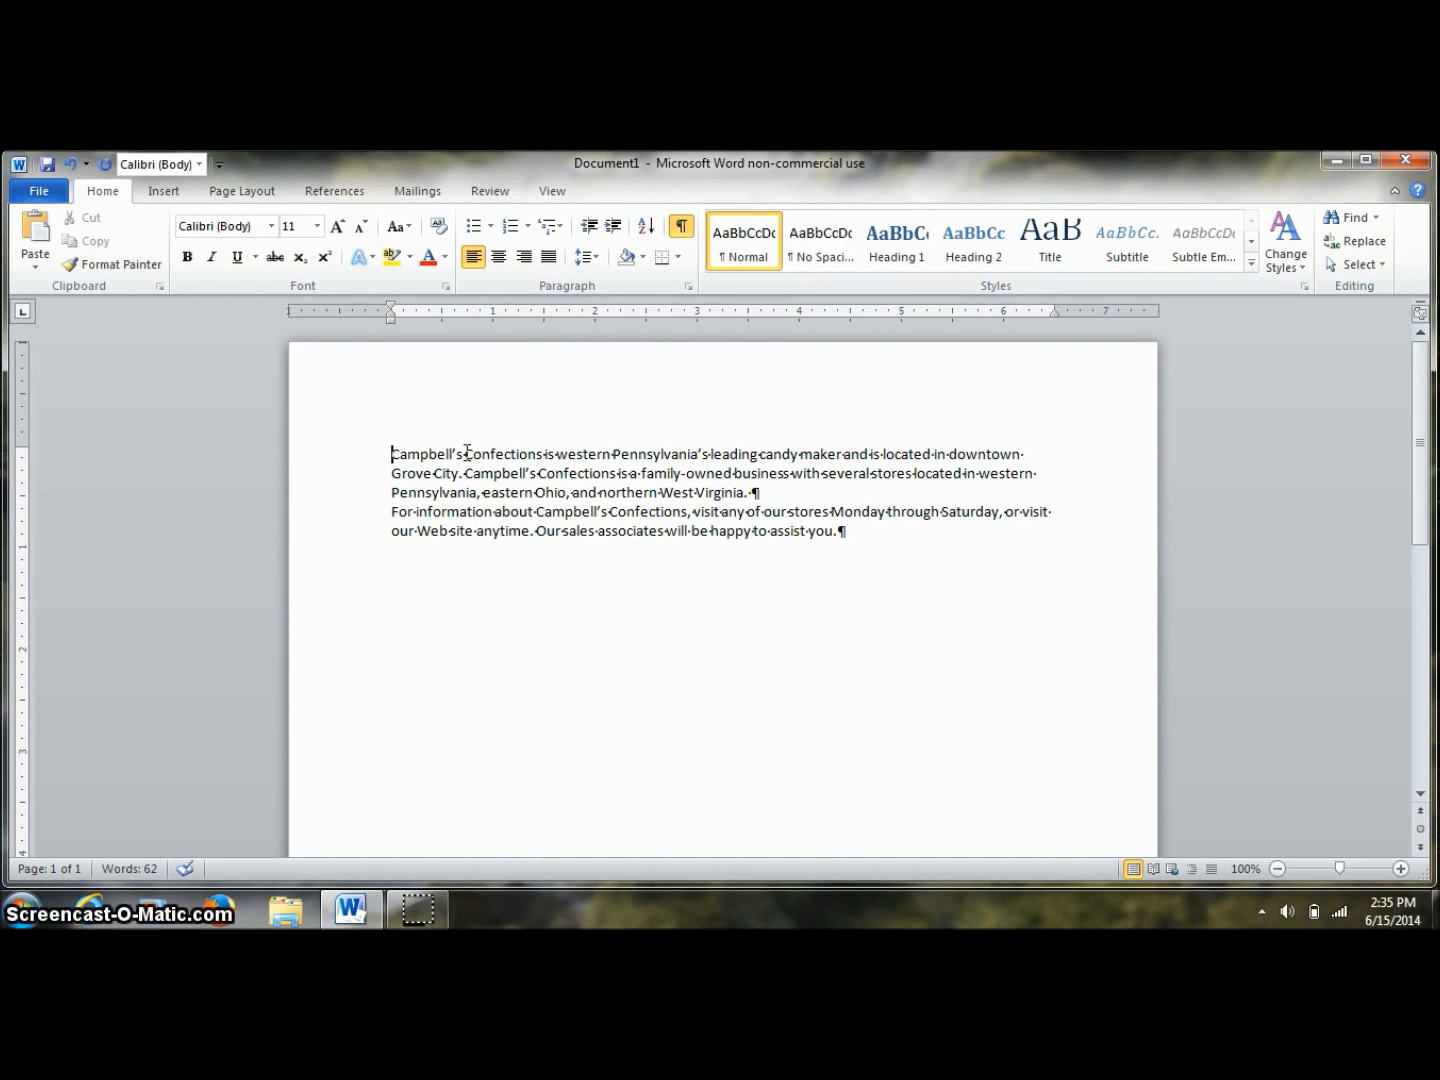
click(38, 190)
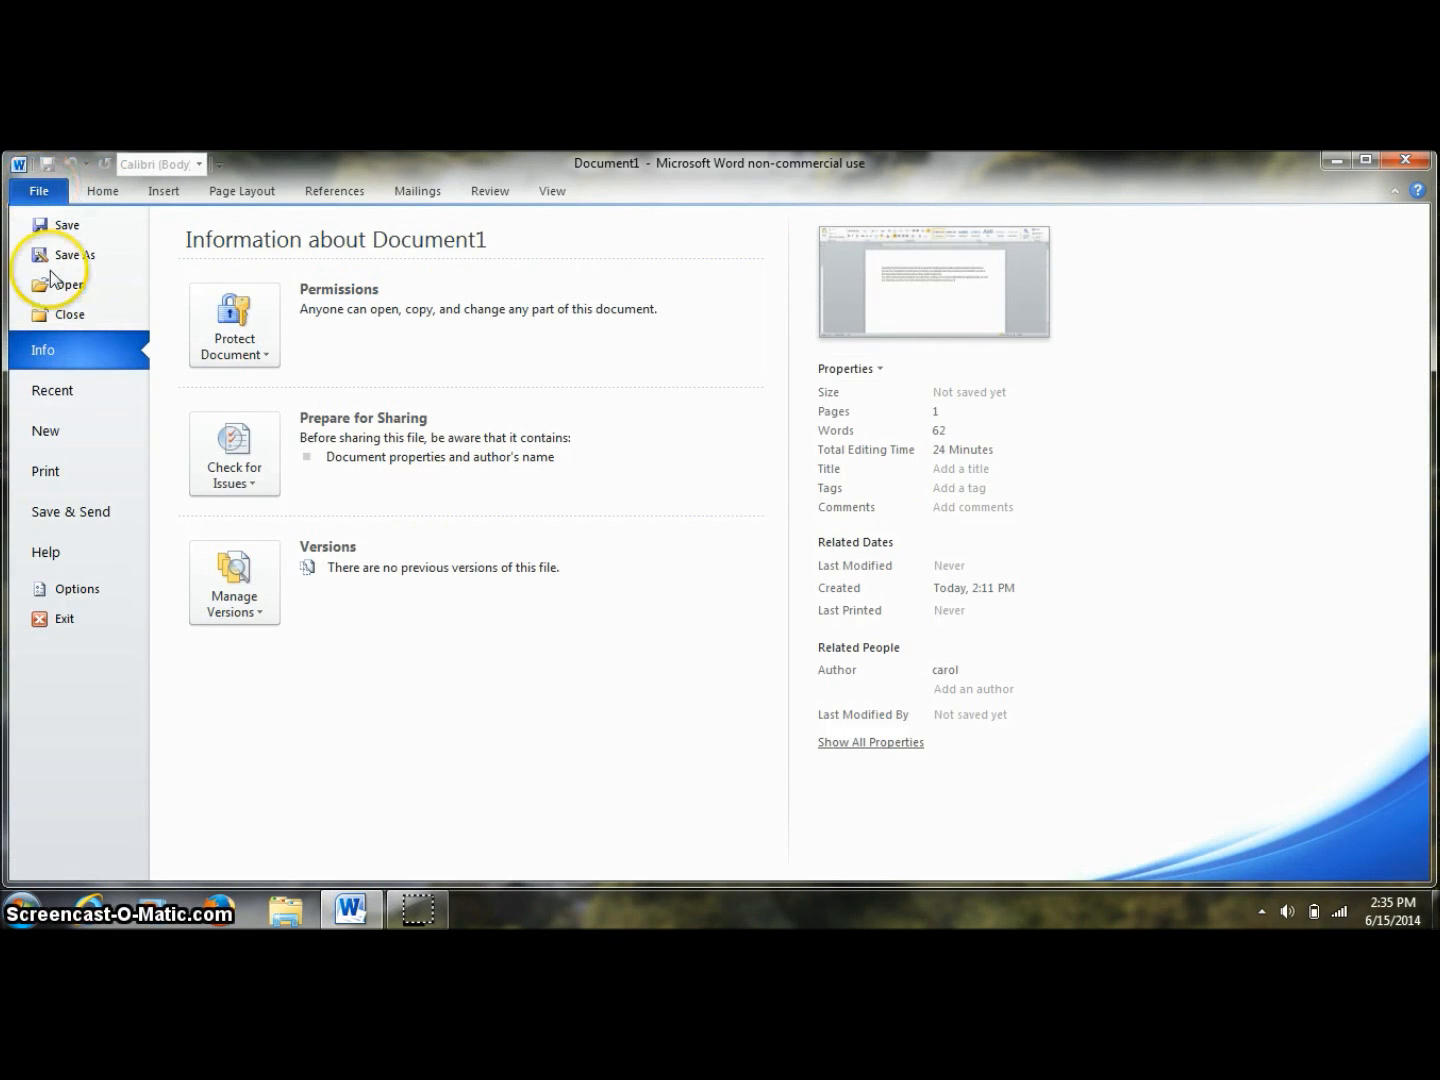
click(77, 591)
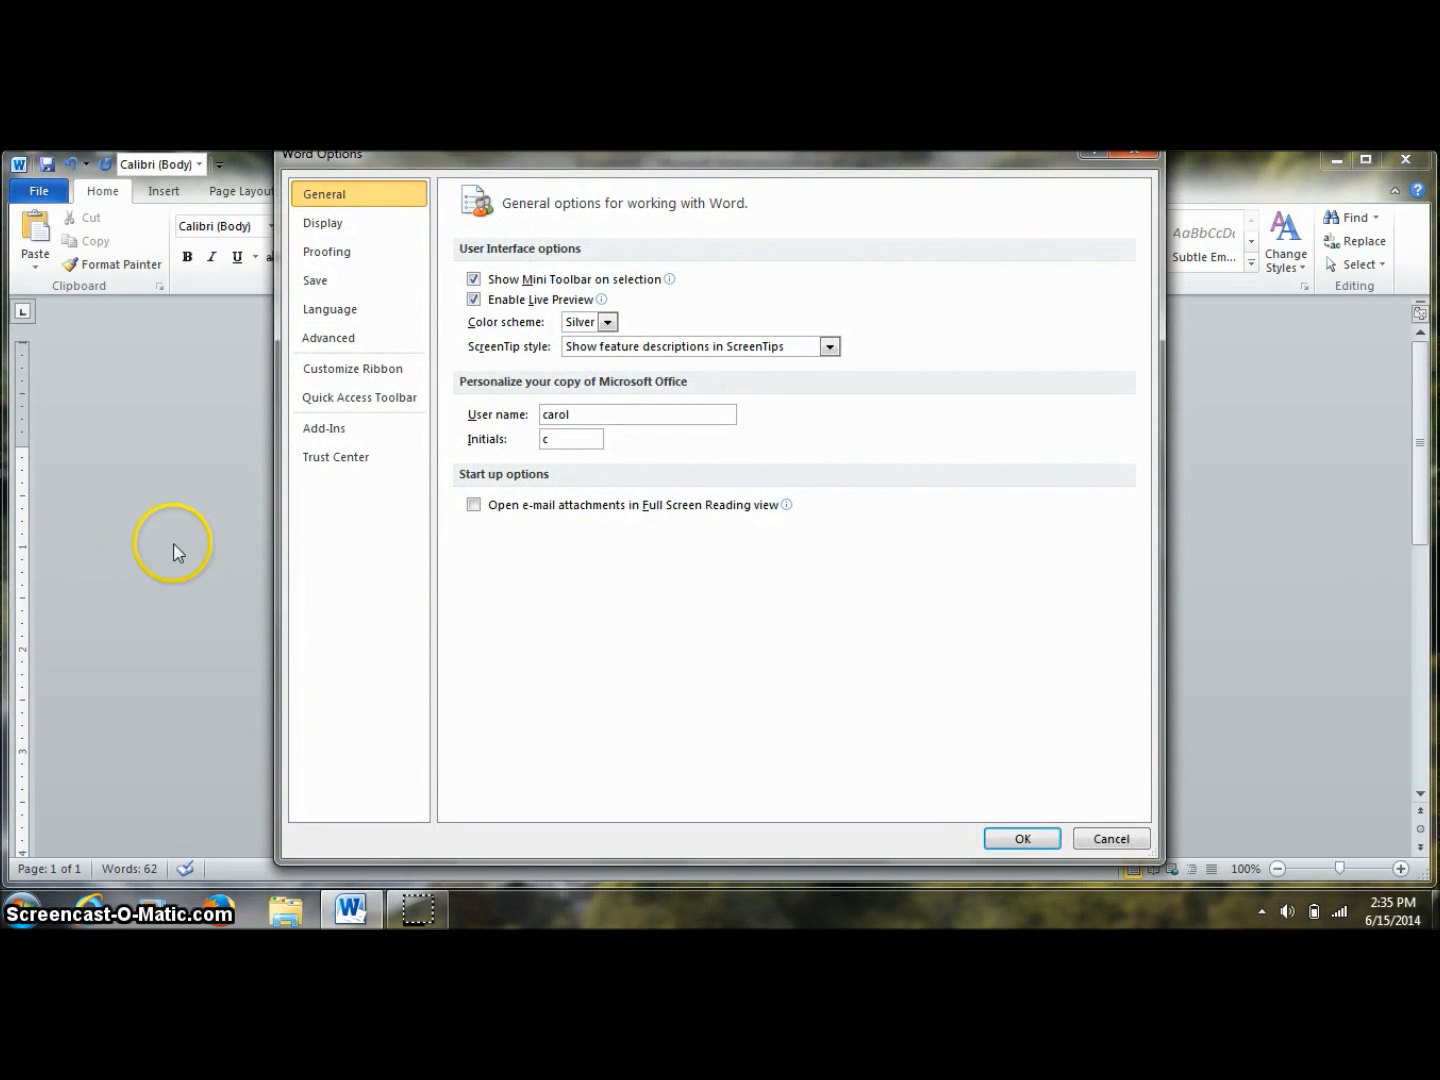
click(343, 345)
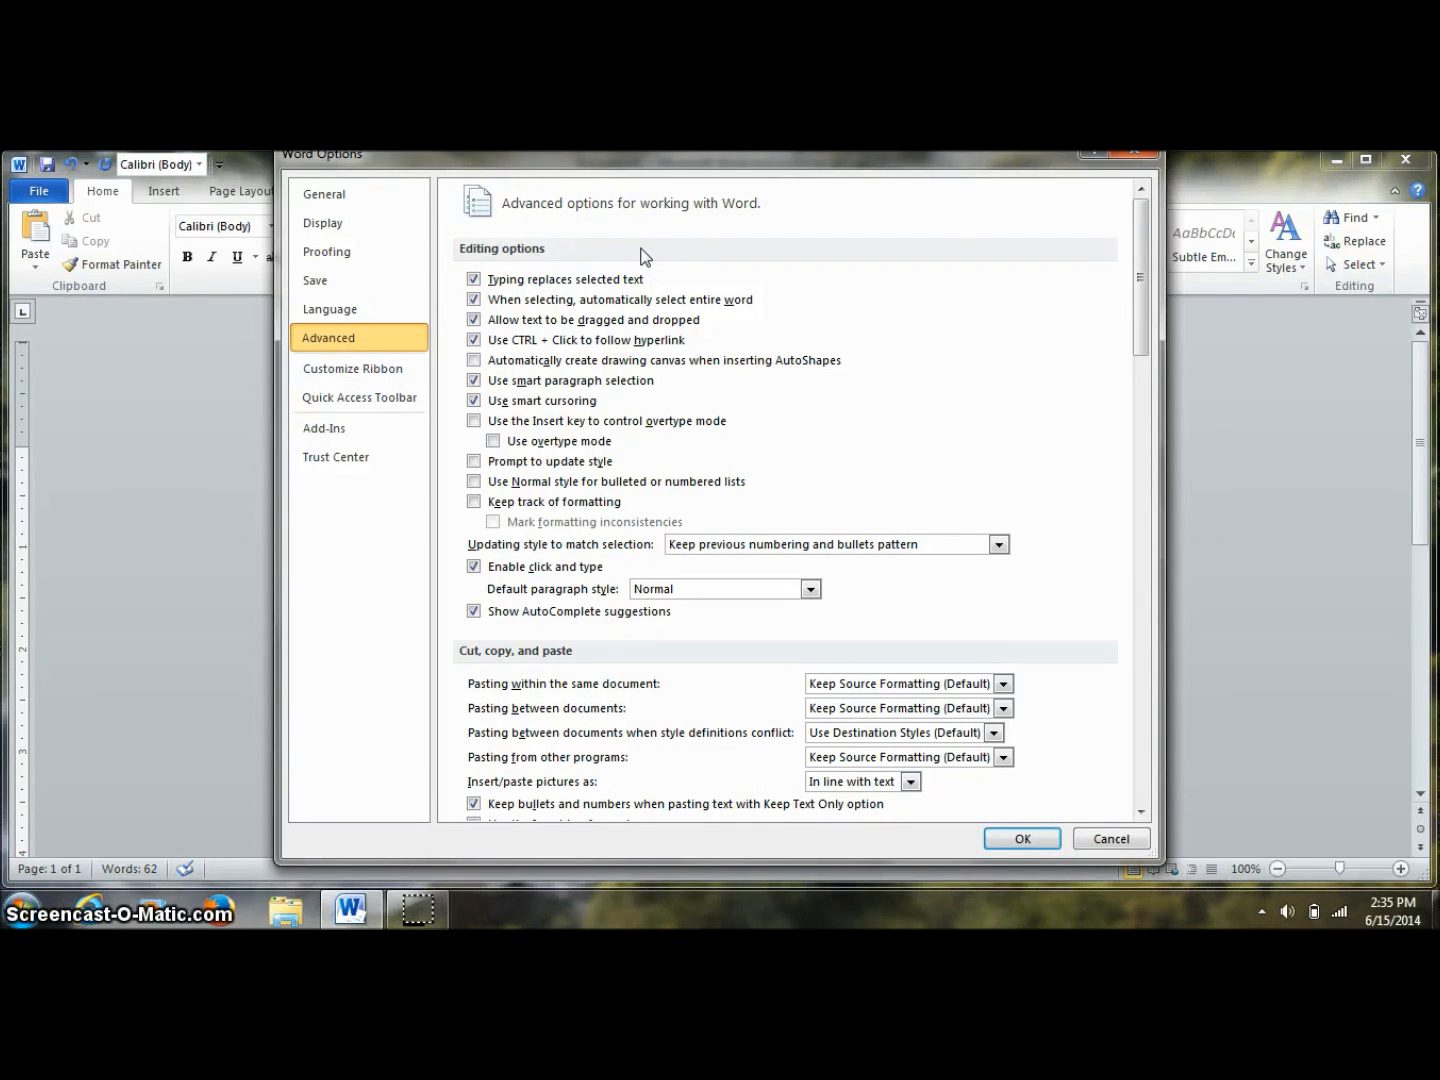
click(492, 441)
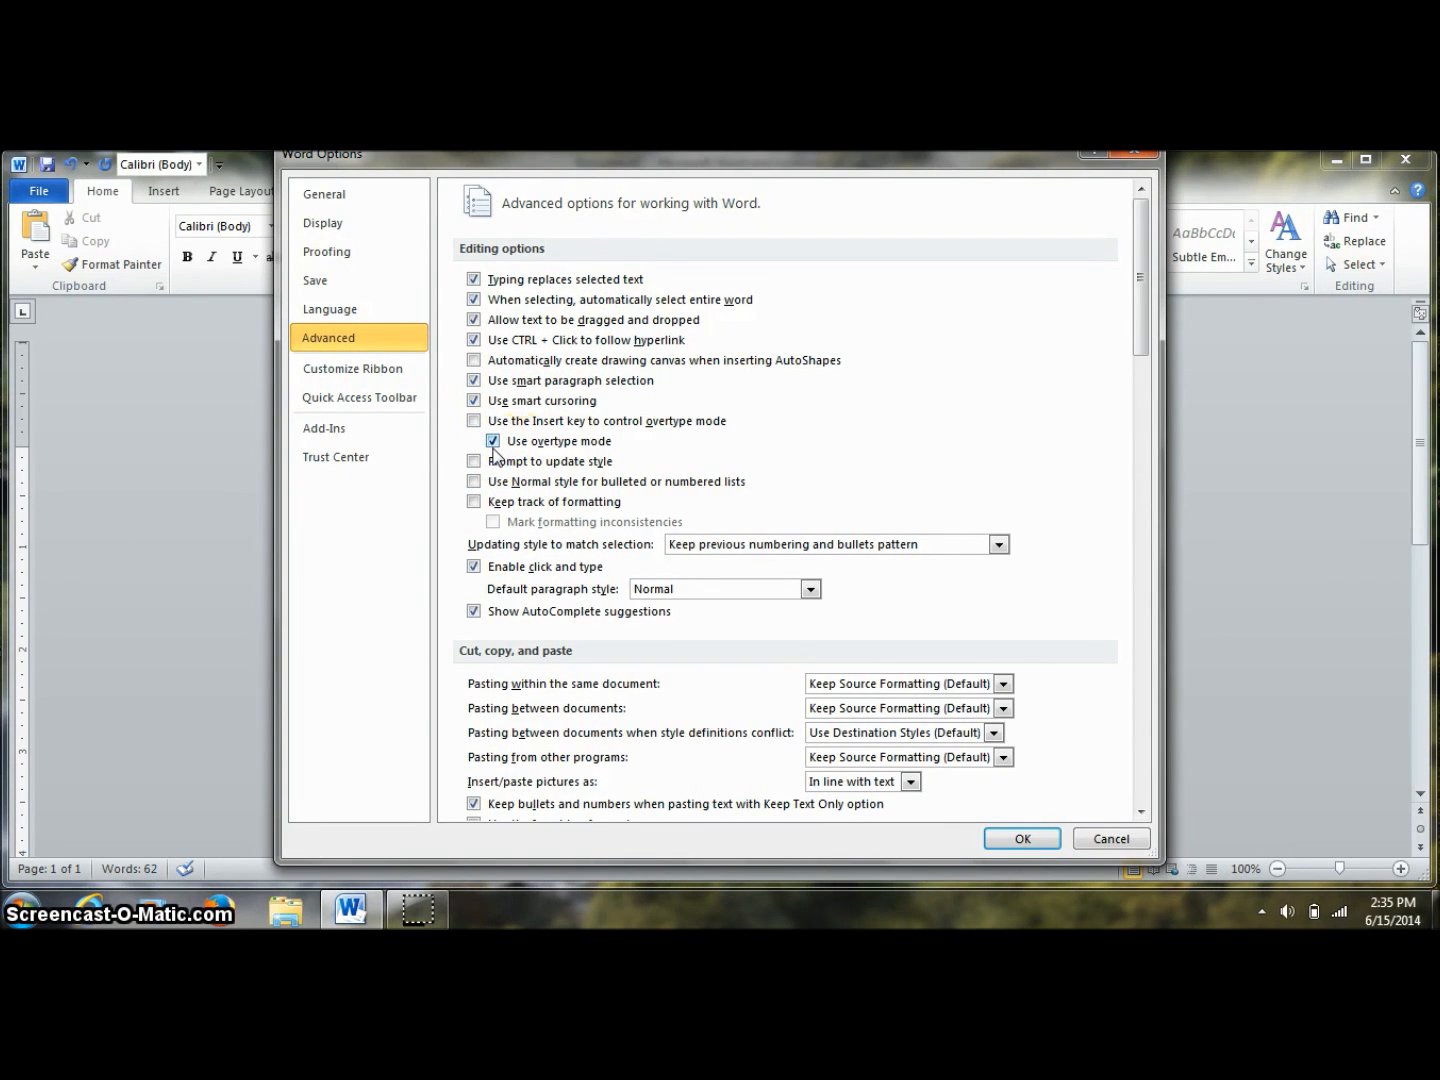
click(1013, 834)
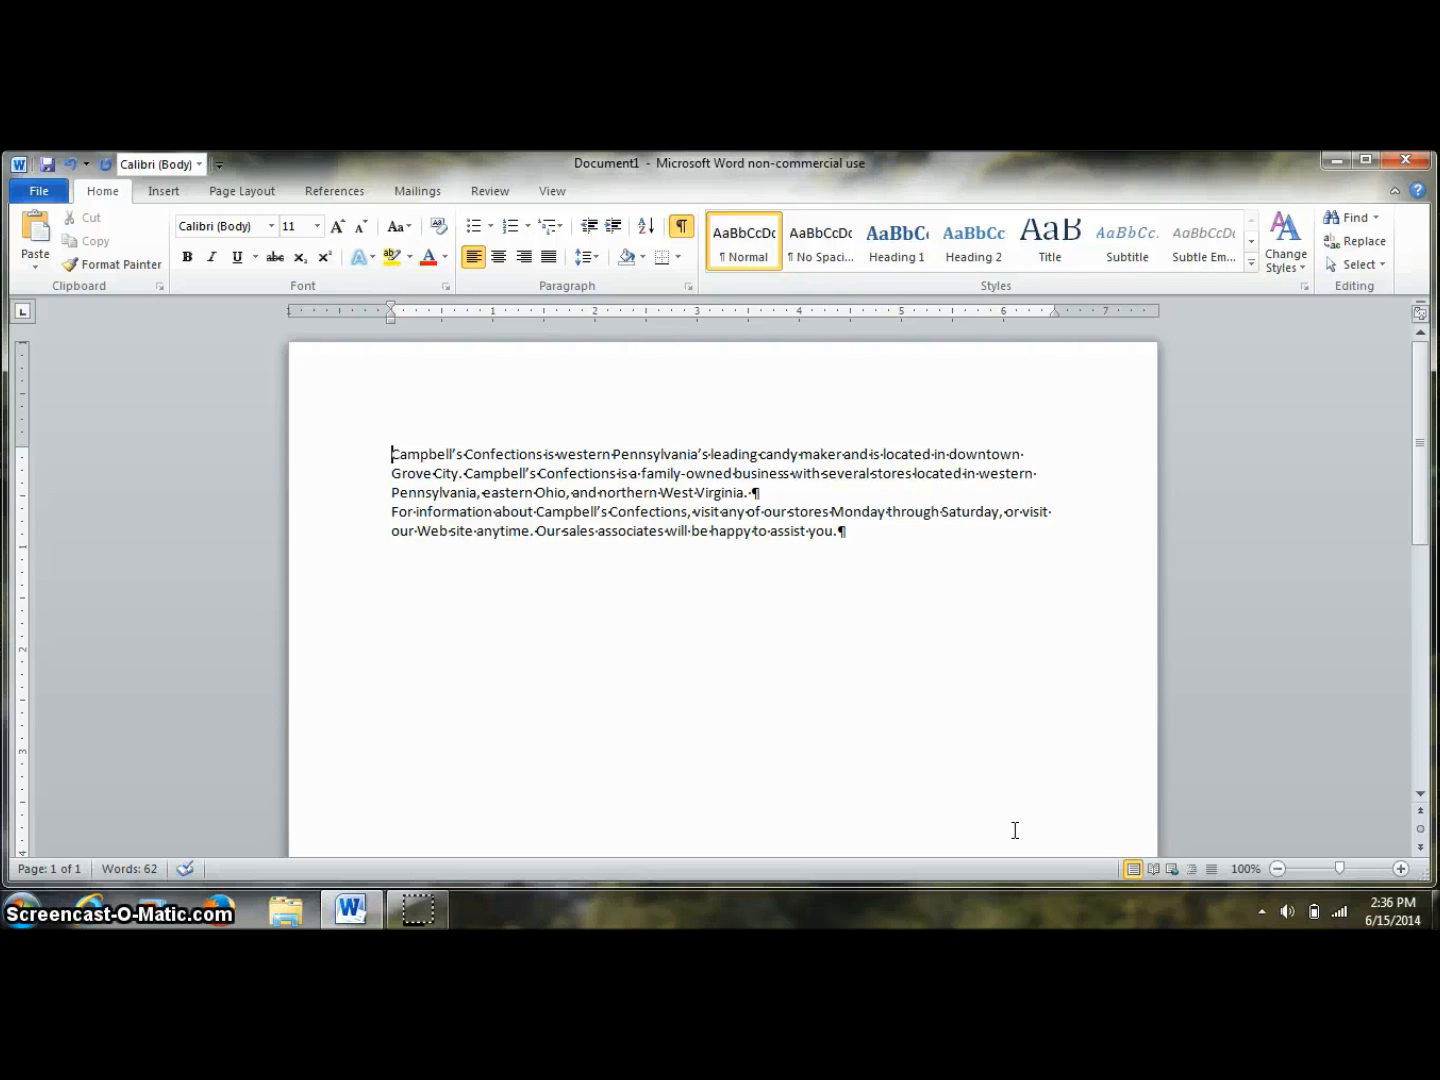
Step: Overtype the company name that opens the first paragraph with "CAMPBELL'S CONFECTIONS" in capitals
text(CAMPBELL'S)
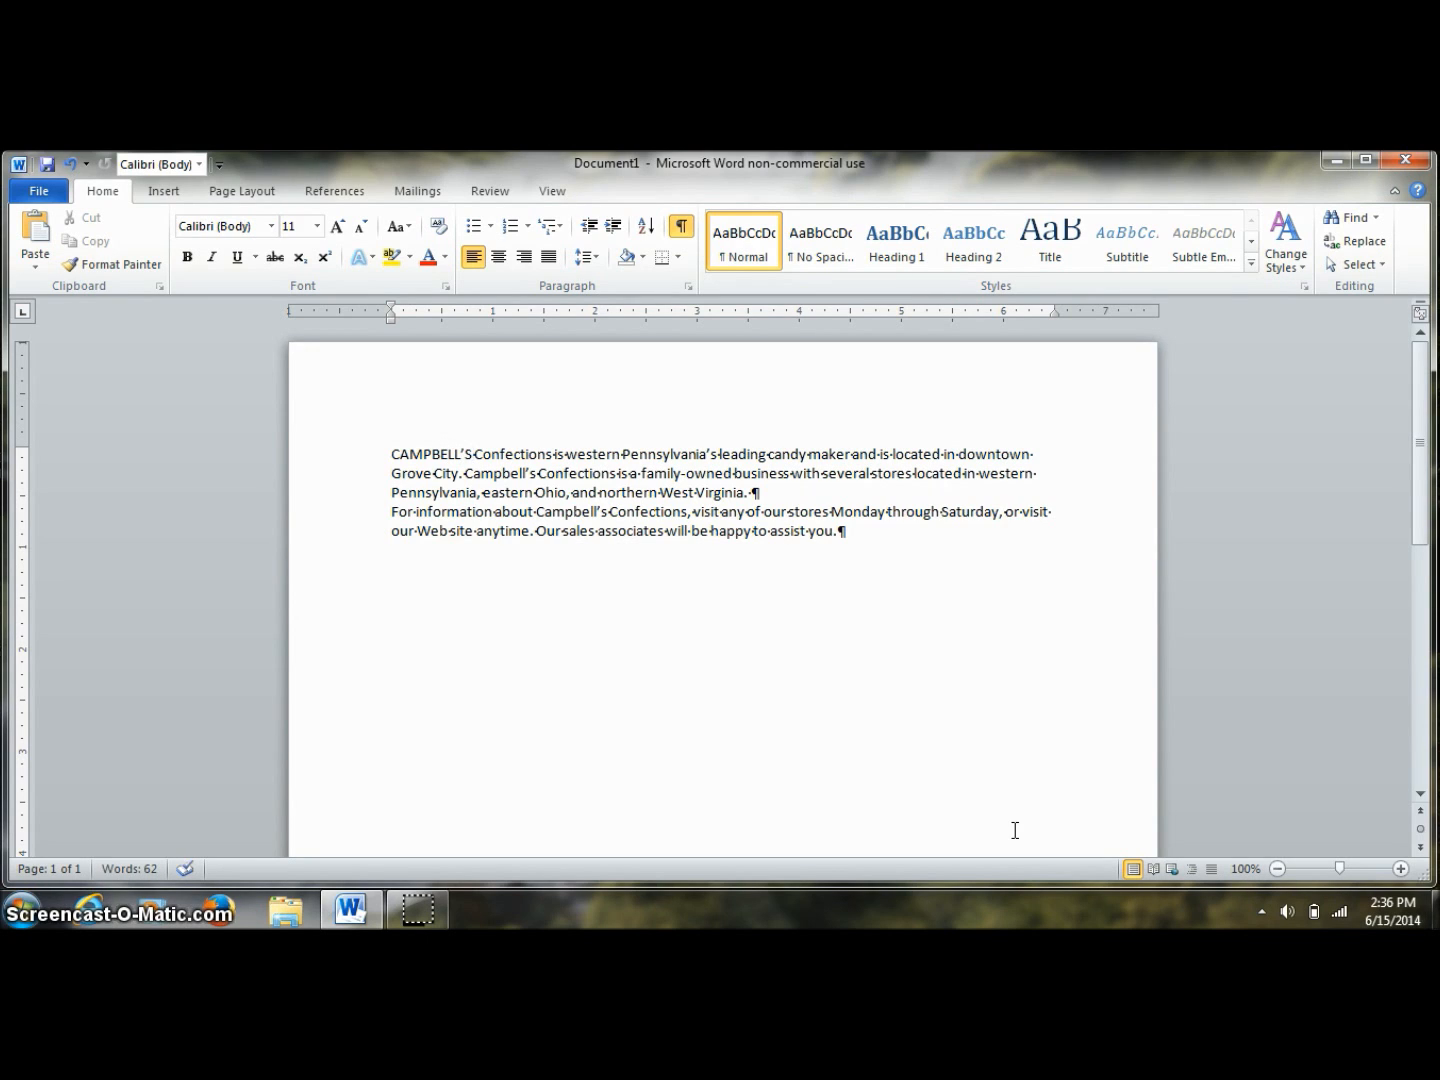
text( CONFECTIONS)
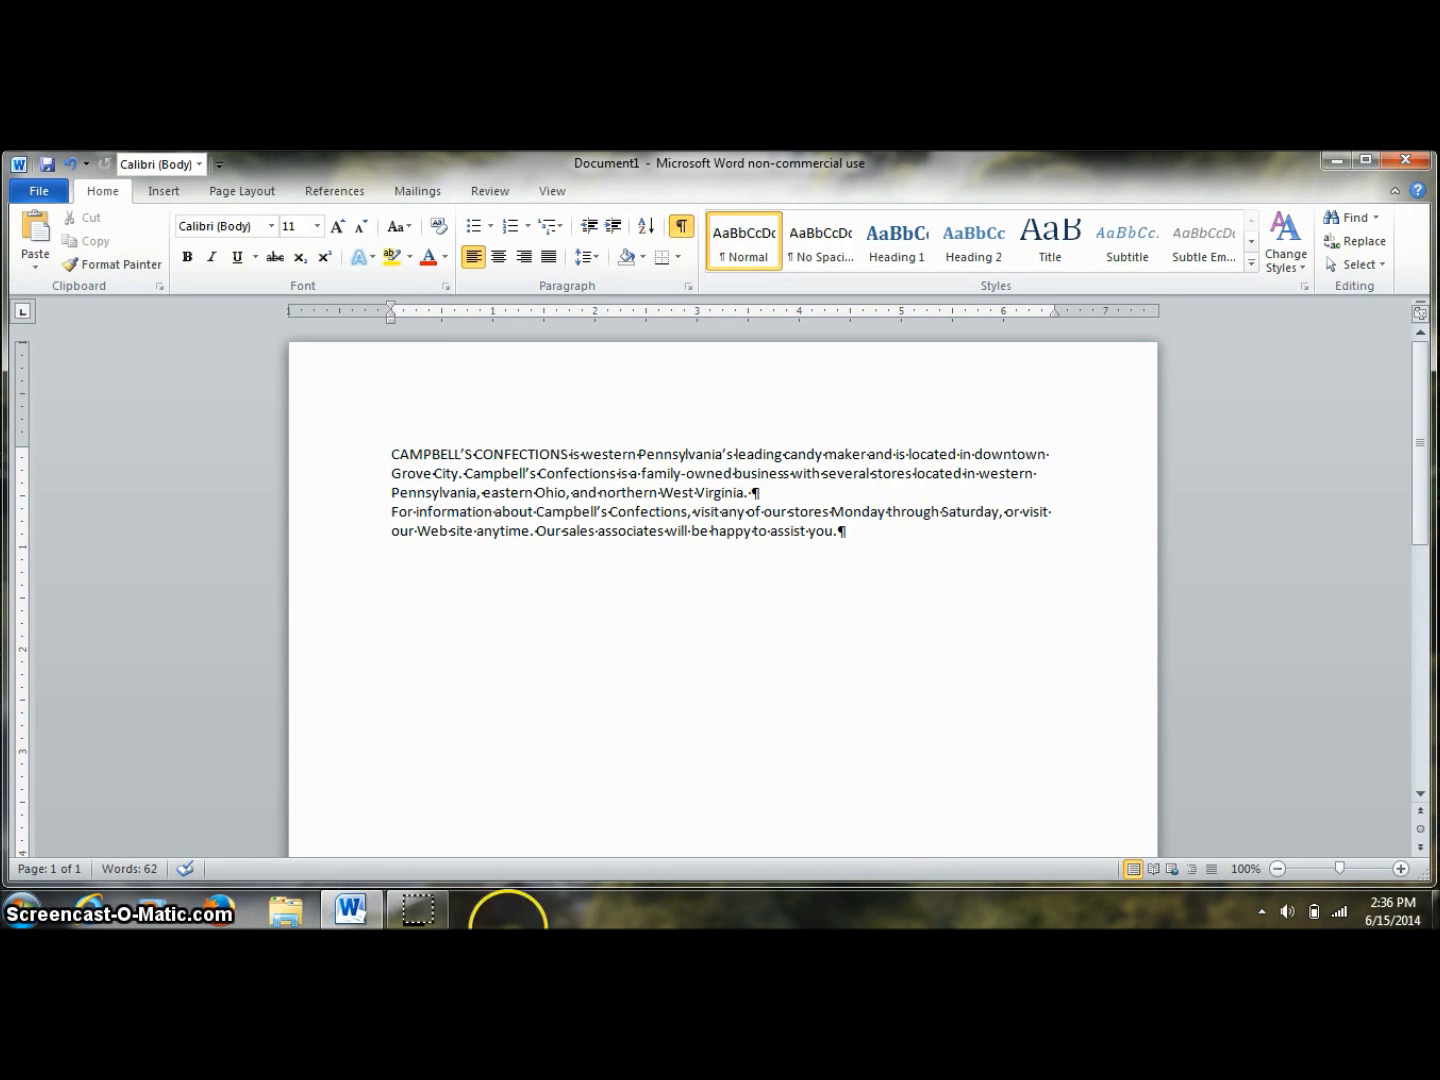
Step: Add the Overtype indicator to the status bar and return to the document
right_click(158, 878)
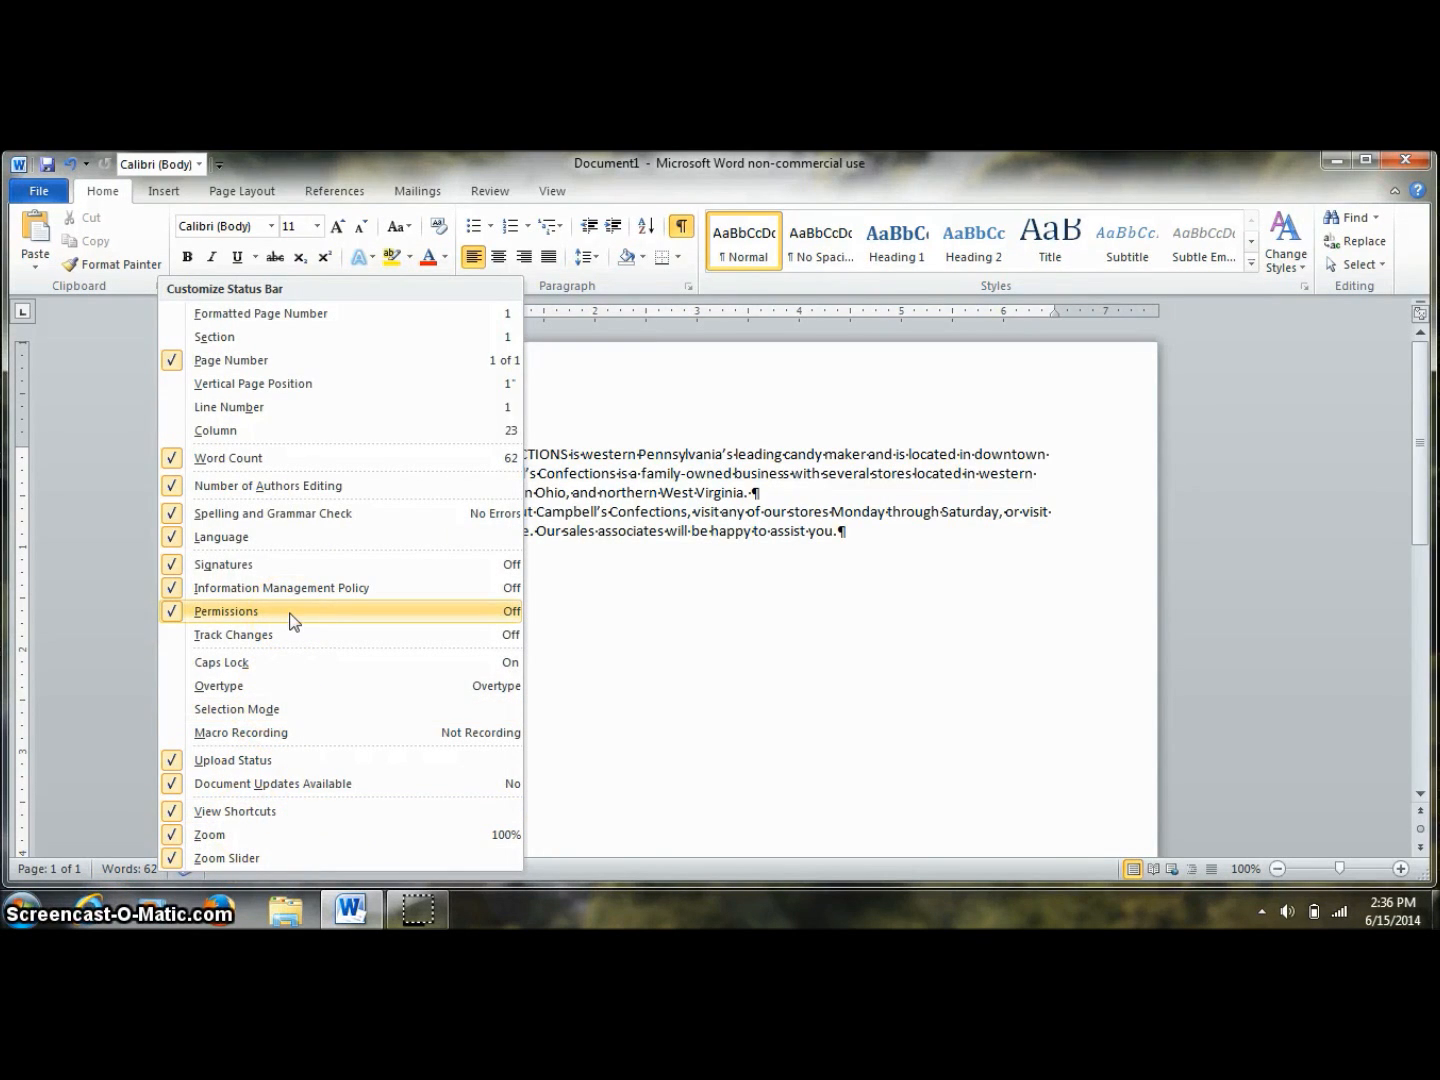
click(266, 680)
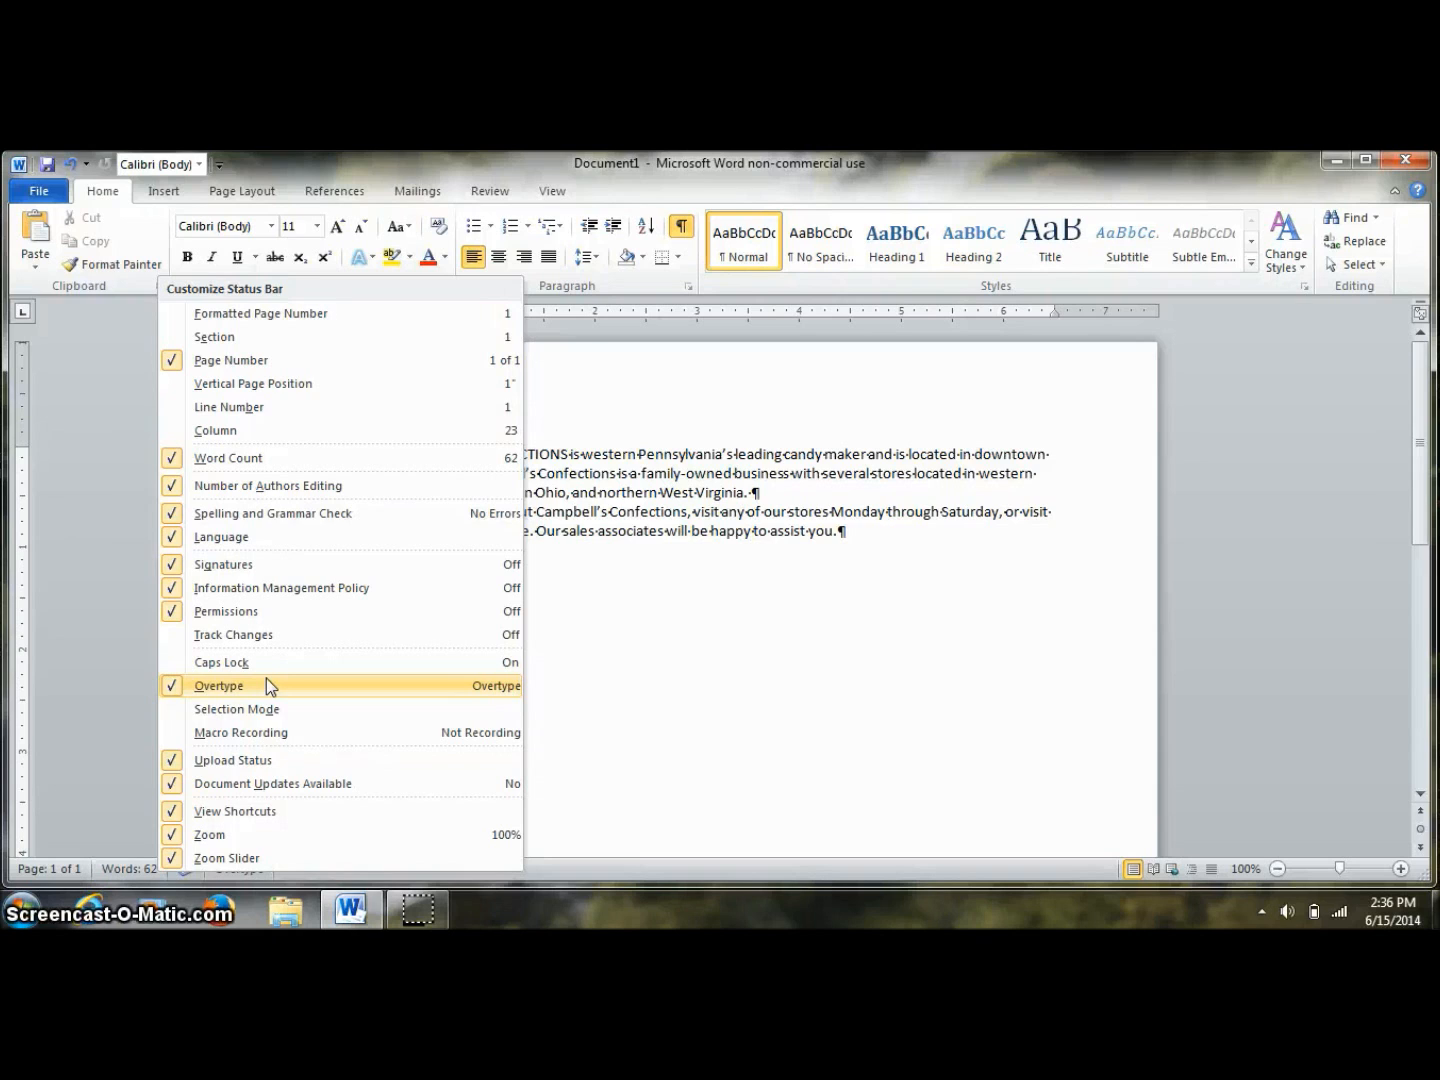
click(660, 648)
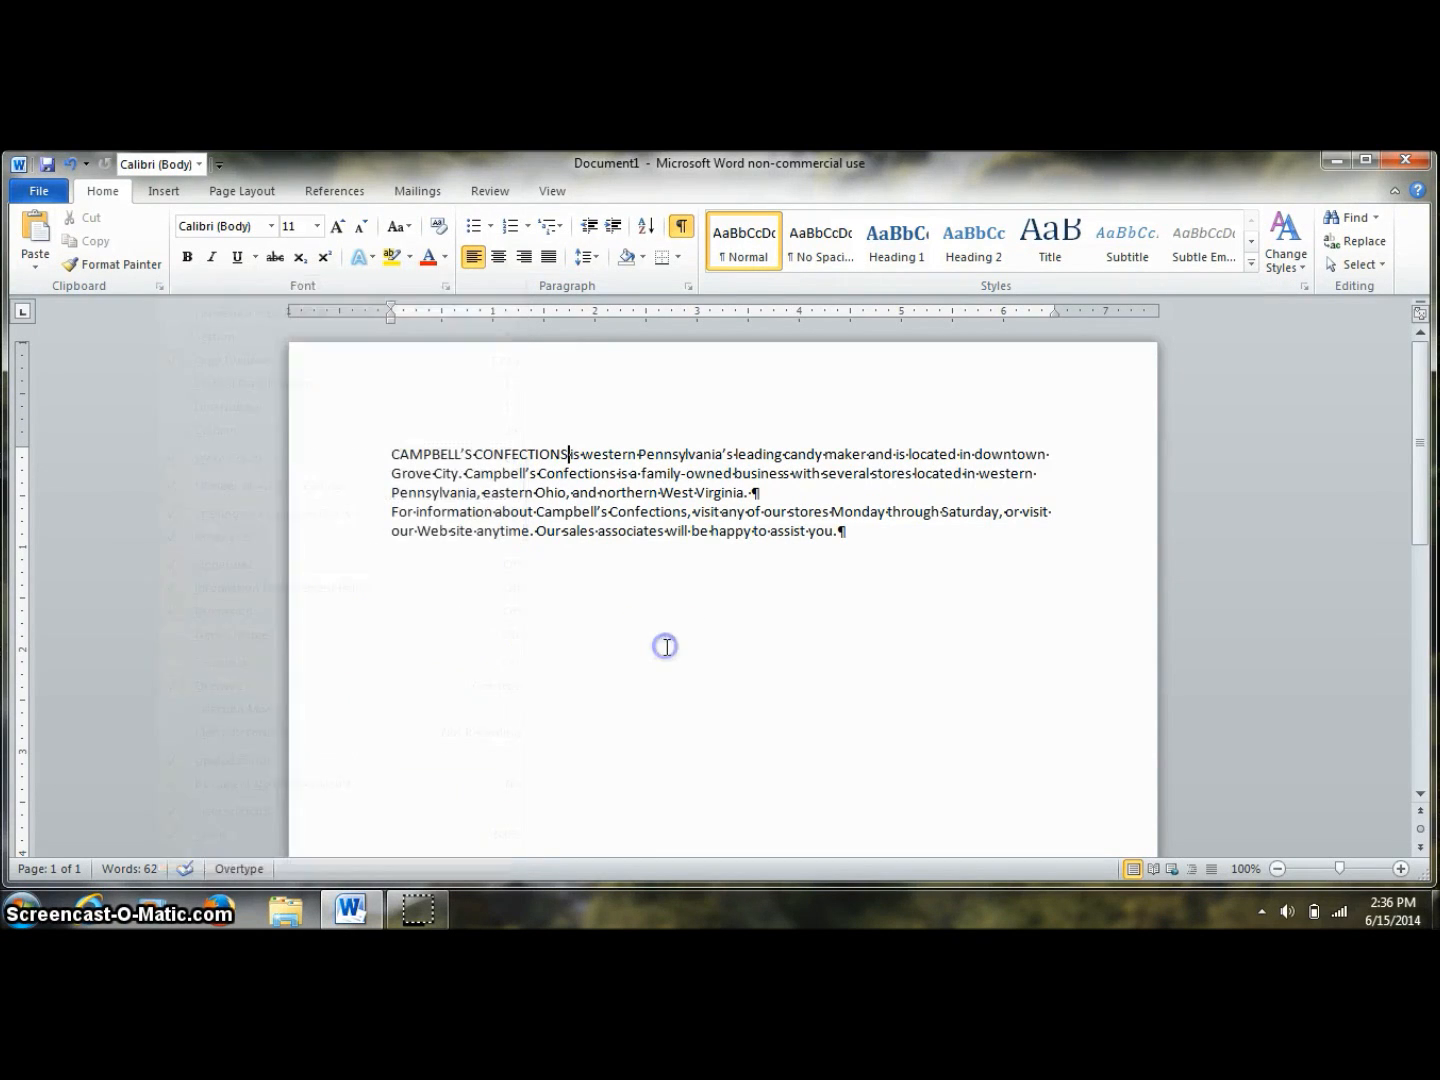
click(625, 625)
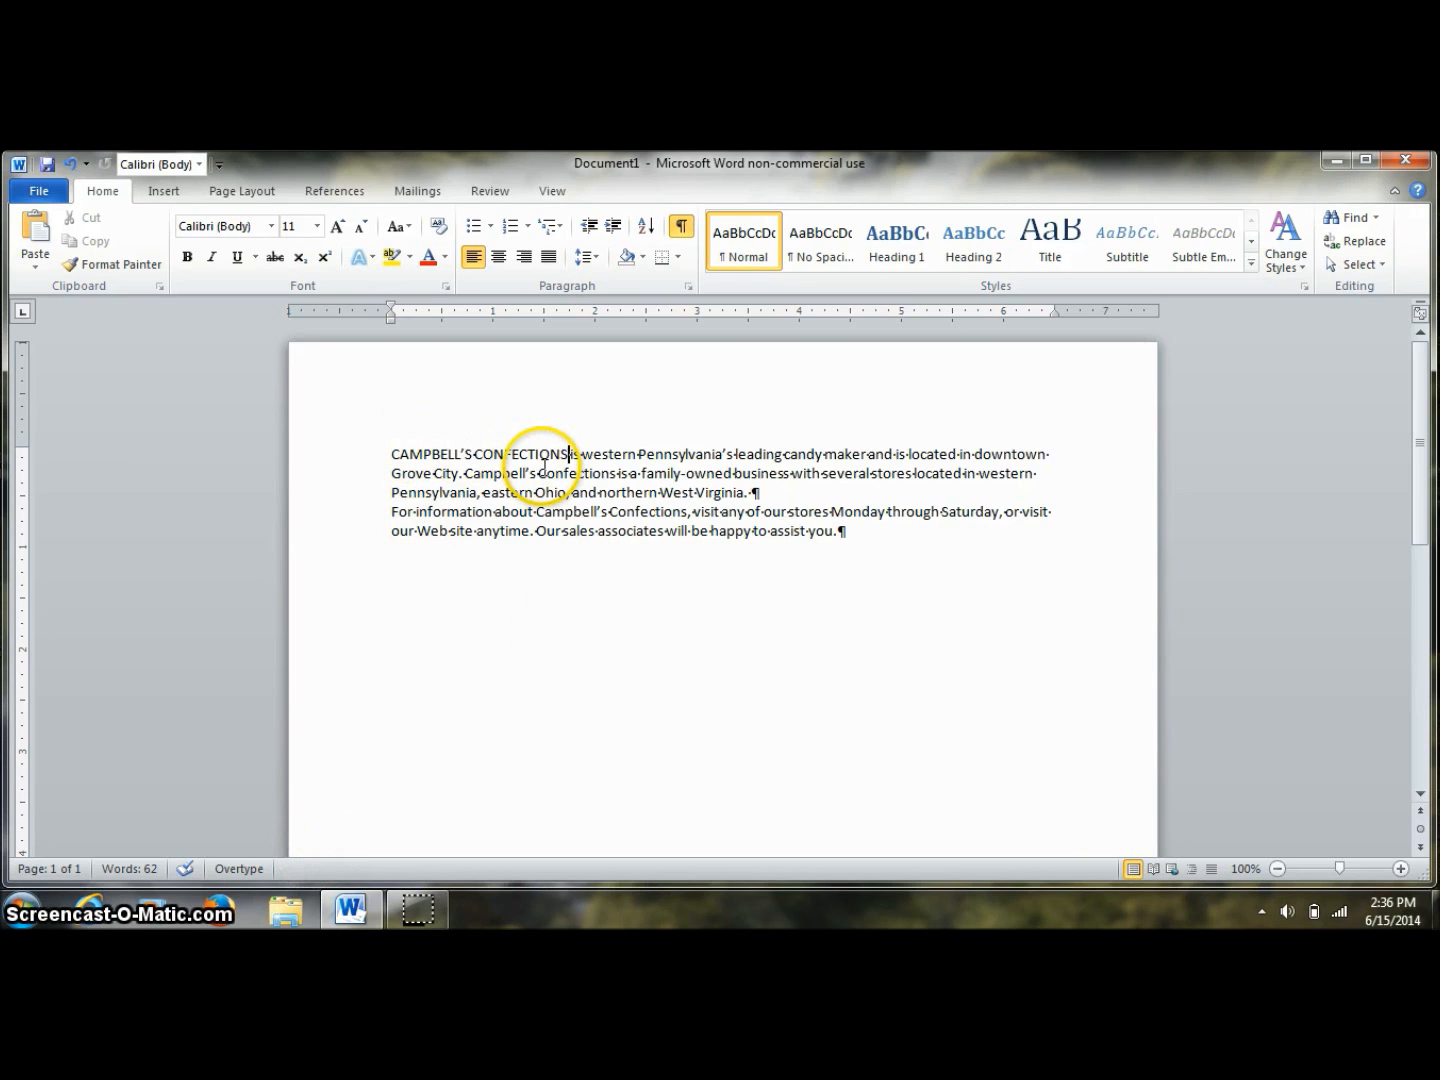
click(582, 602)
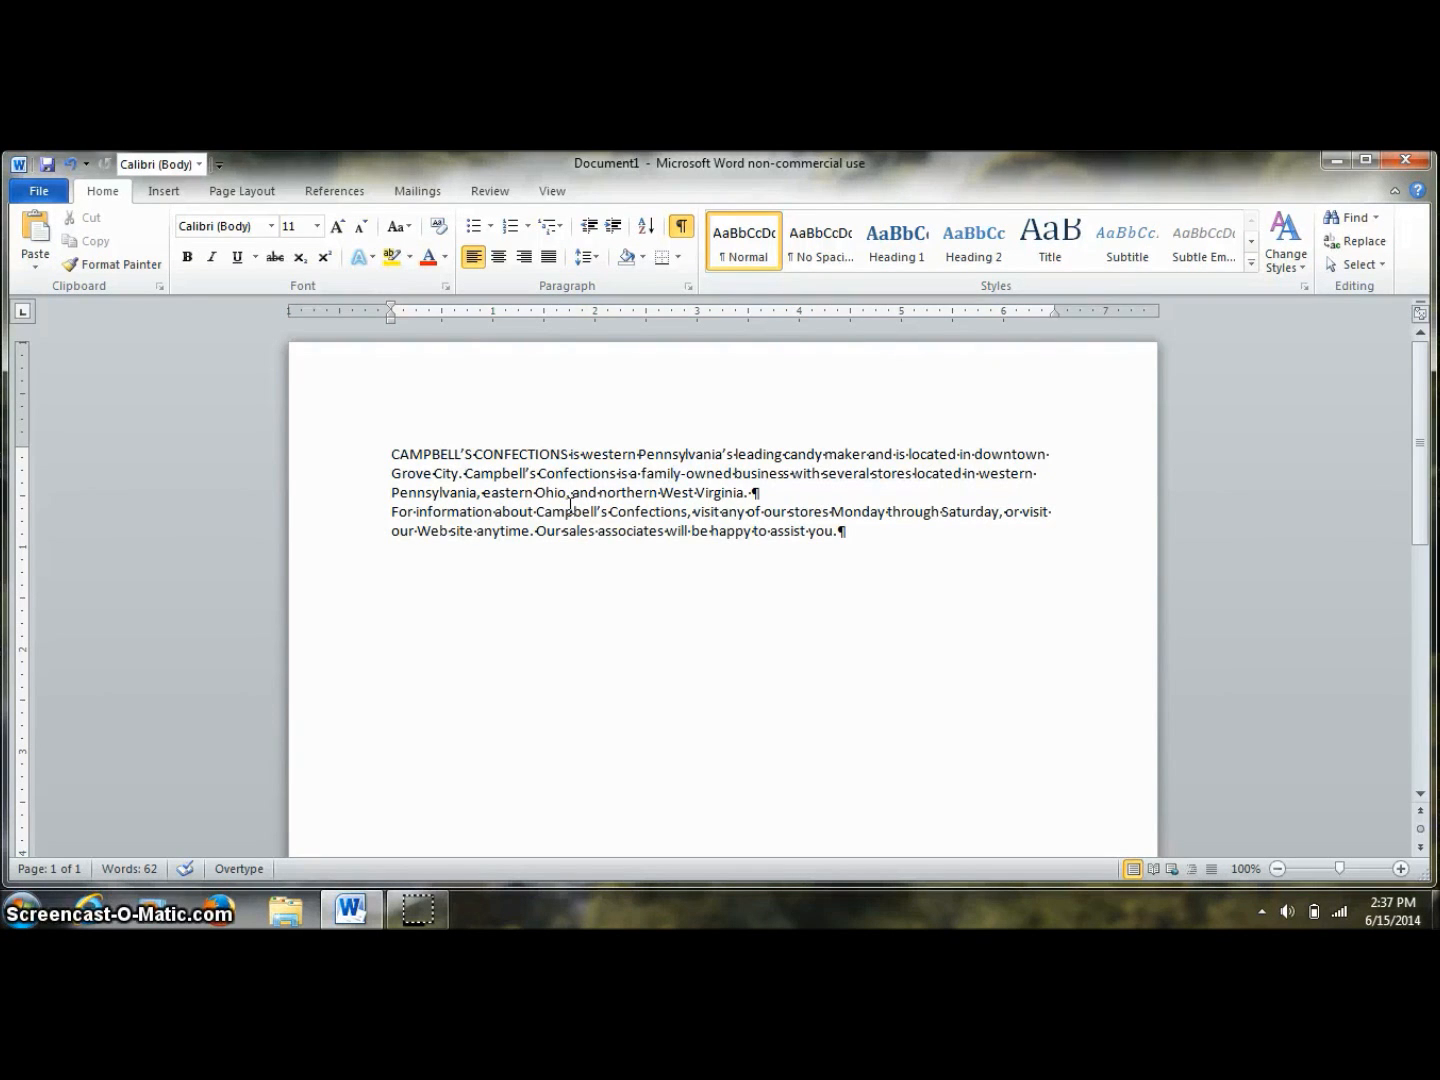
Step: Overtype the company name that opens the second sentence with "CAMPBELL'S CONFECTIONS" in capitals
text(CAMPBE)
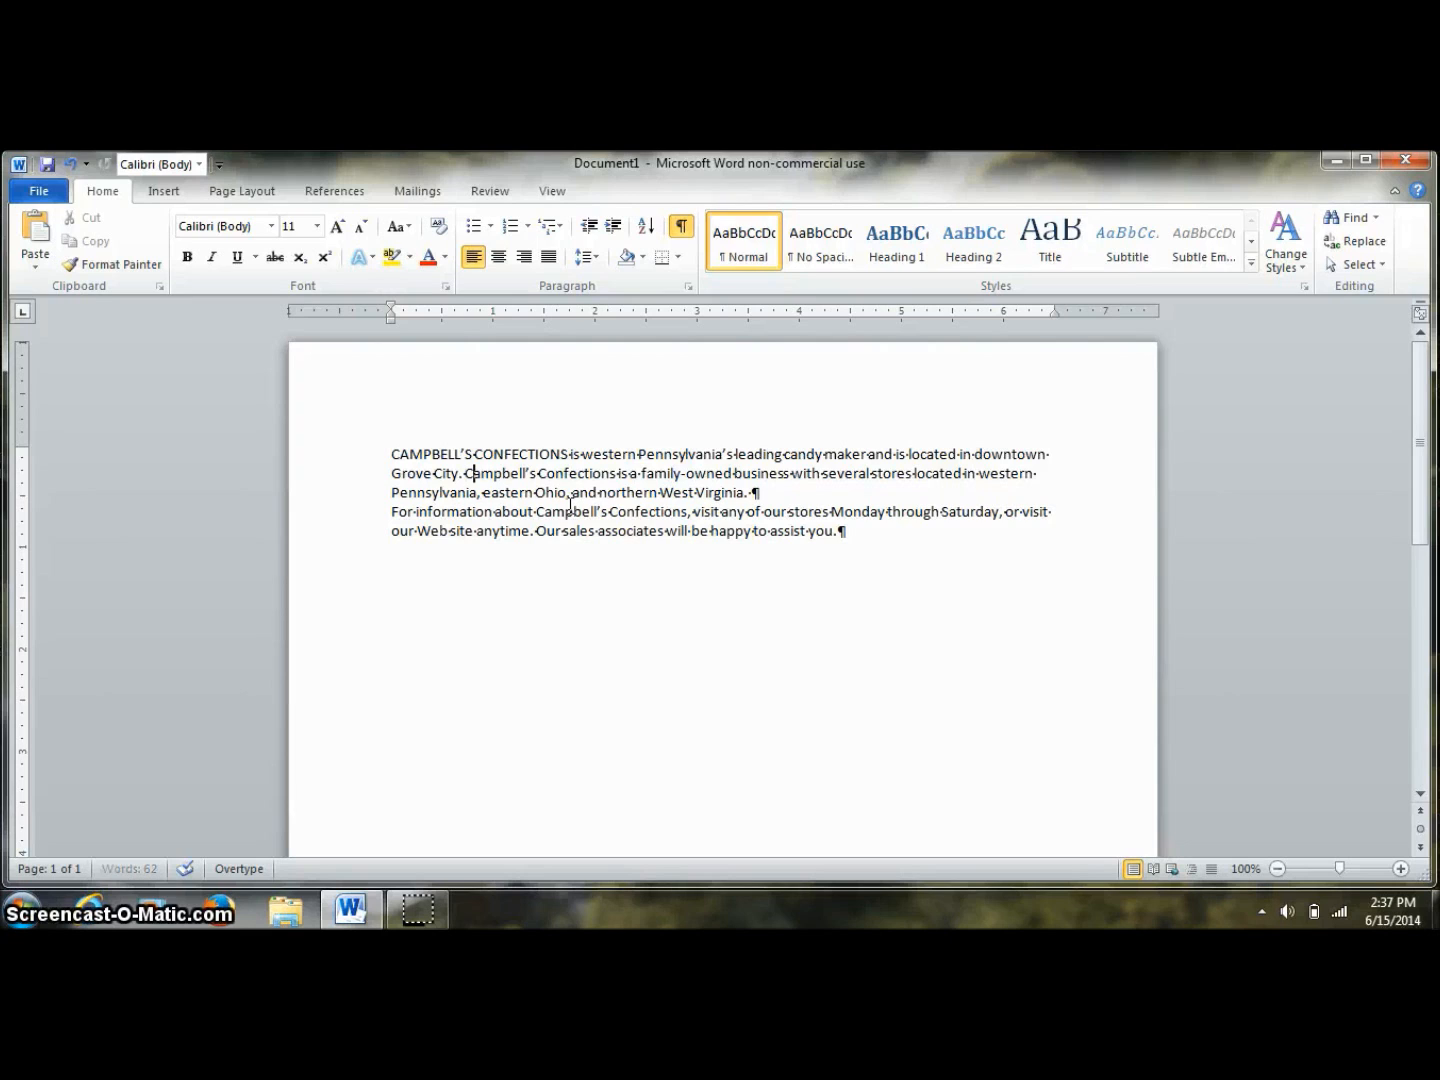
text(LL'S CONFE)
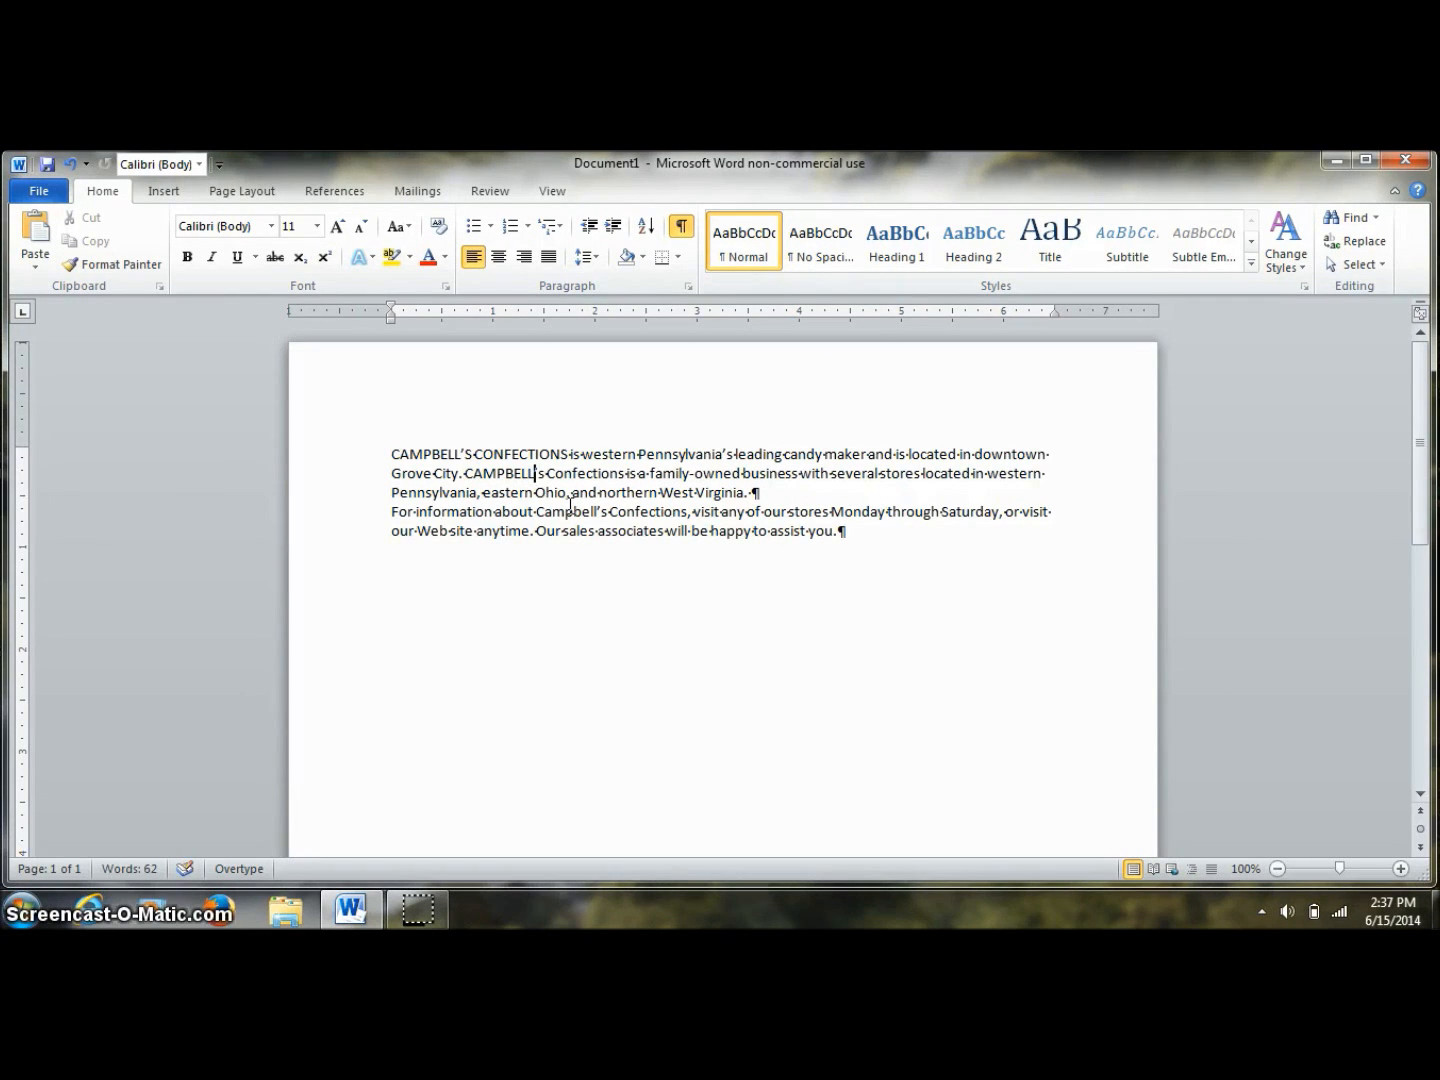
text(CTIONS)
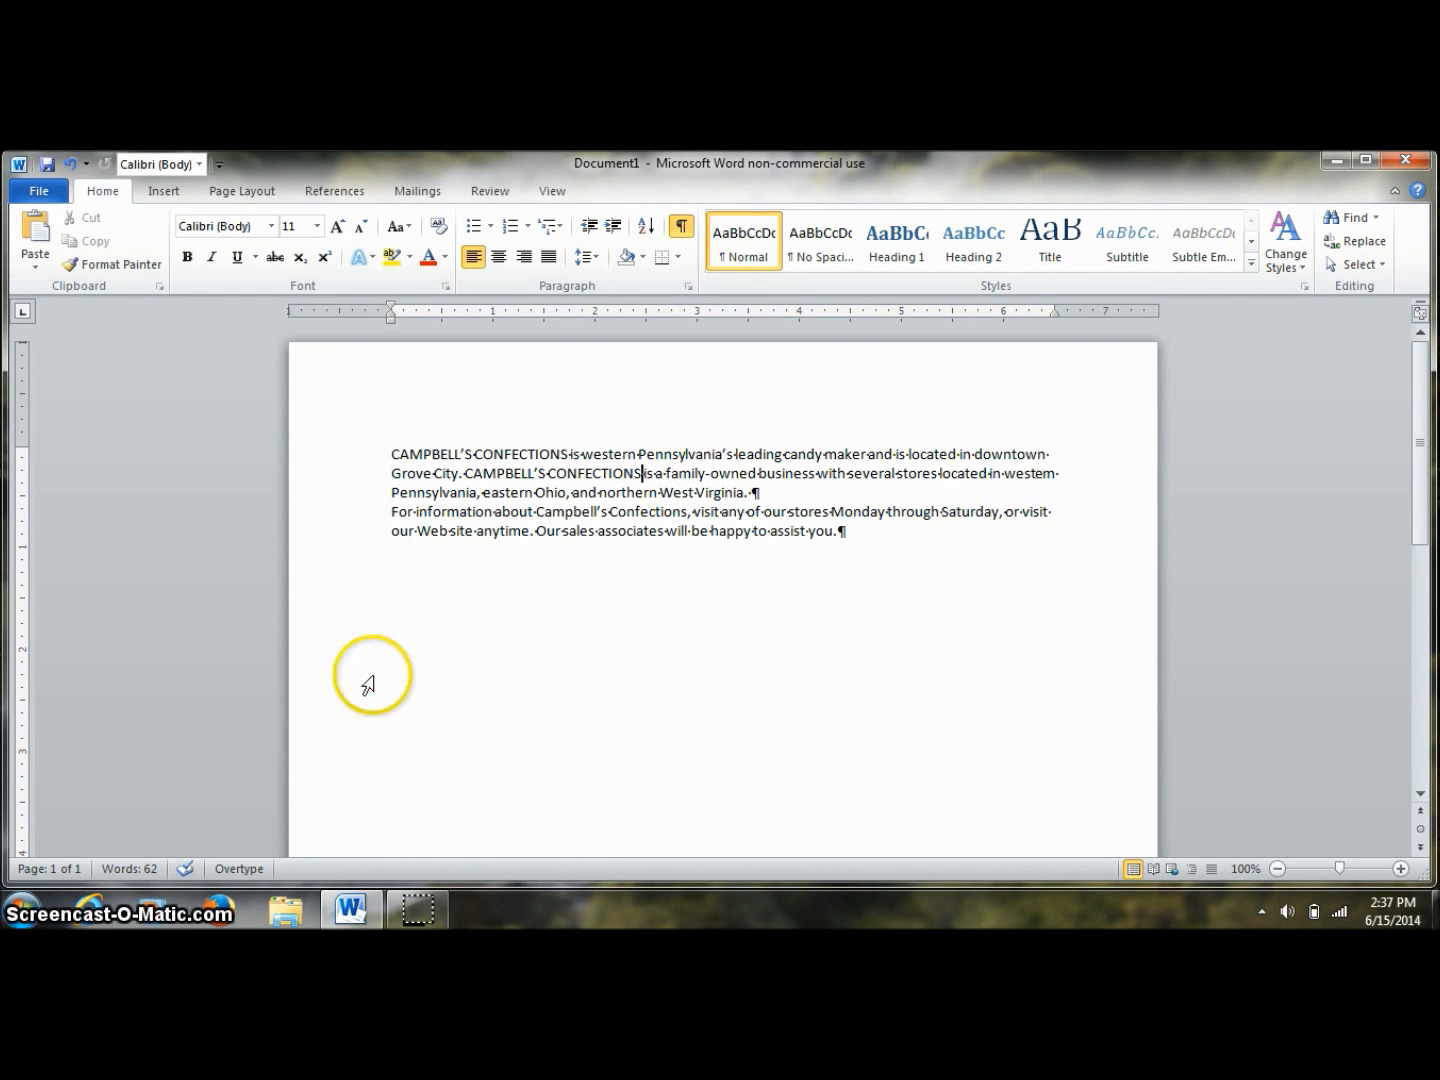
Step: Switch from overtype back to insert mode and check the "Use overtype mode" setting in the advanced editing options
click(237, 869)
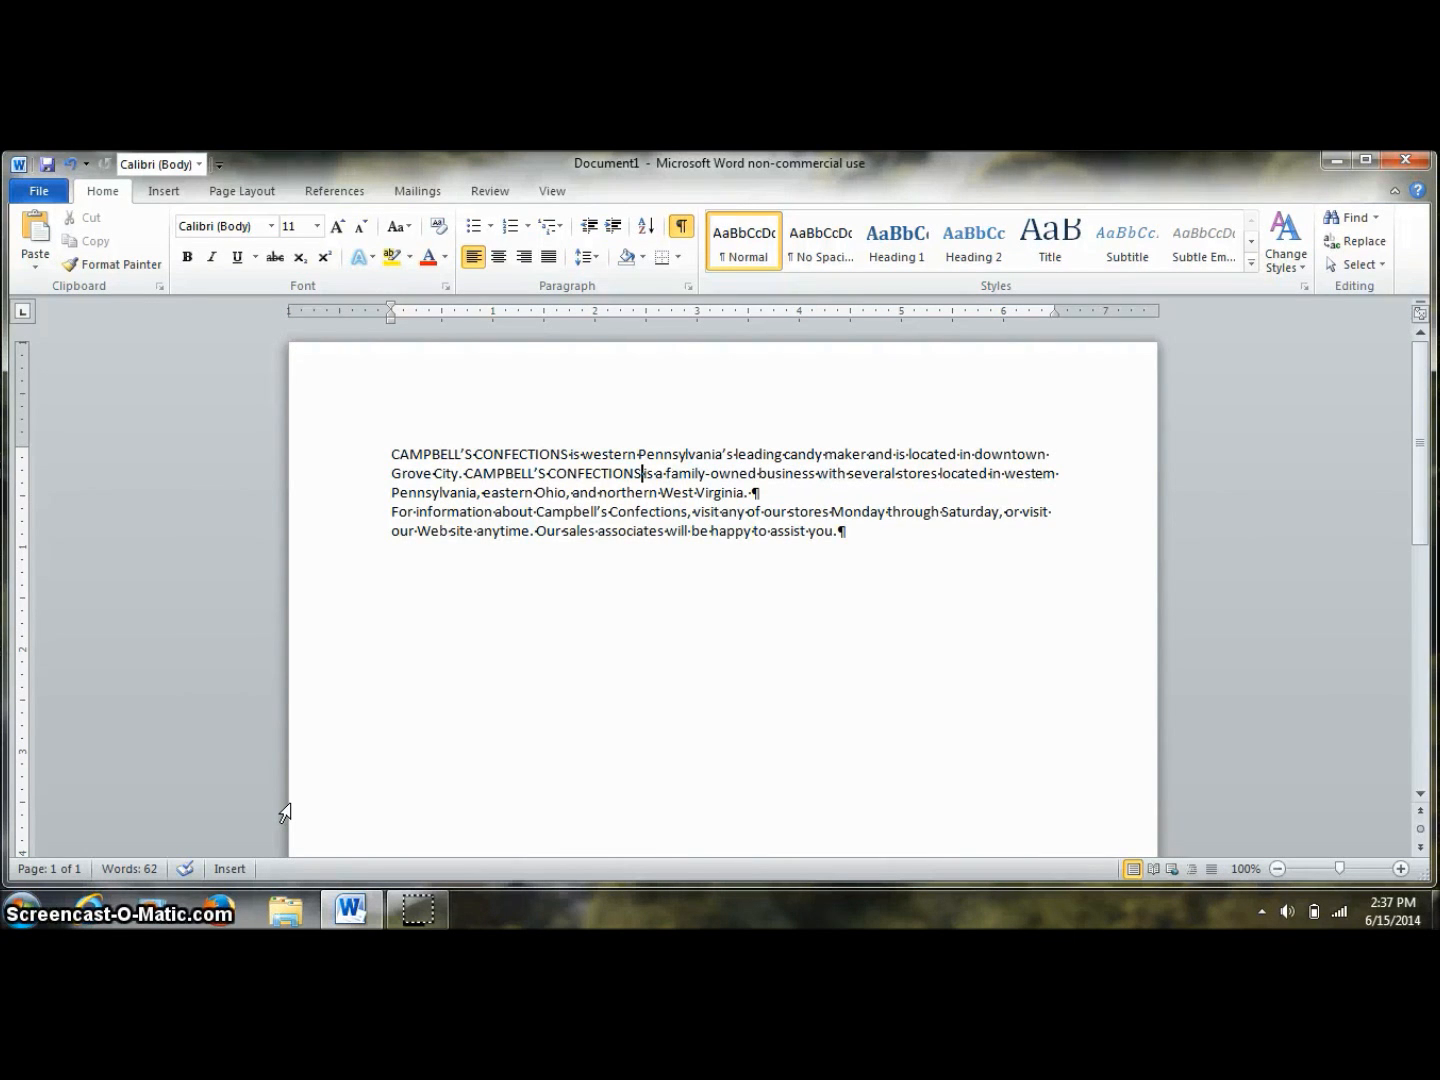
click(36, 191)
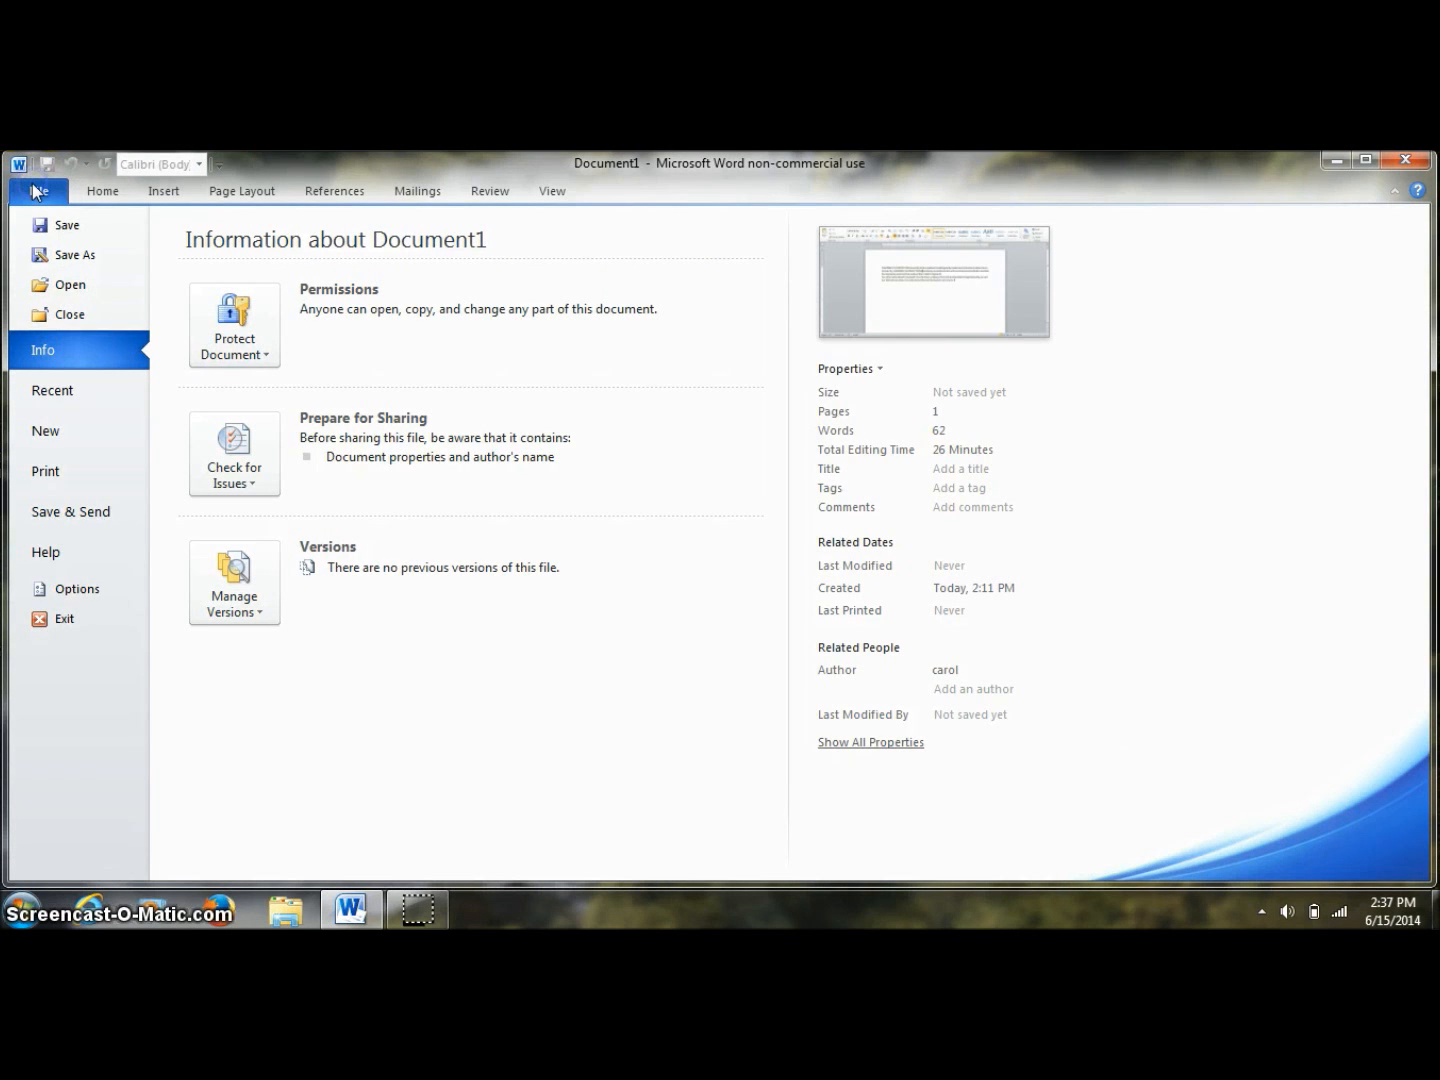
click(84, 592)
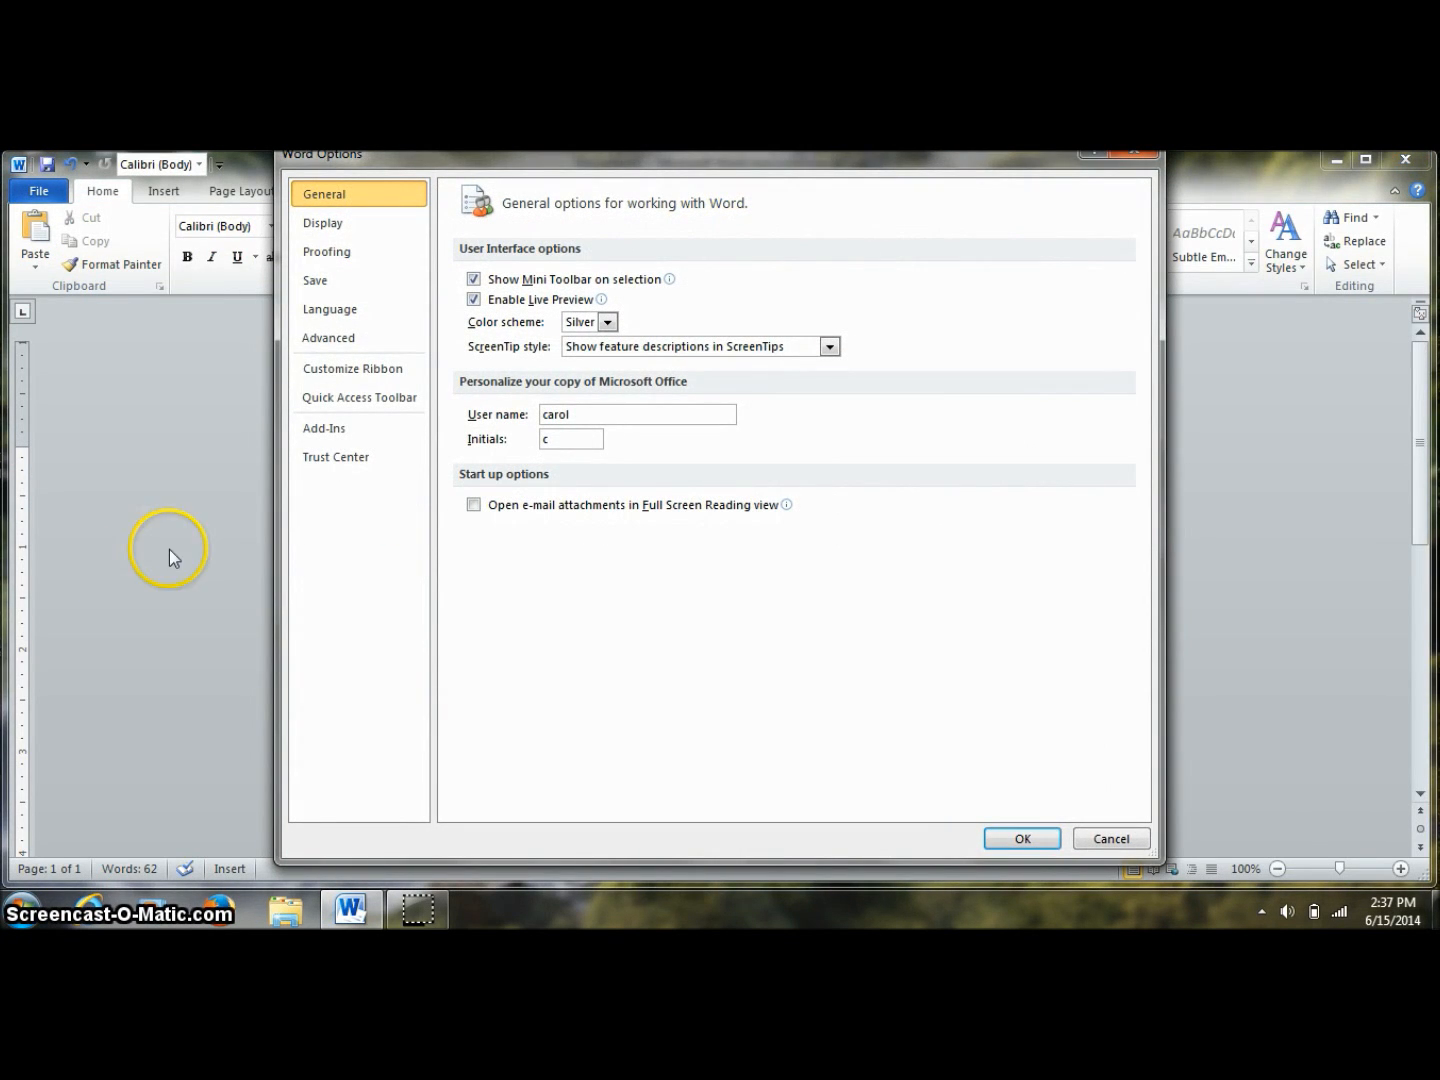
click(381, 338)
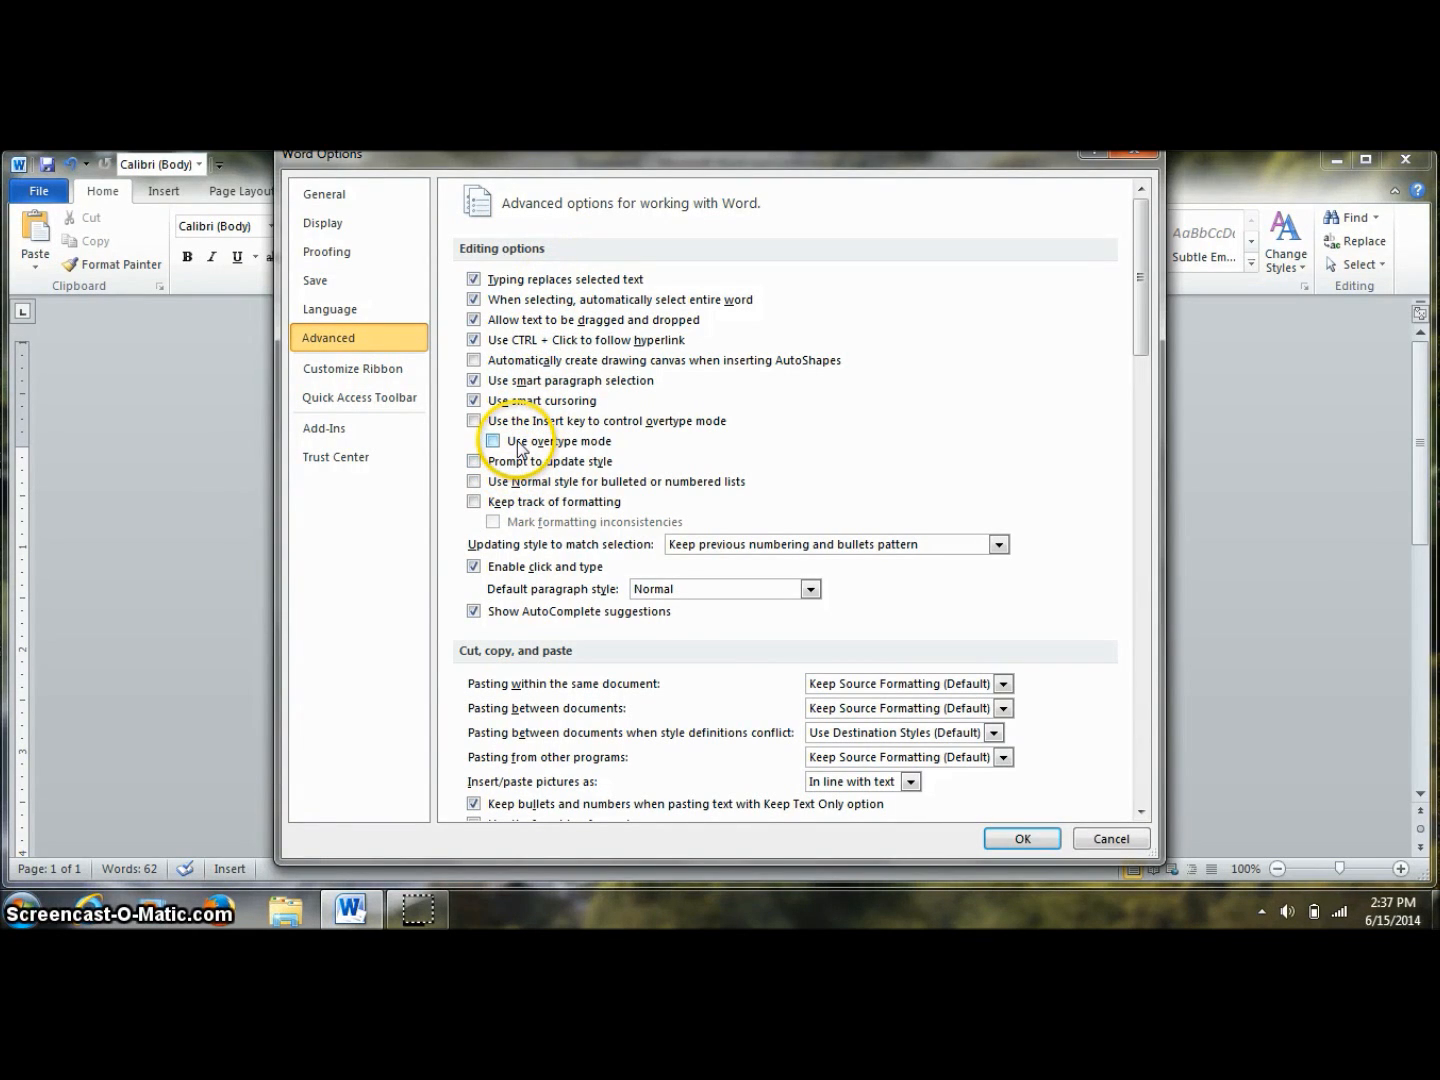
click(1020, 838)
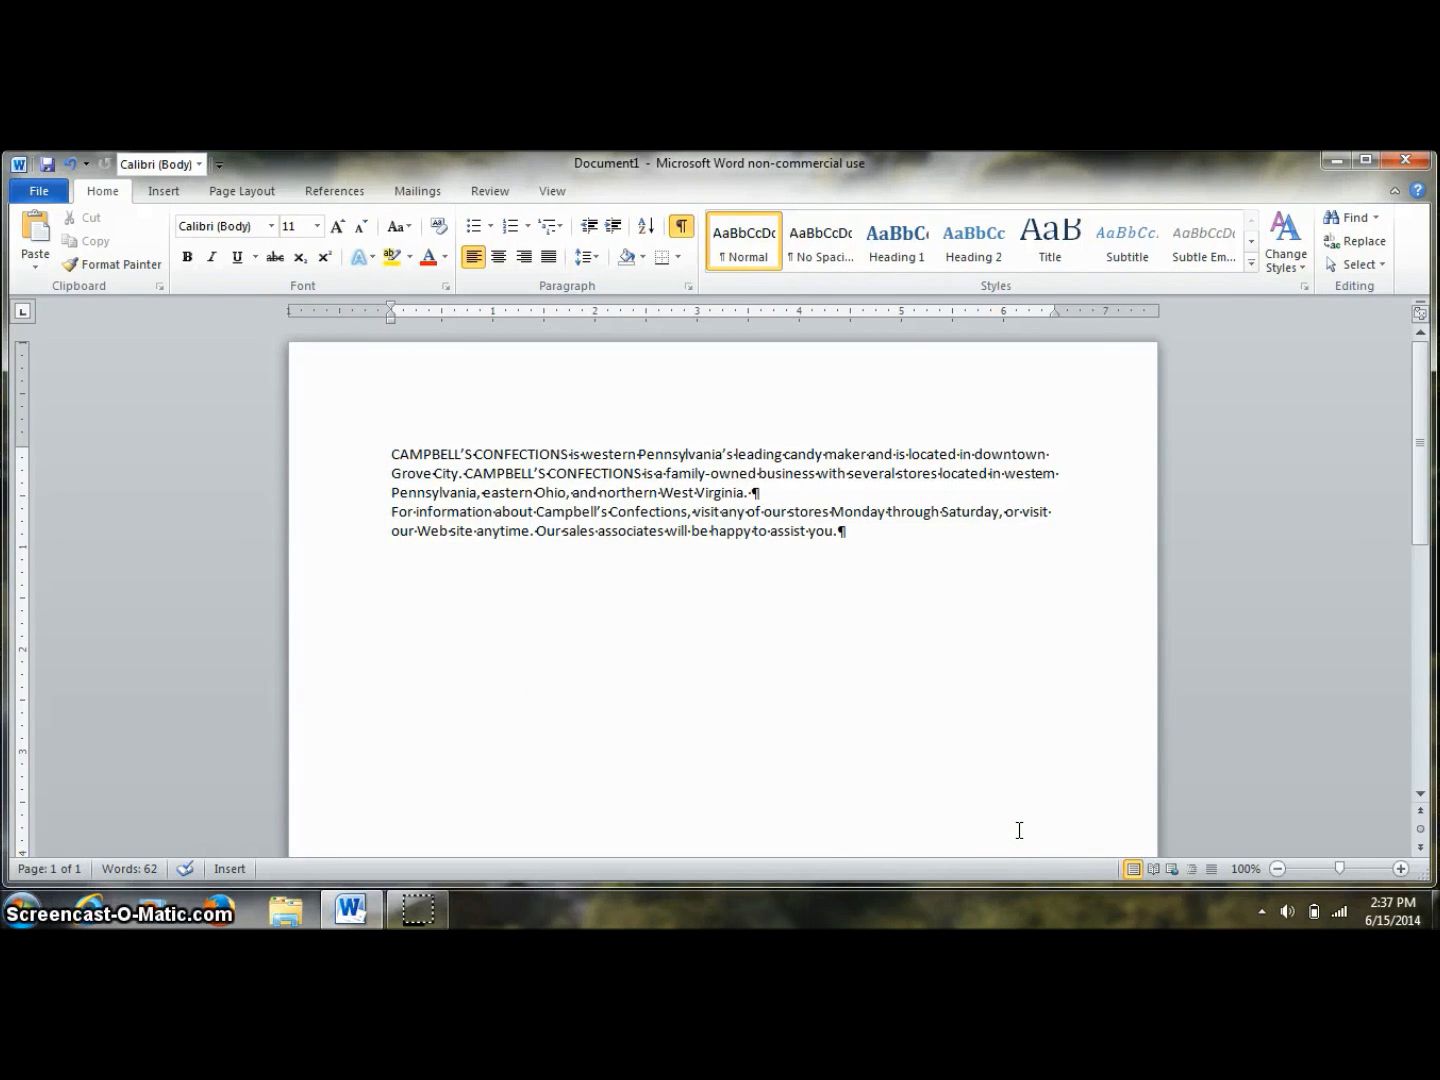
Step: Remove the Overtype indicator from the status bar and return to the document
right_click(230, 870)
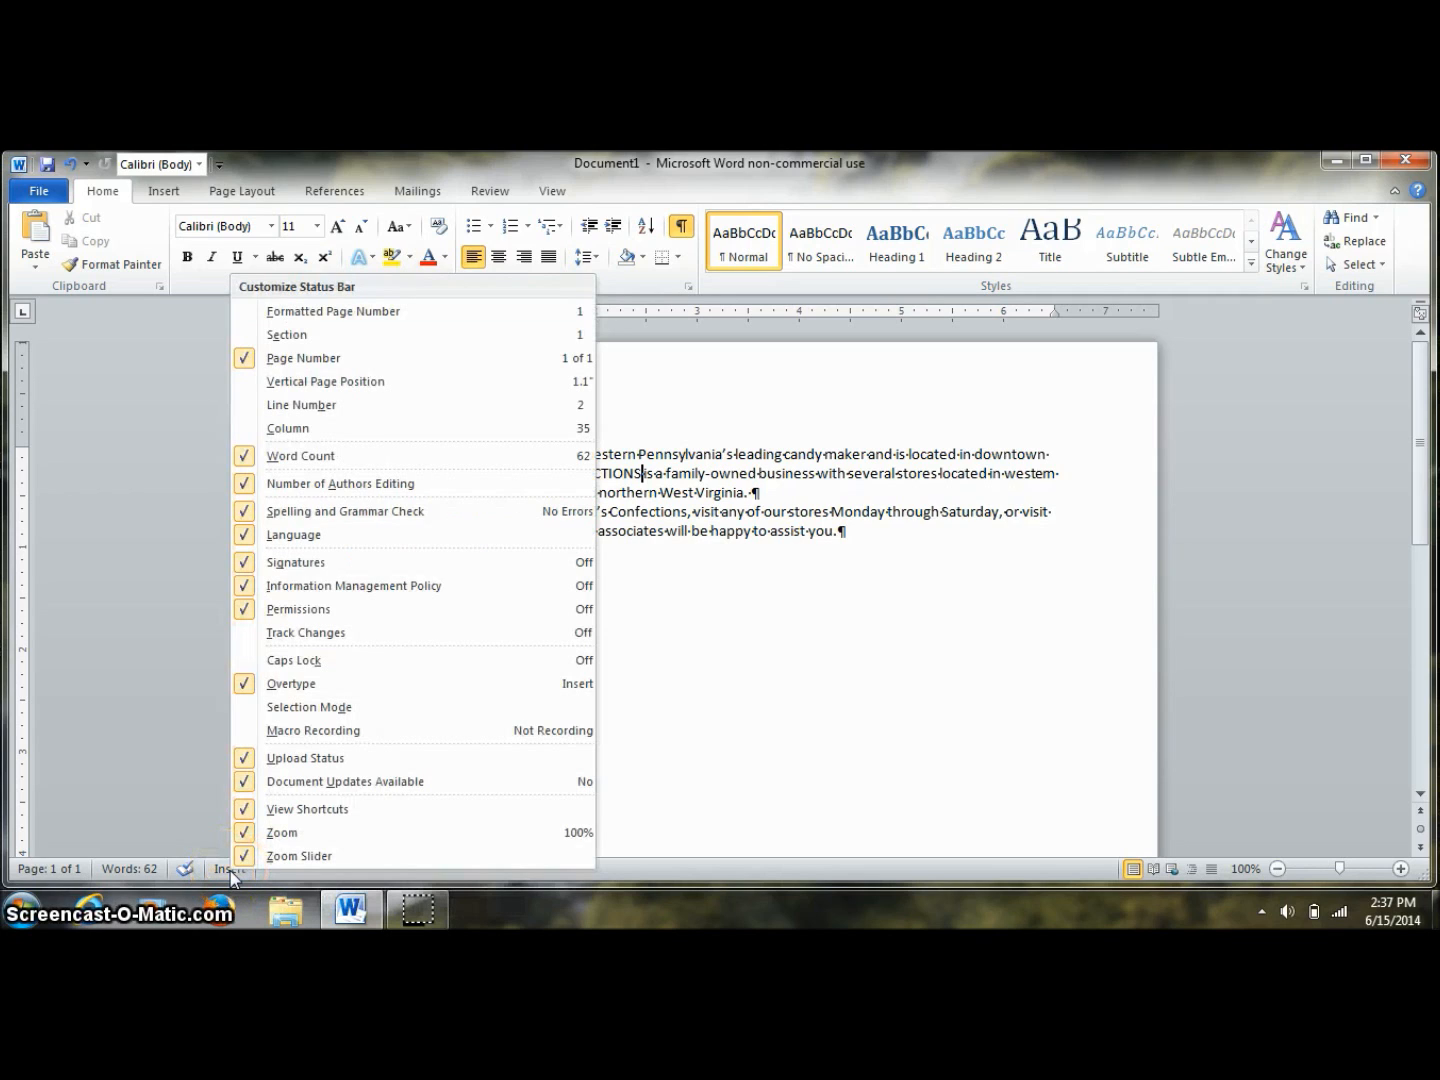
click(340, 684)
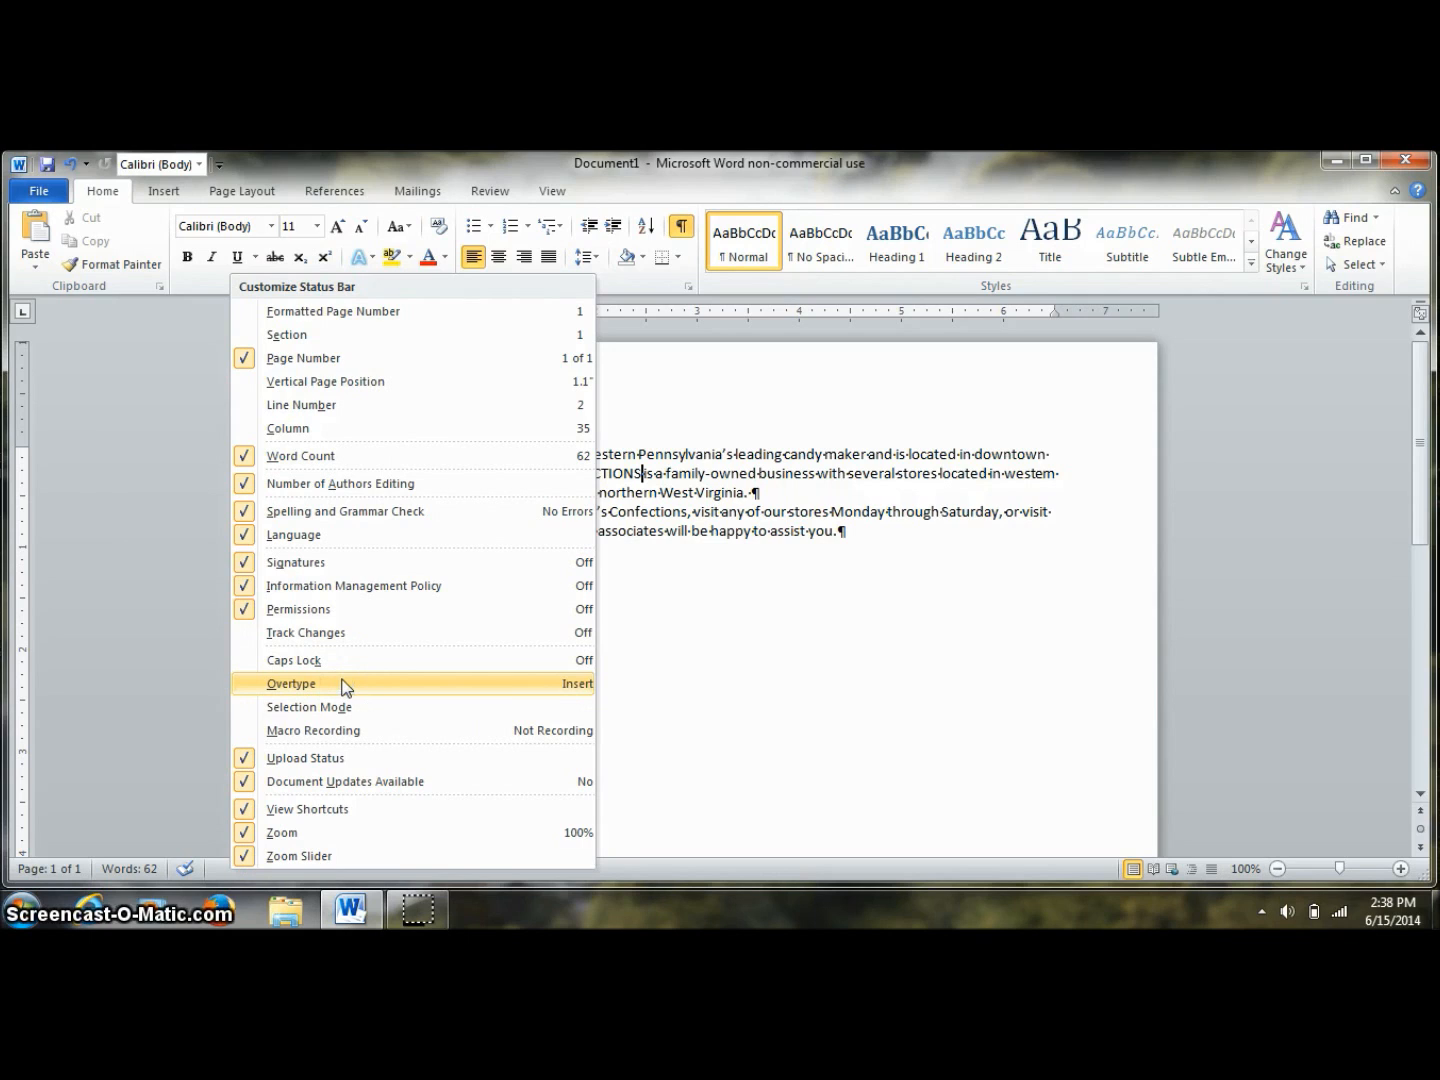
click(718, 651)
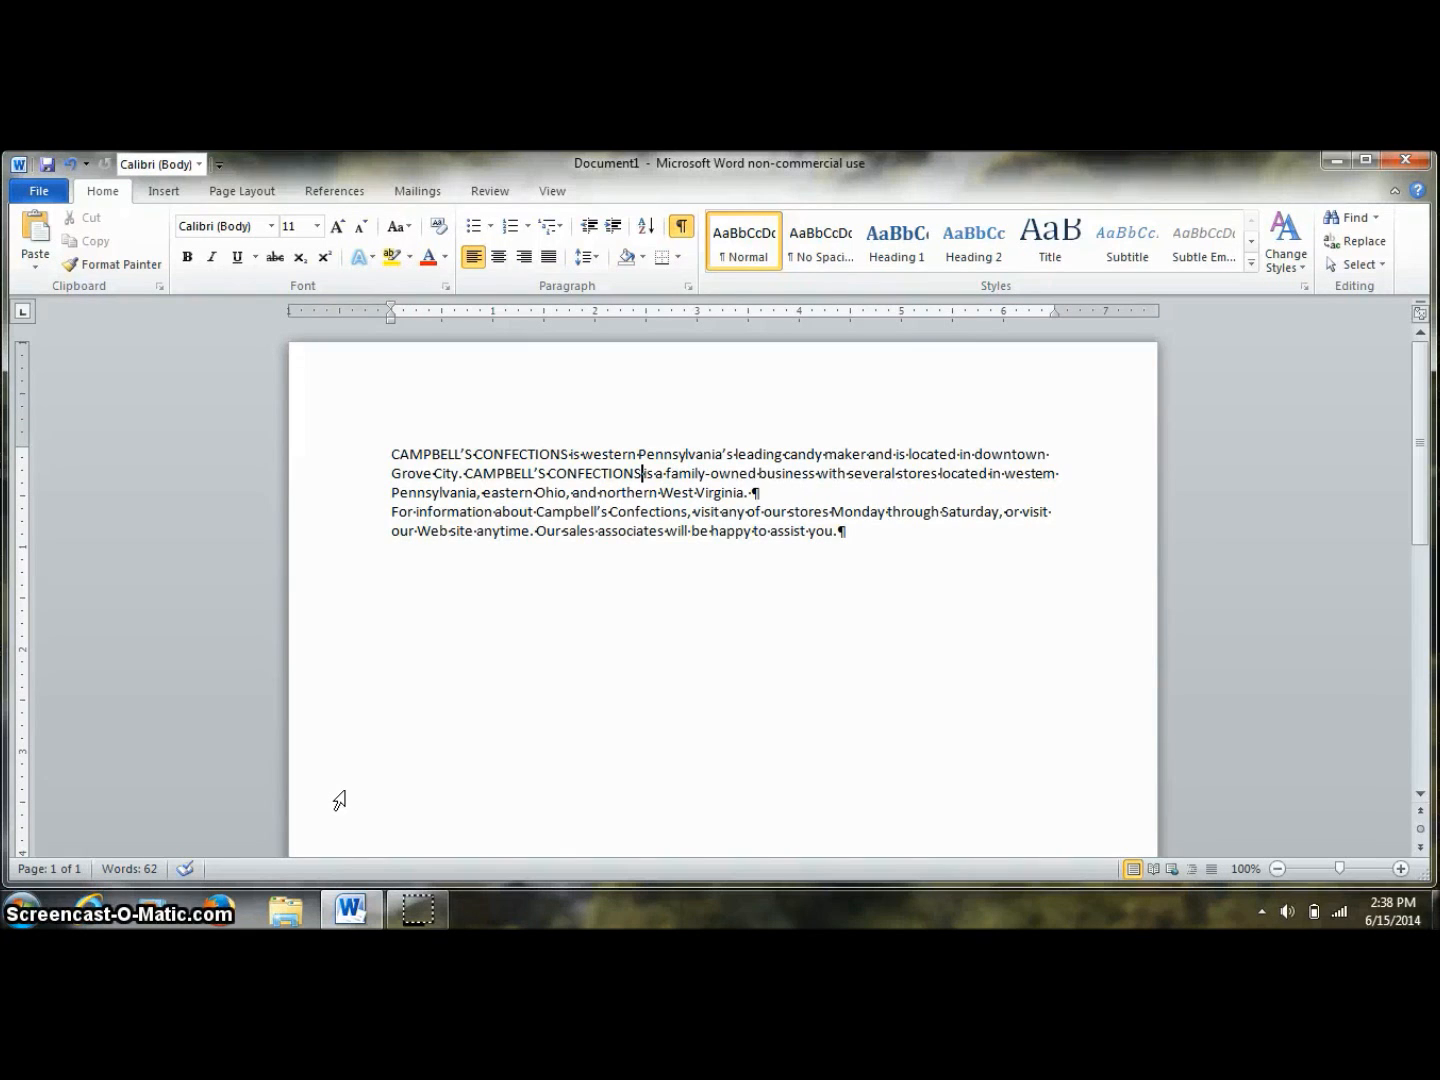
Step: Join the two paragraphs by deleting the paragraph mark after "West Virginia." and split them again before "For information"
click(754, 488)
key(Delete)
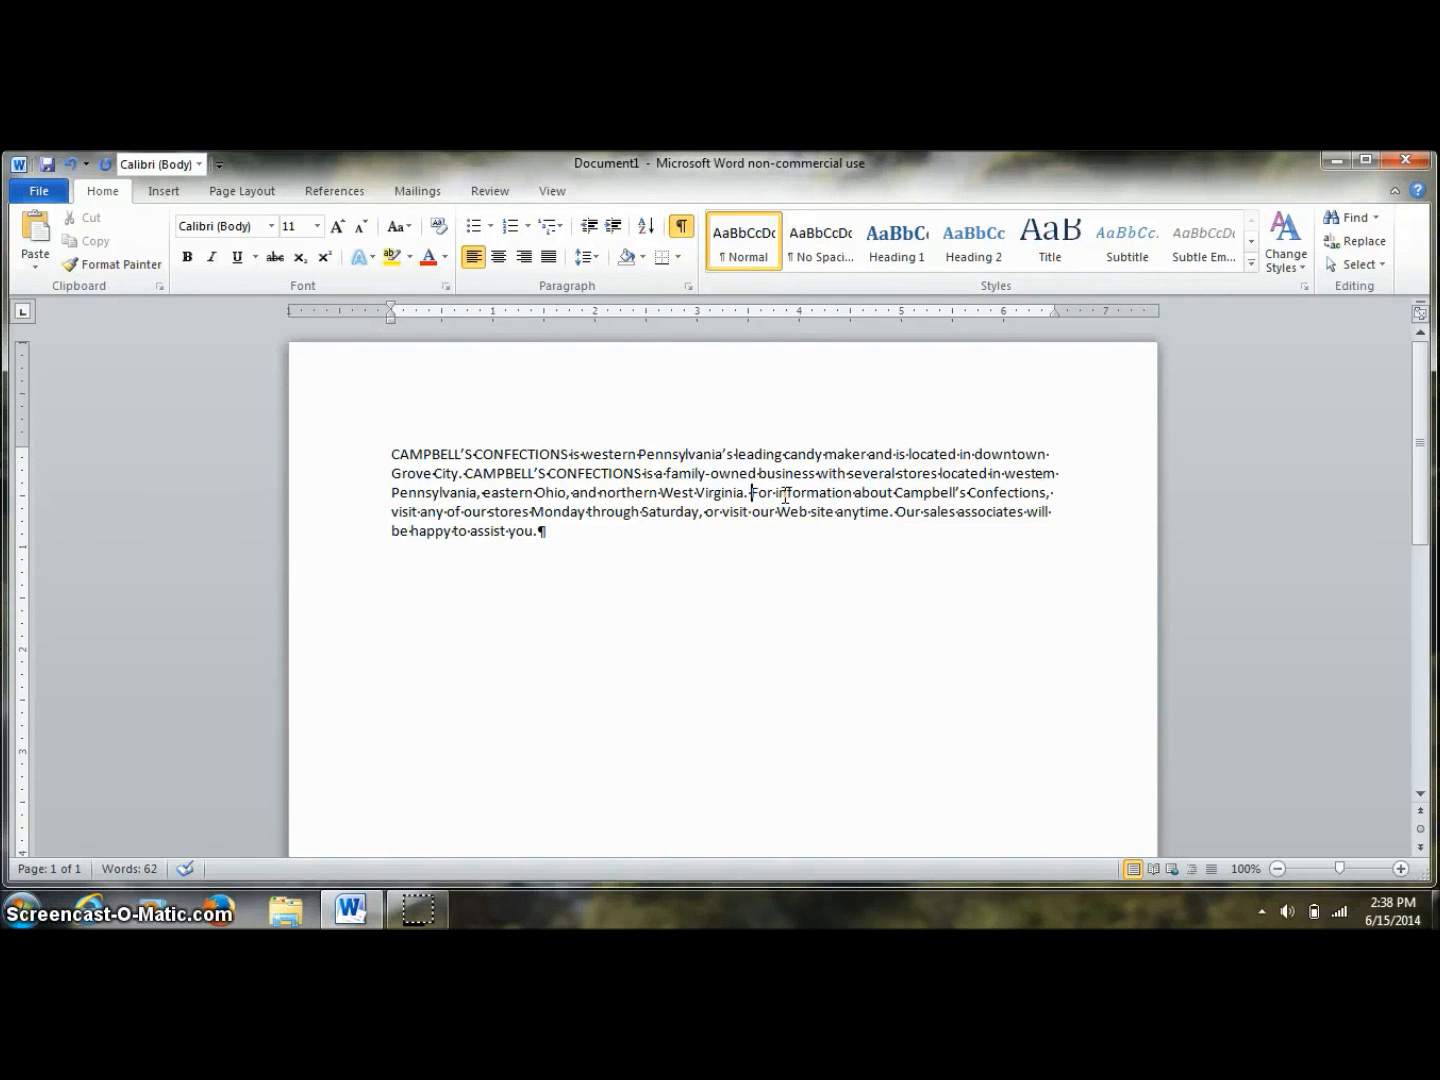
key(Return)
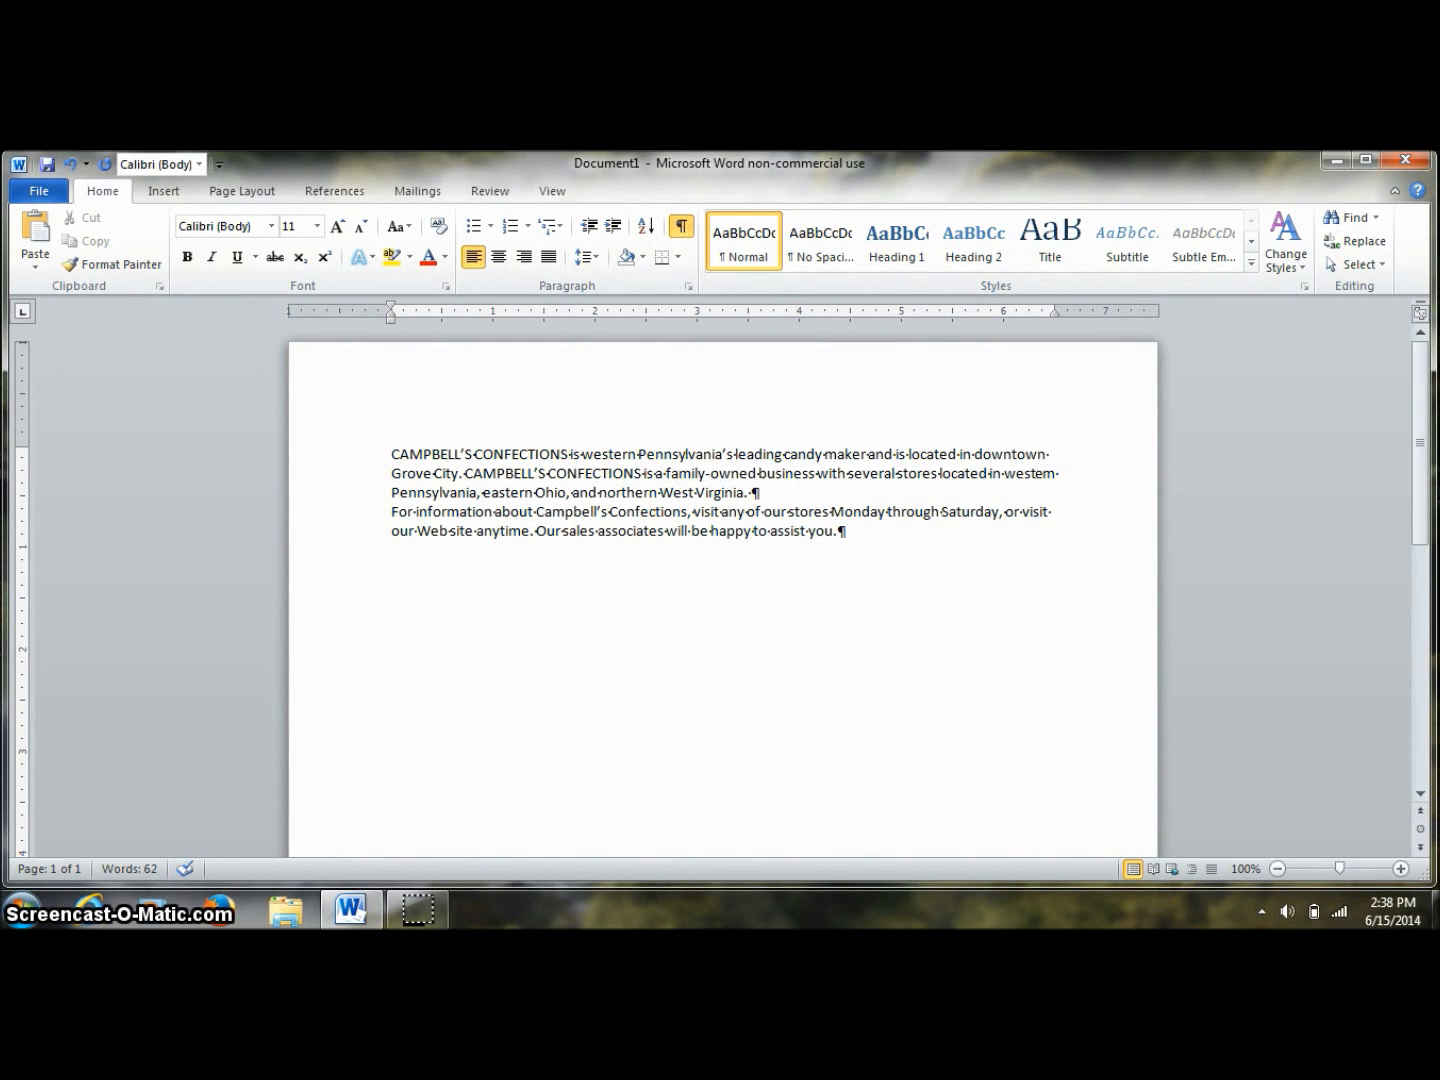